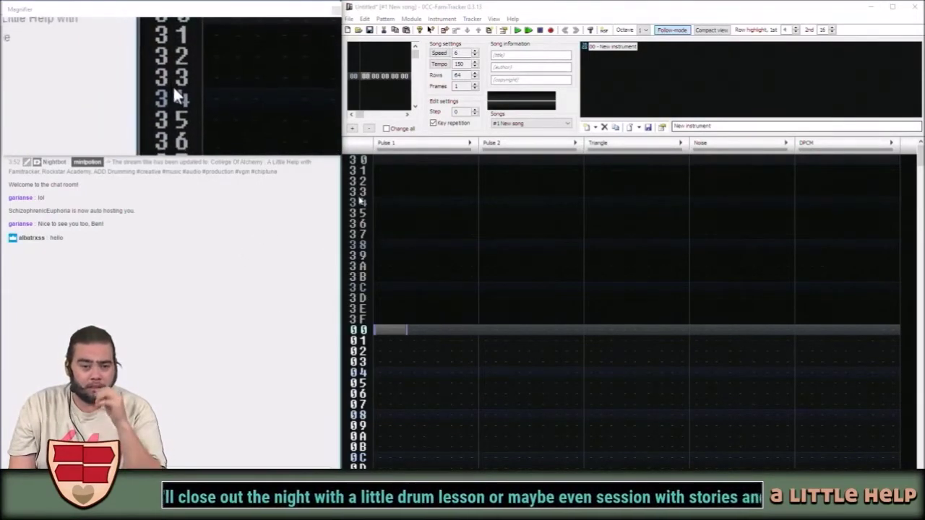
Remove the default '00 - New instrument' from the instrument list.
{"action": "left_click", "coordinate": [705, 61]}
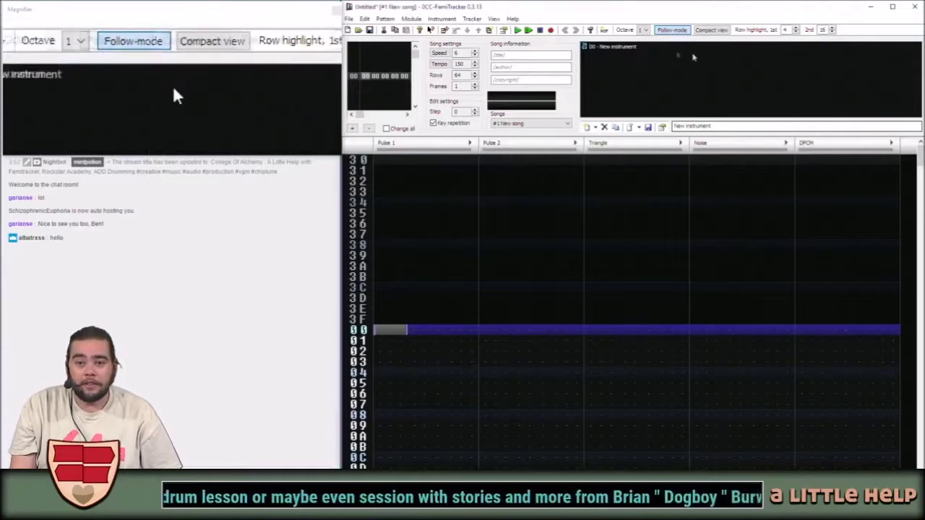
{"action": "right_click", "coordinate": [609, 48]}
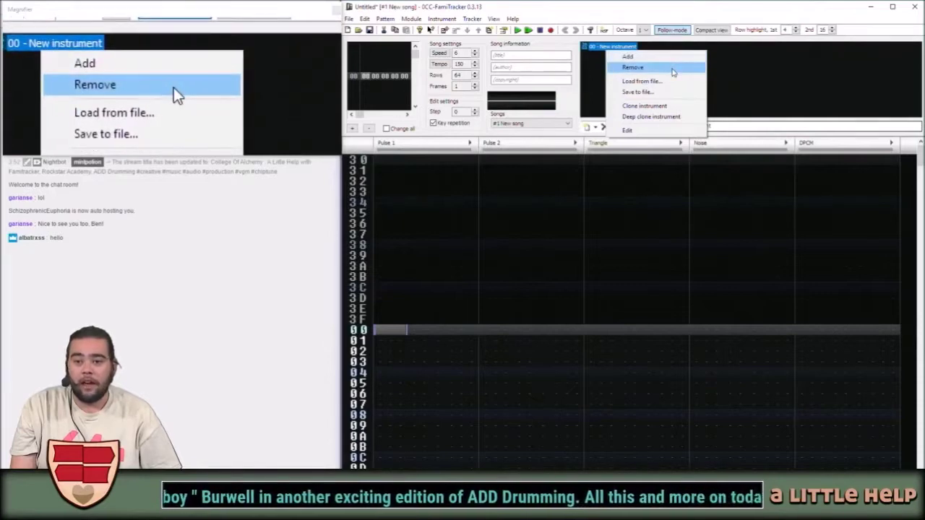
{"action": "left_click", "coordinate": [671, 69]}
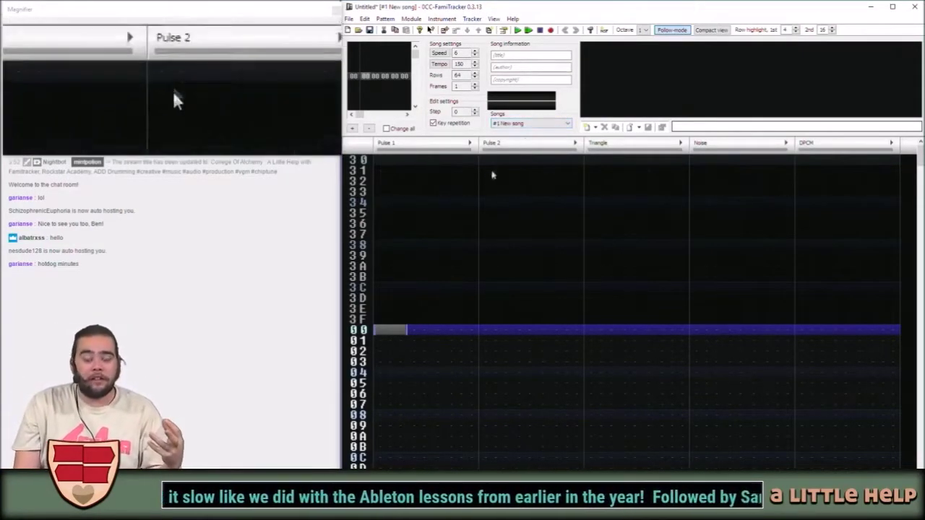
{"action": "left_click", "coordinate": [413, 288]}
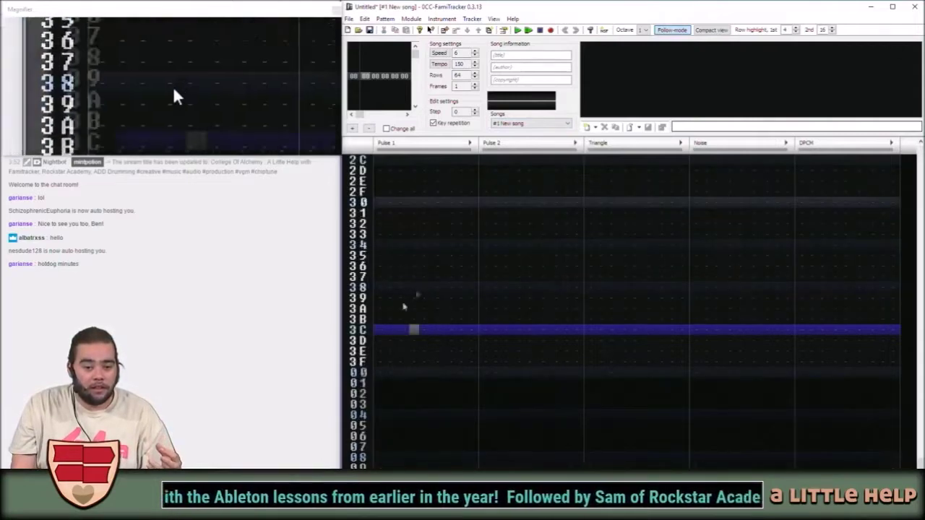
{"action": "left_click", "coordinate": [385, 370]}
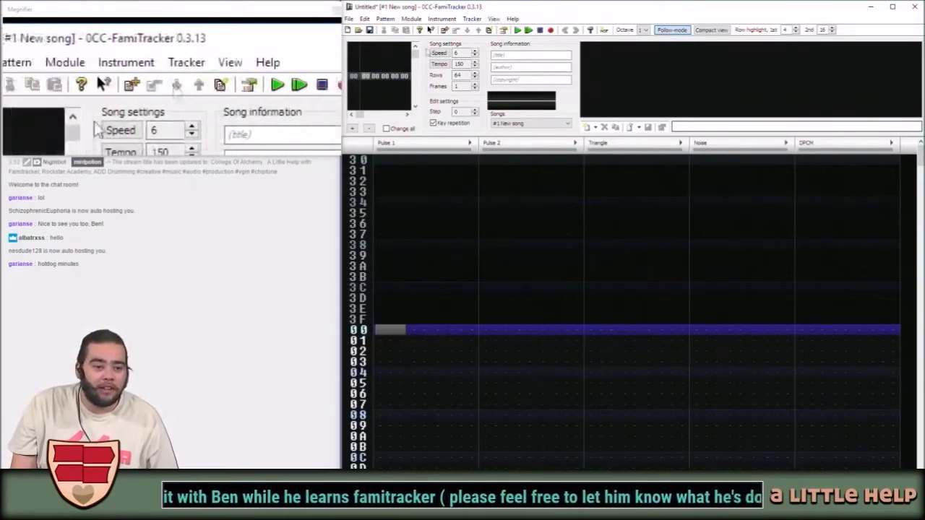
{"action": "left_click", "coordinate": [173, 87]}
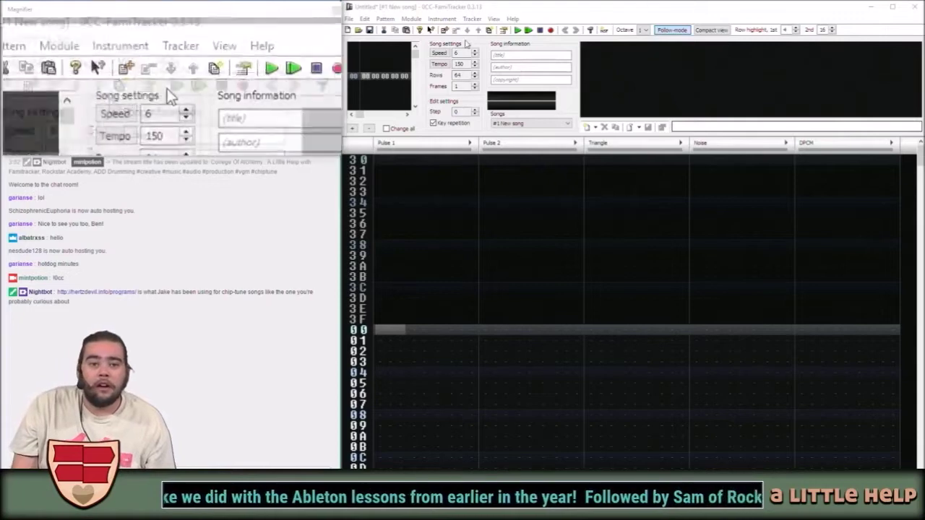
{"action": "left_click", "coordinate": [537, 16]}
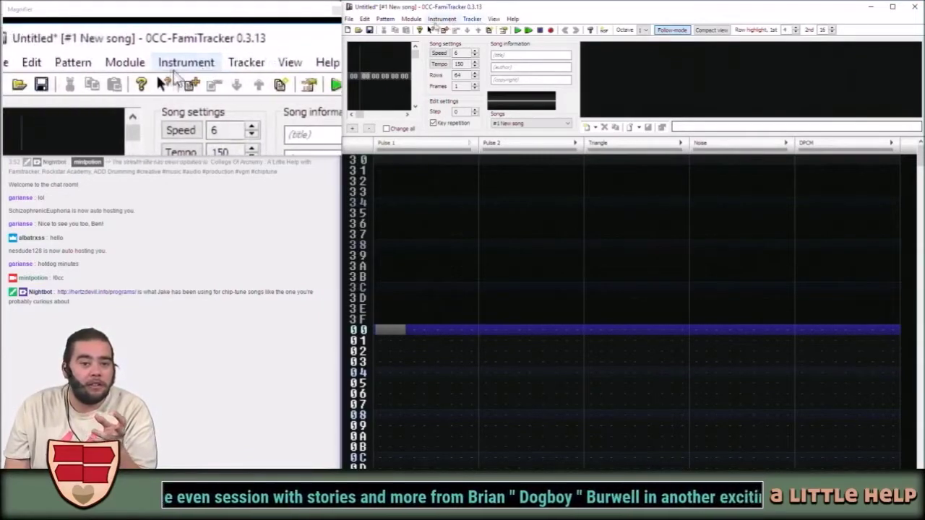
{"action": "left_click", "coordinate": [478, 20]}
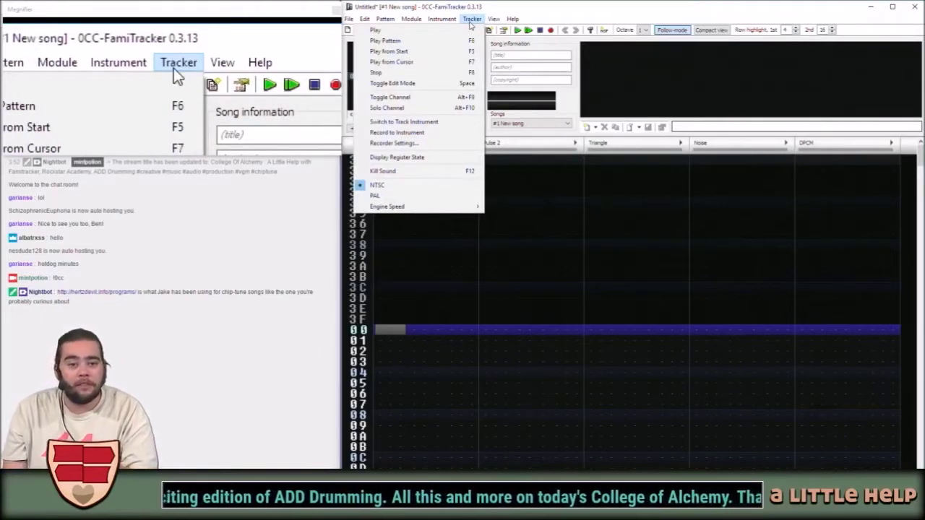
{"action": "mouse_move", "coordinate": [455, 19]}
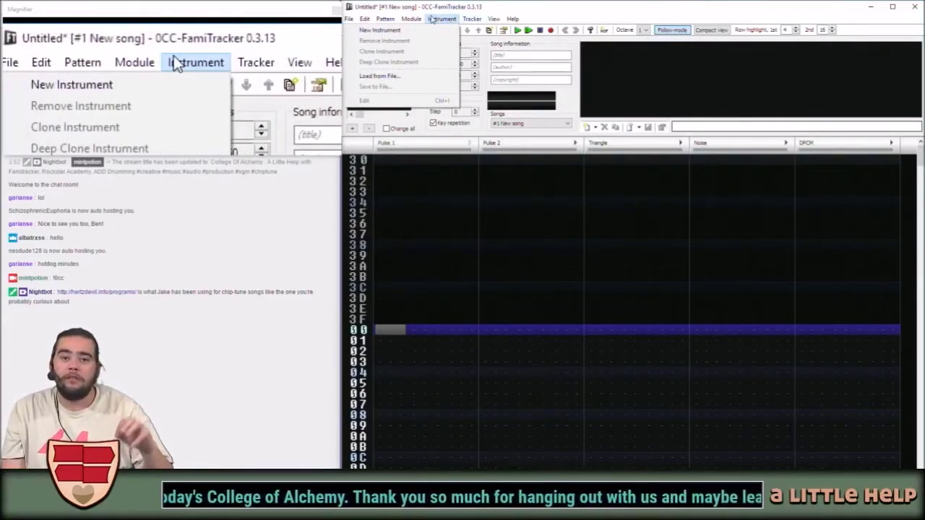
{"action": "mouse_move", "coordinate": [412, 19]}
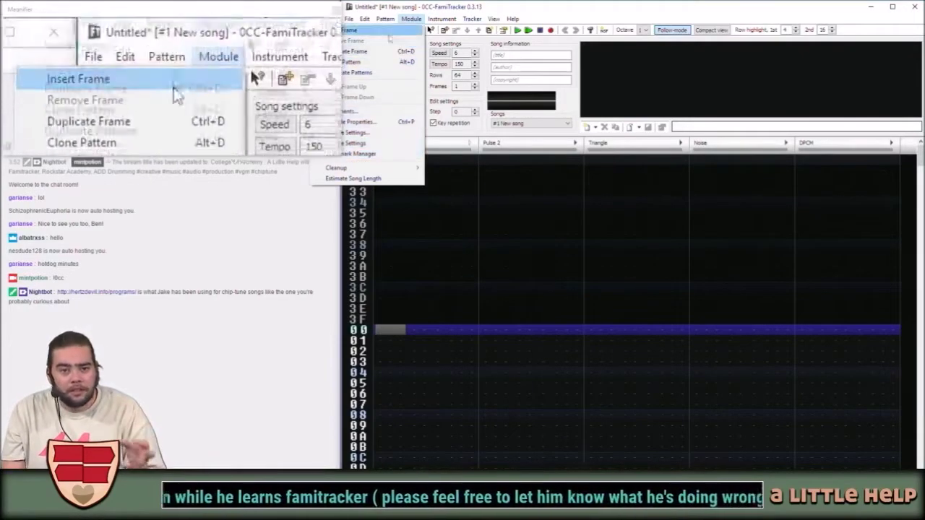
{"action": "left_click", "coordinate": [415, 186]}
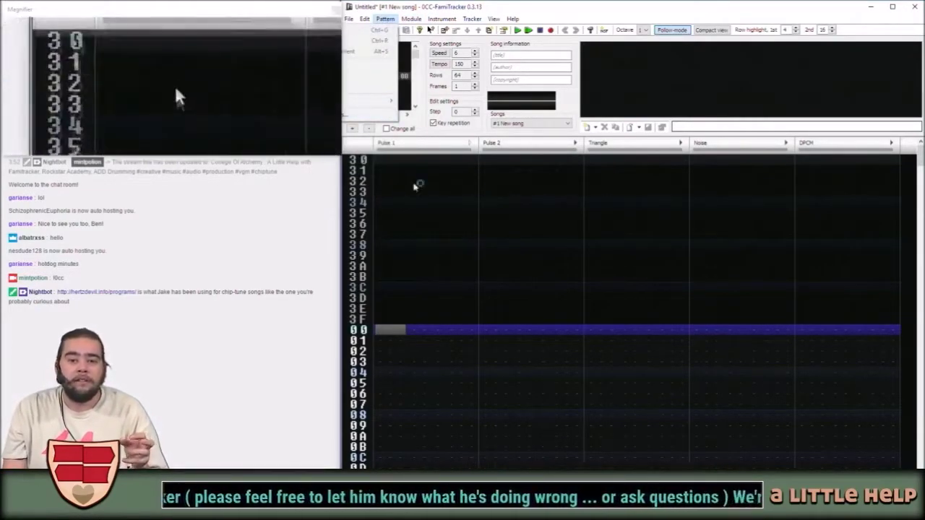
Keep song #1 and enter title ALH_One_Basics, the author's name and copyright CCBYNC.
{"action": "left_click", "coordinate": [507, 125]}
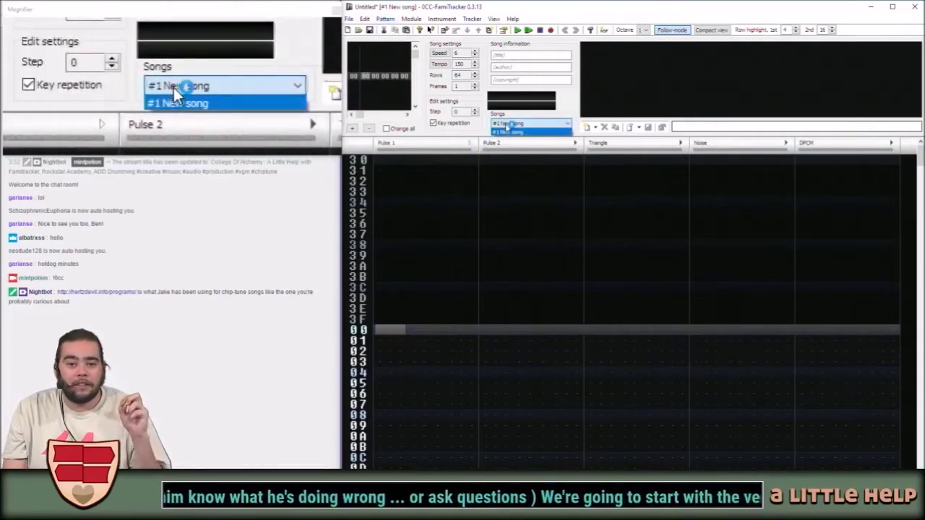
{"action": "left_click", "coordinate": [508, 128]}
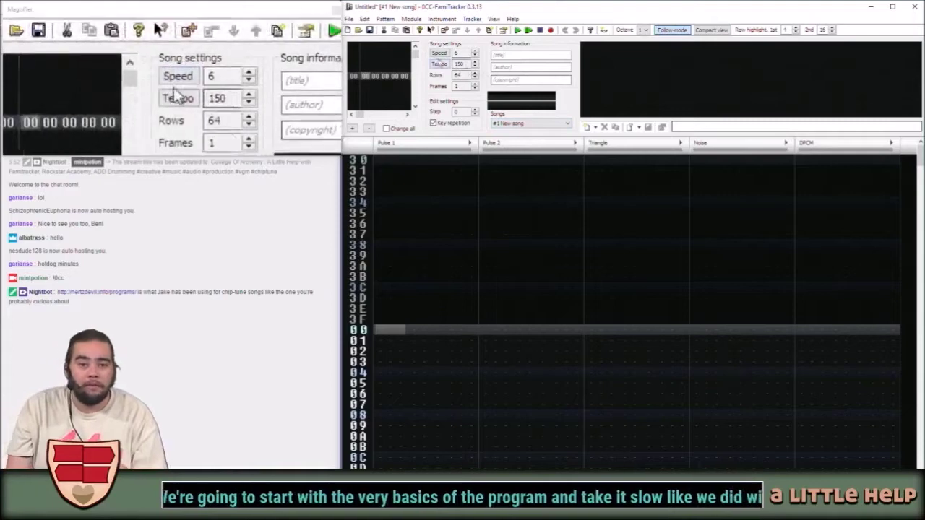
{"action": "left_click", "coordinate": [546, 56]}
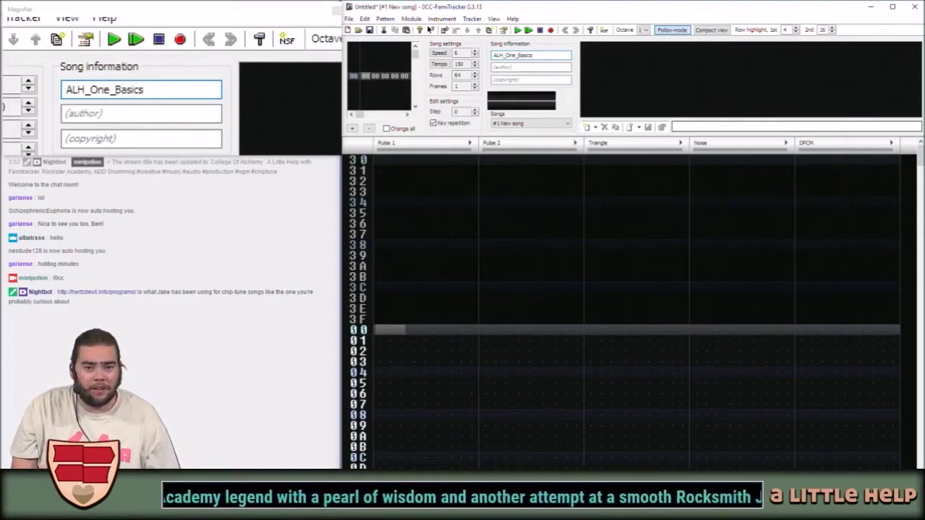
{"action": "key", "text": "Tab"}
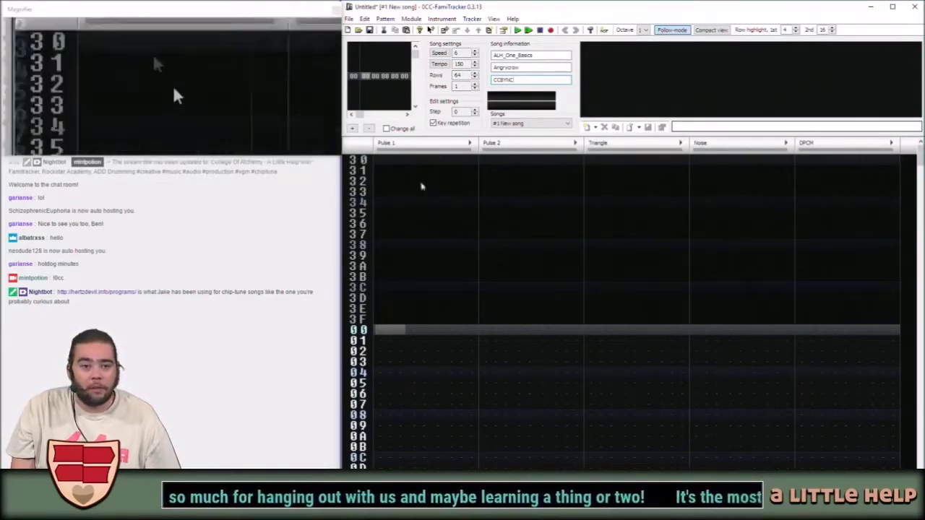
{"action": "left_click", "coordinate": [384, 77]}
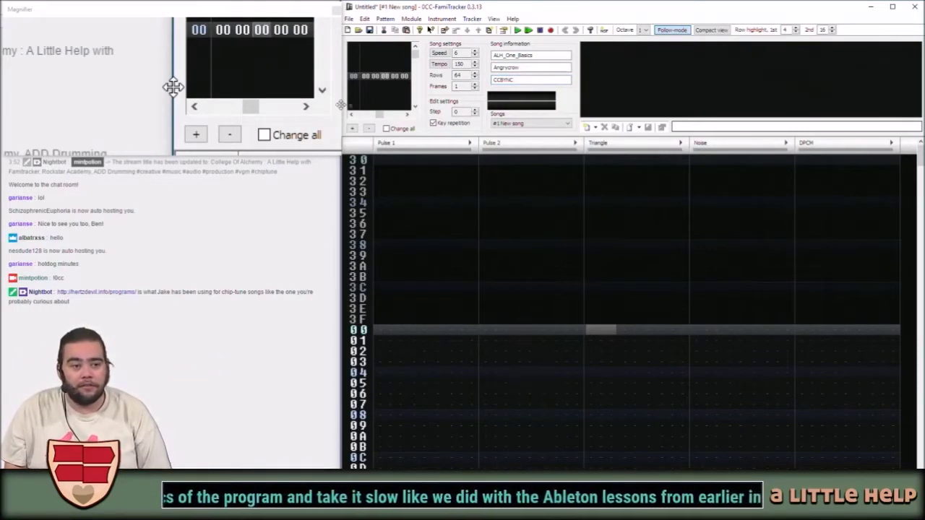
{"action": "scroll", "coordinate": [499, 426], "scroll_direction": "down", "scroll_amount": 3}
{"action": "key", "text": "Tab"}
{"action": "key", "text": "Tab"}
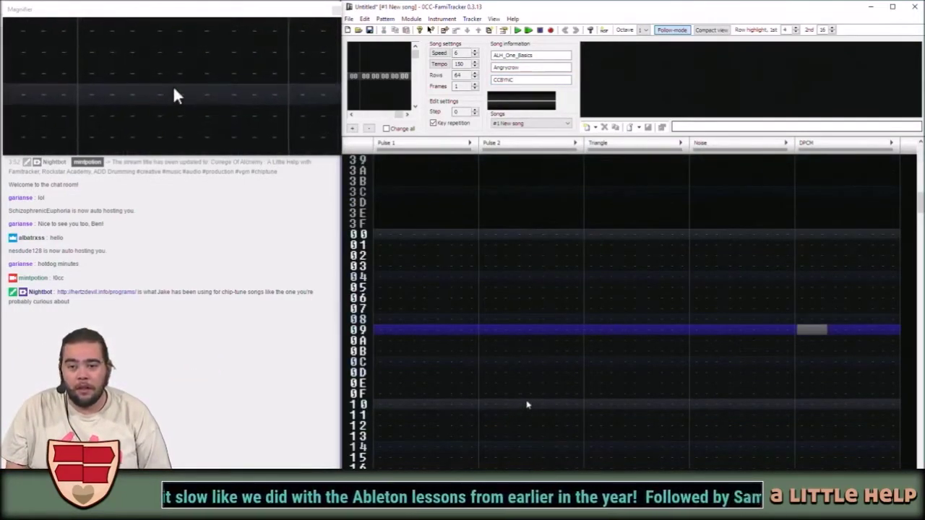
{"action": "key", "text": "shift+Tab"}
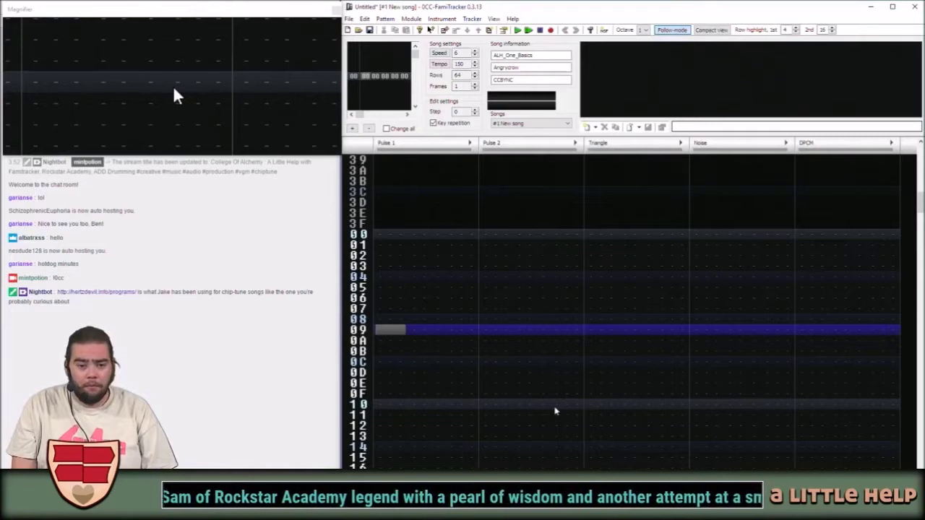
{"action": "key", "text": "Up"}
{"action": "key", "text": "Up"}
{"action": "key", "text": "Up"}
{"action": "key", "text": "Up"}
{"action": "key", "text": "Up"}
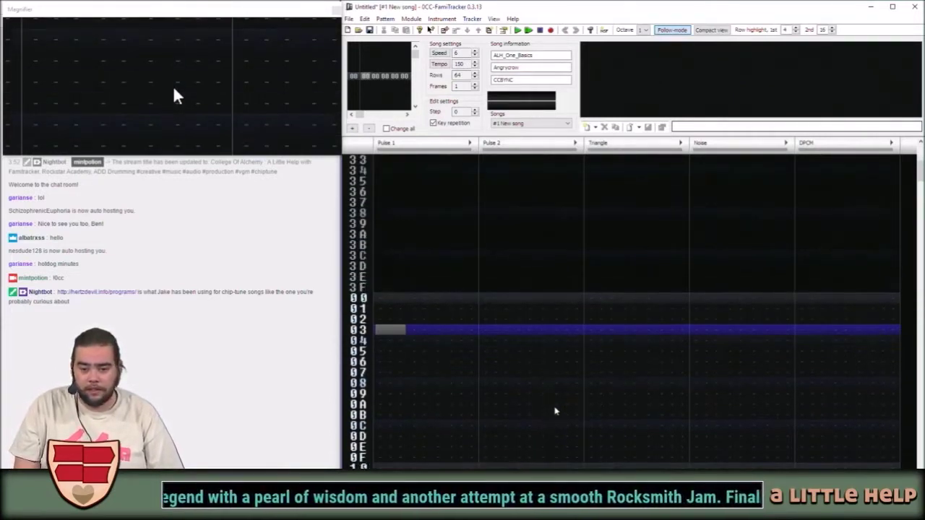
{"action": "key", "text": "Up"}
{"action": "key", "text": "Up"}
{"action": "key", "text": "Up"}
{"action": "key", "text": "Up"}
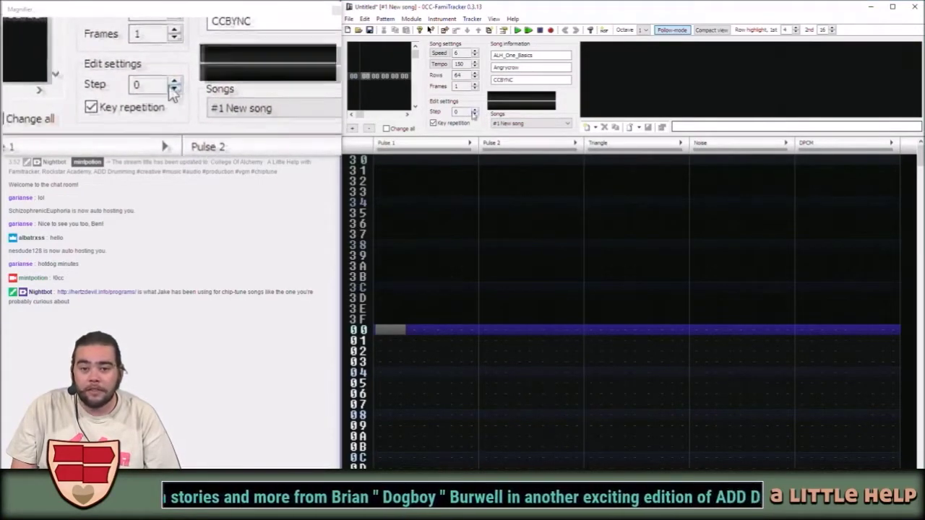
Raise the edit step to 2 and test it by stepping down the pattern.
{"action": "left_click", "coordinate": [474, 110]}
{"action": "left_click", "coordinate": [475, 111]}
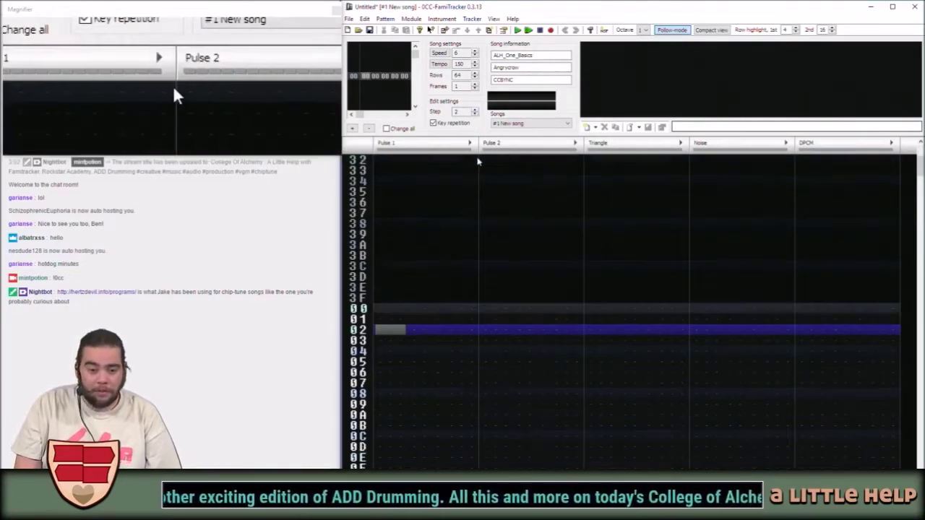
{"action": "key", "text": "Return"}
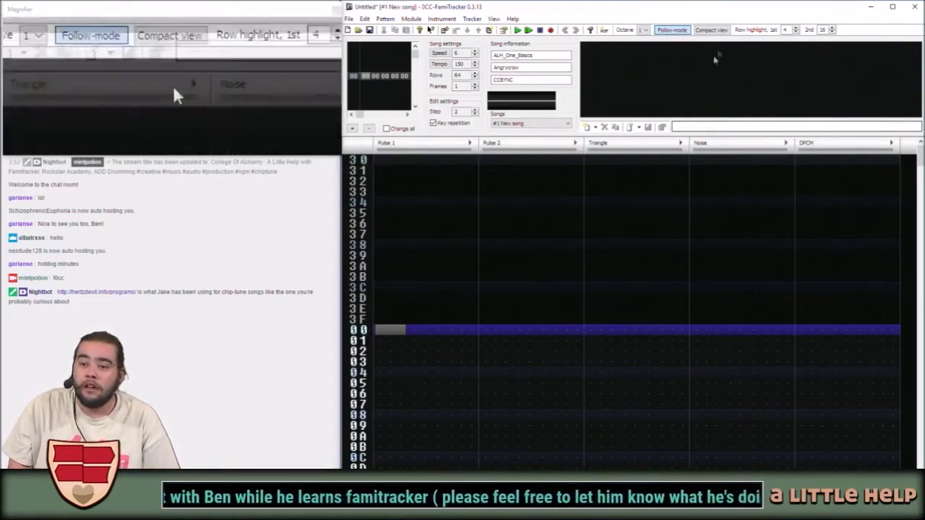
{"action": "left_click", "coordinate": [711, 30]}
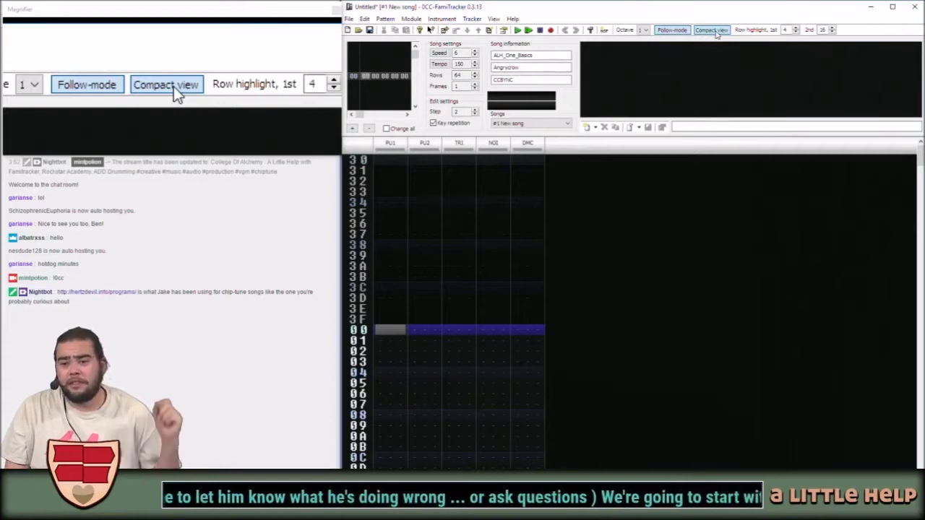
{"action": "left_click", "coordinate": [714, 31]}
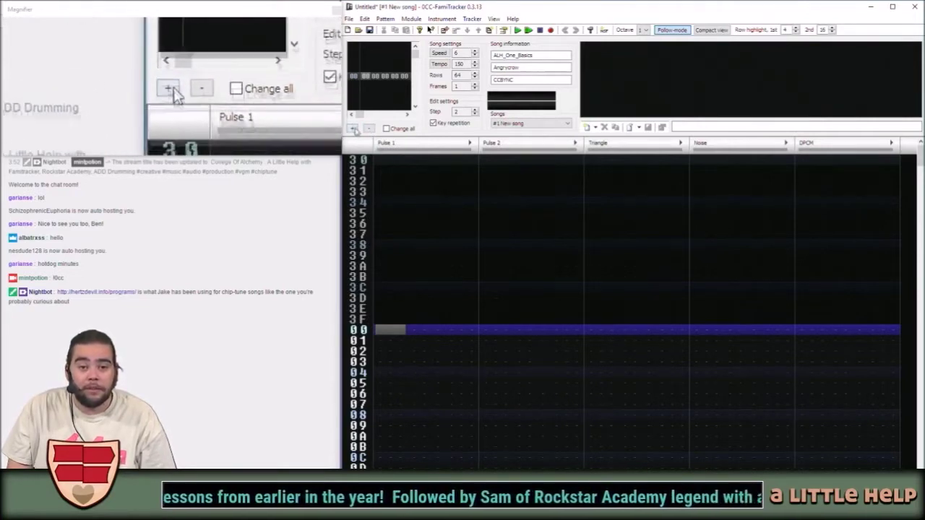
{"action": "left_click", "coordinate": [354, 128]}
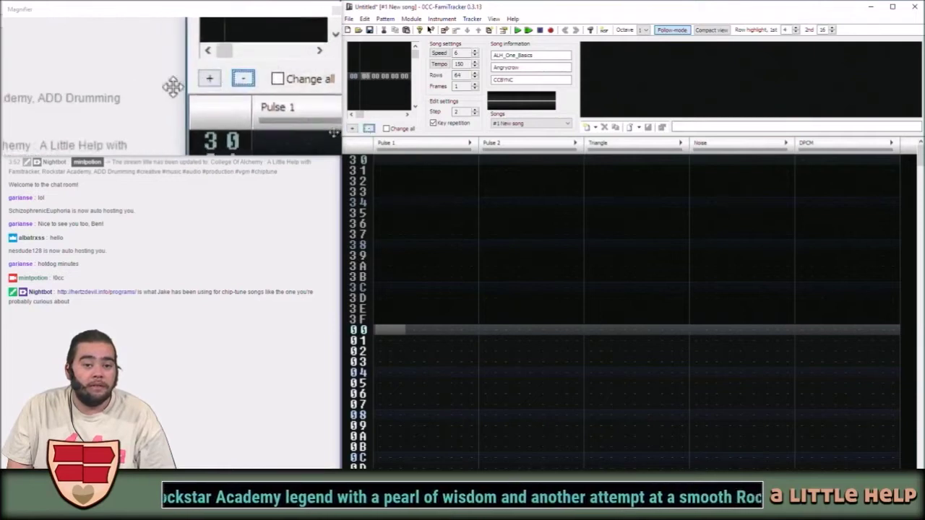
{"action": "left_click", "coordinate": [353, 130]}
{"action": "left_click", "coordinate": [370, 130]}
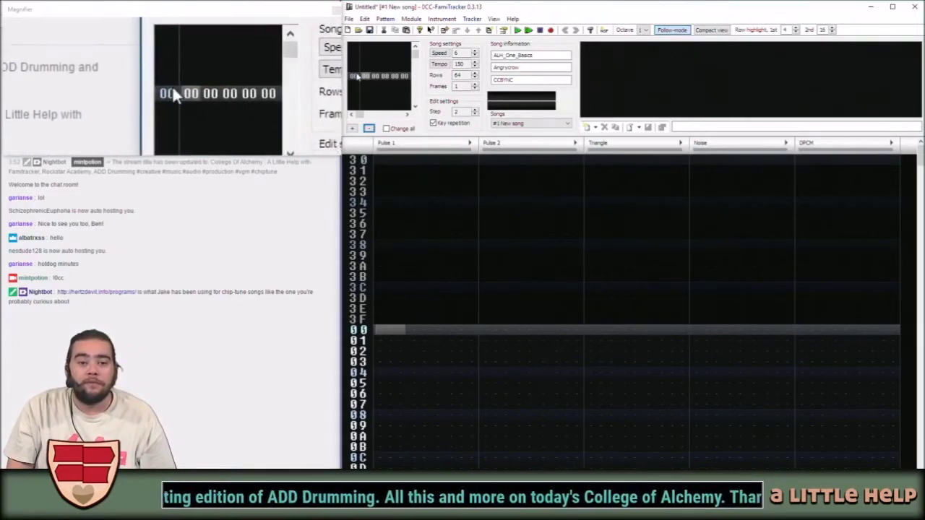
Return the cursor to Pulse 1 and keep the pattern length at 64 rows.
{"action": "key", "text": "Left"}
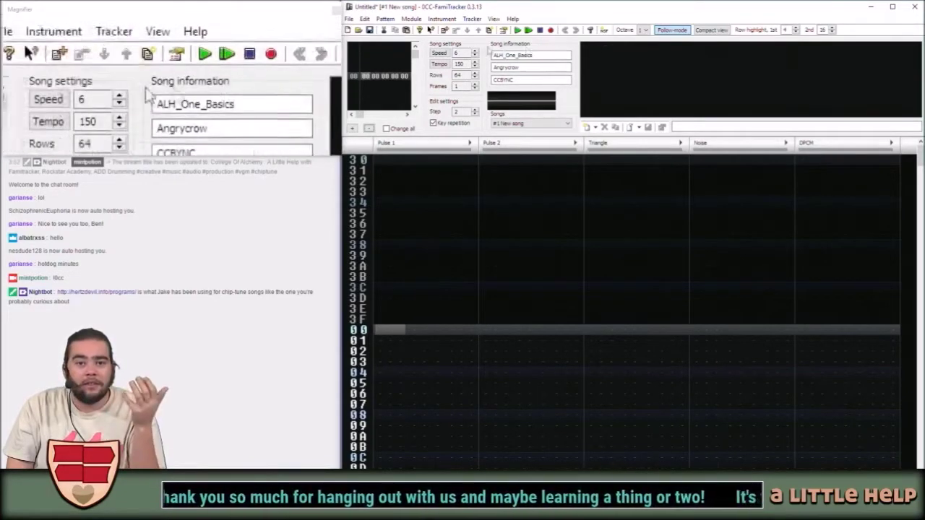
{"action": "left_click", "coordinate": [451, 191]}
{"action": "scroll", "coordinate": [412, 322], "scroll_direction": "up", "scroll_amount": 4}
{"action": "scroll", "coordinate": [408, 320], "scroll_direction": "down", "scroll_amount": 7}
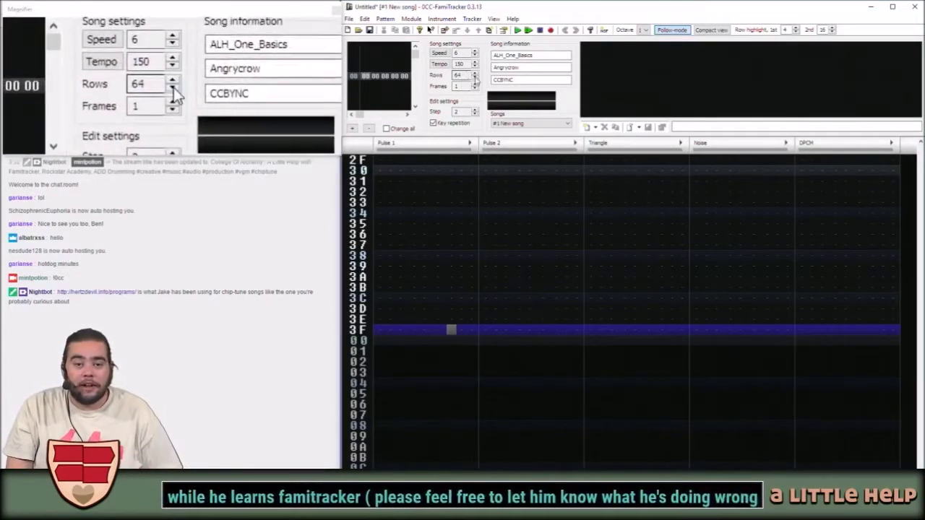
{"action": "scroll", "coordinate": [463, 75], "scroll_direction": "down", "scroll_amount": 1}
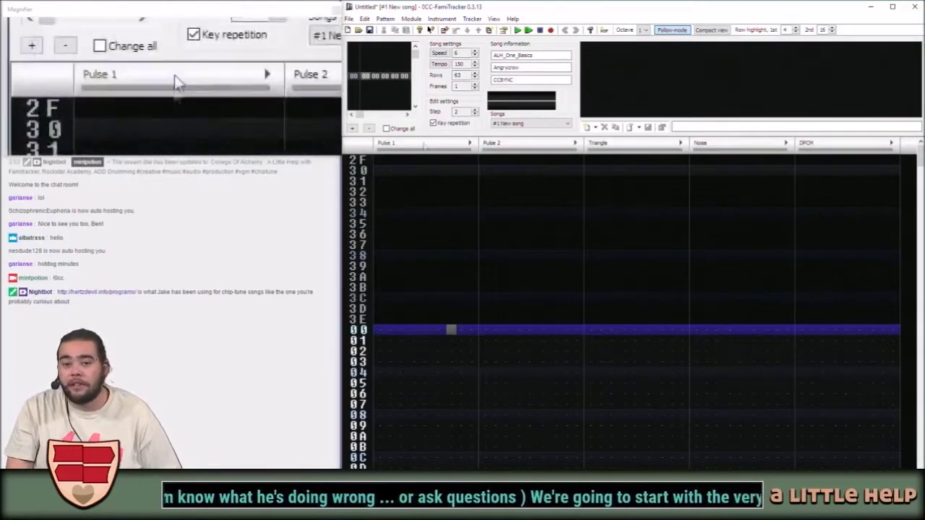
{"action": "left_click", "coordinate": [475, 74]}
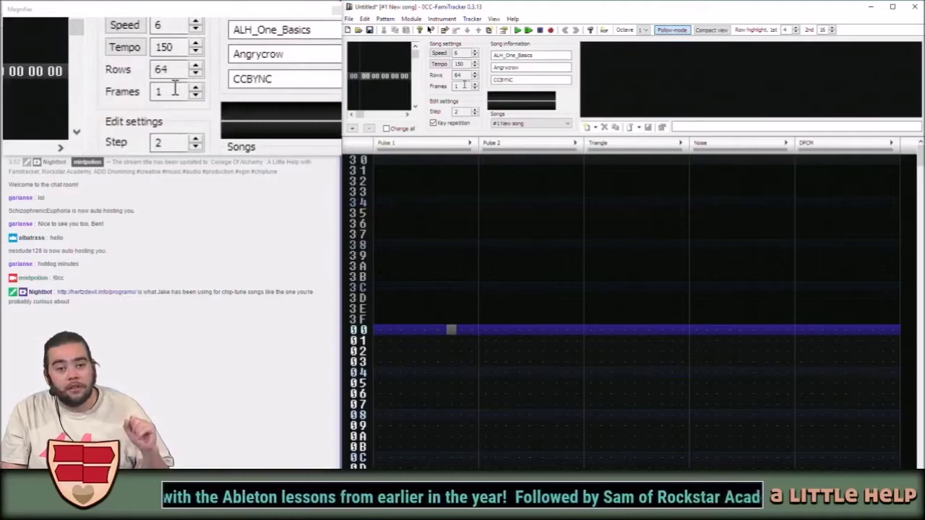
Set the song's frame count to 2.
{"action": "double_click", "coordinate": [464, 86]}
{"action": "type", "text": "2"}
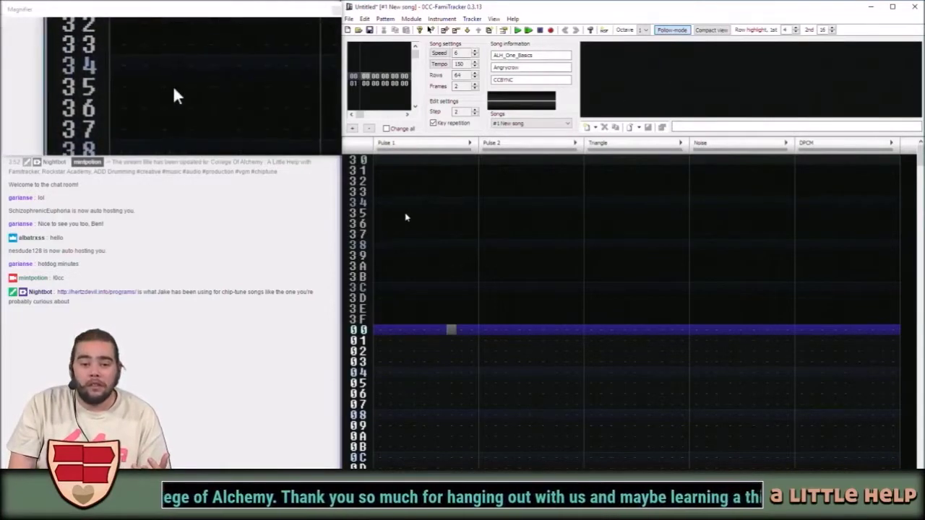
{"action": "left_click", "coordinate": [390, 329]}
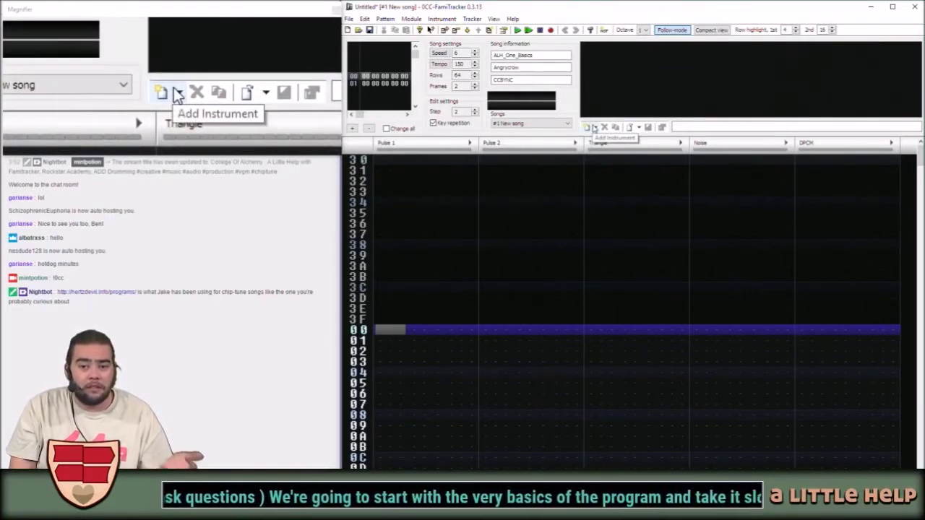
Create 00 - New instrument from the Instrument menu and select it in the list.
{"action": "right_click", "coordinate": [627, 69]}
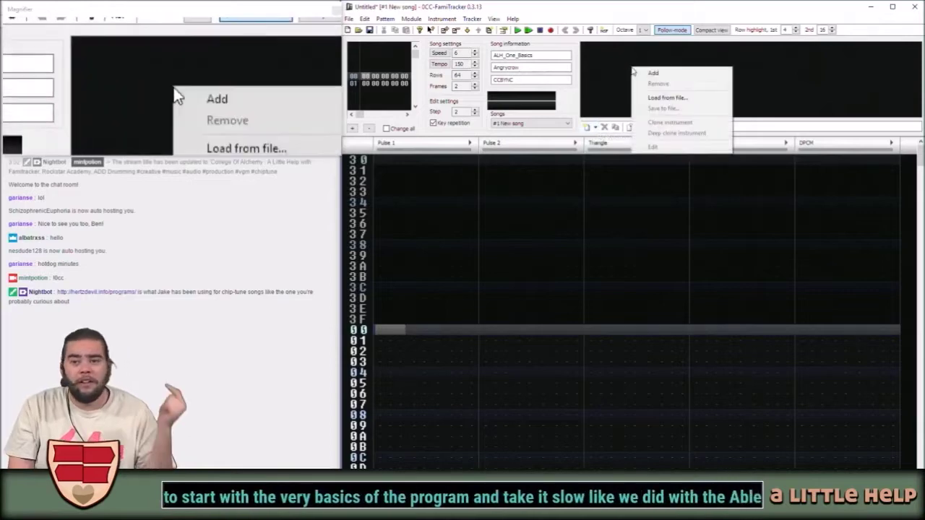
{"action": "left_click", "coordinate": [405, 7]}
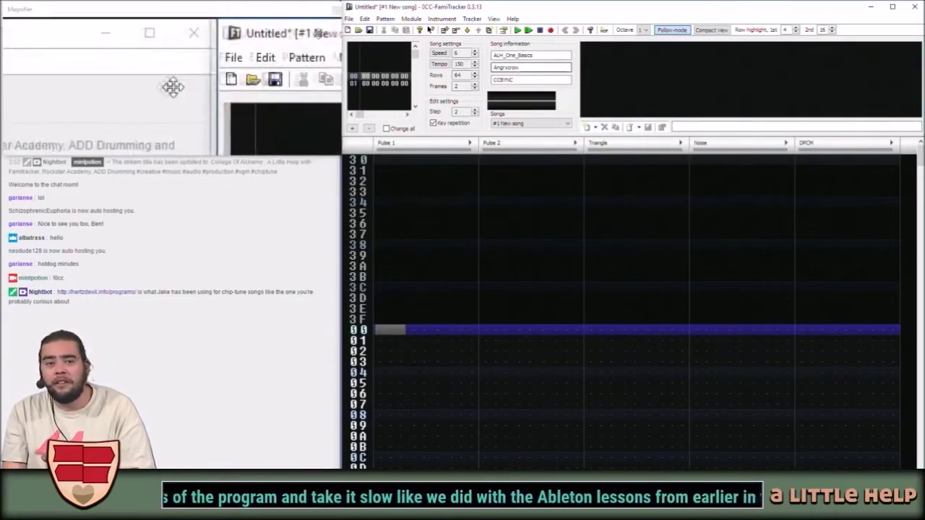
{"action": "left_click", "coordinate": [453, 18]}
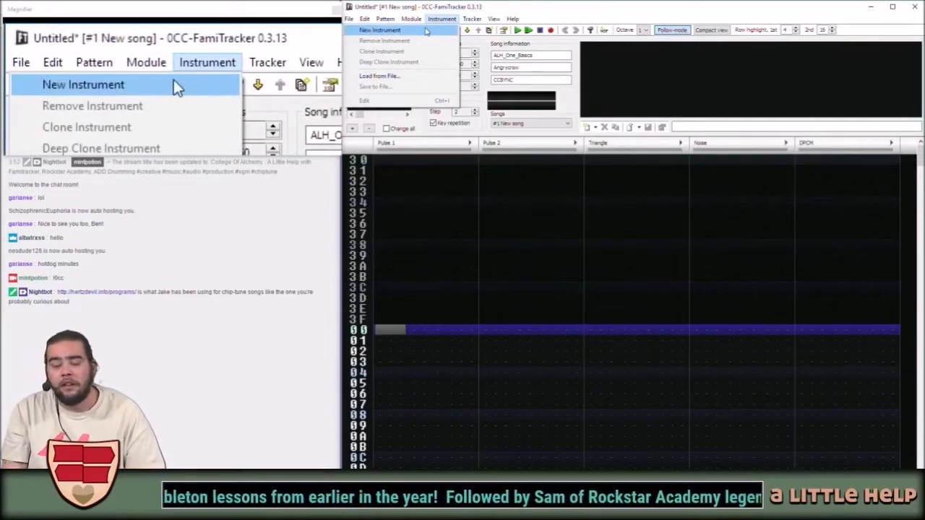
{"action": "left_click", "coordinate": [426, 30]}
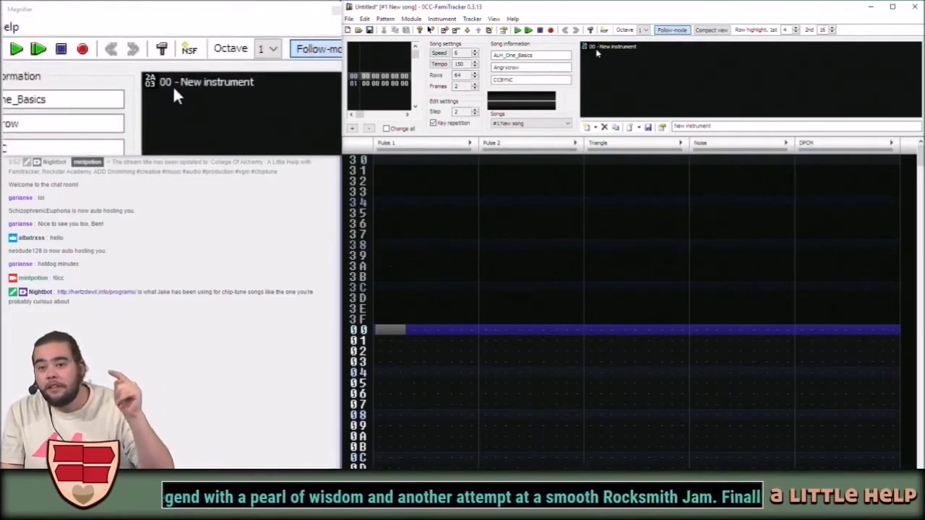
{"action": "left_click", "coordinate": [597, 47]}
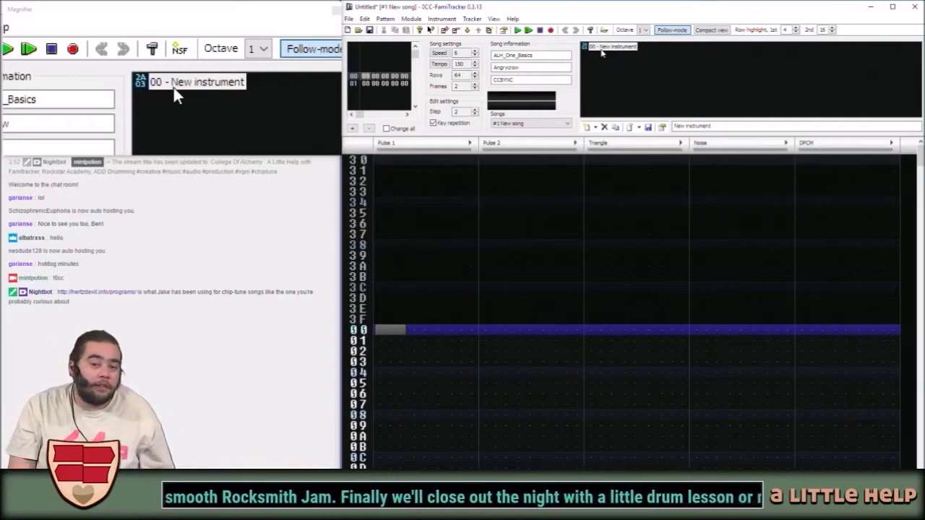
Open the editor for 00 - New instrument and view its Volume, Arpeggio, Pitch, Hi-pitch and Duty / Noise sequences.
{"action": "double_click", "coordinate": [601, 49]}
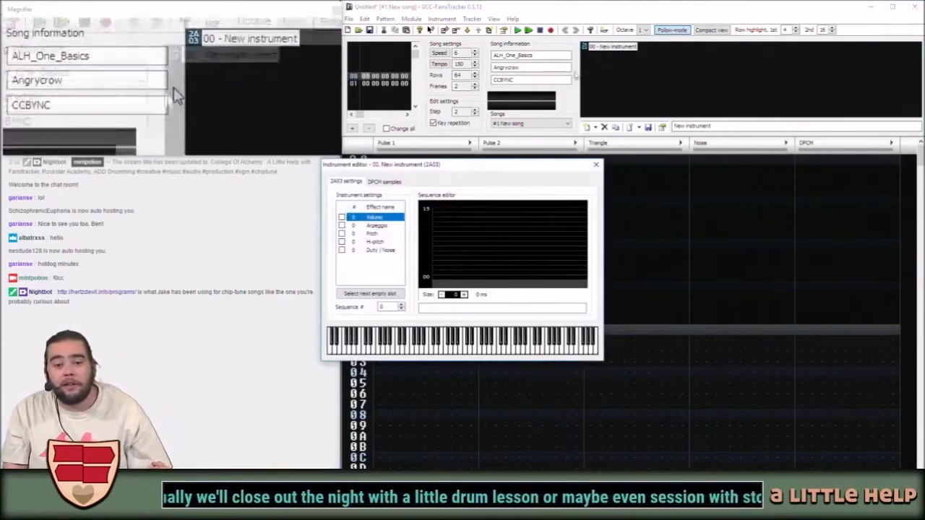
{"action": "left_click", "coordinate": [716, 173]}
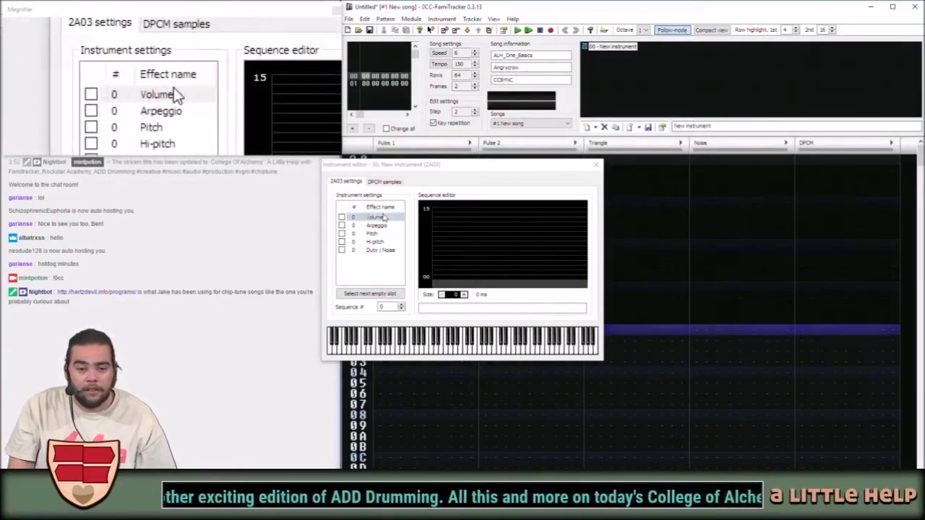
{"action": "left_click", "coordinate": [373, 218]}
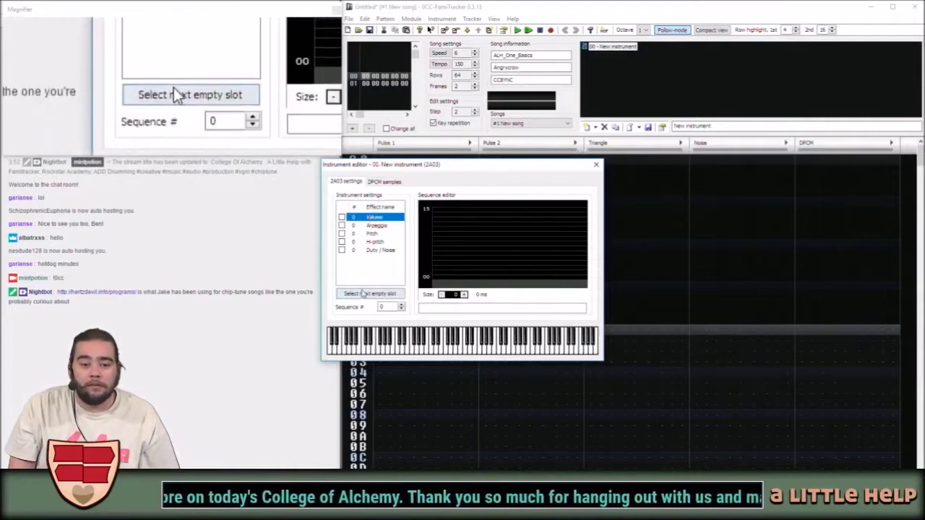
{"action": "left_click", "coordinate": [379, 229]}
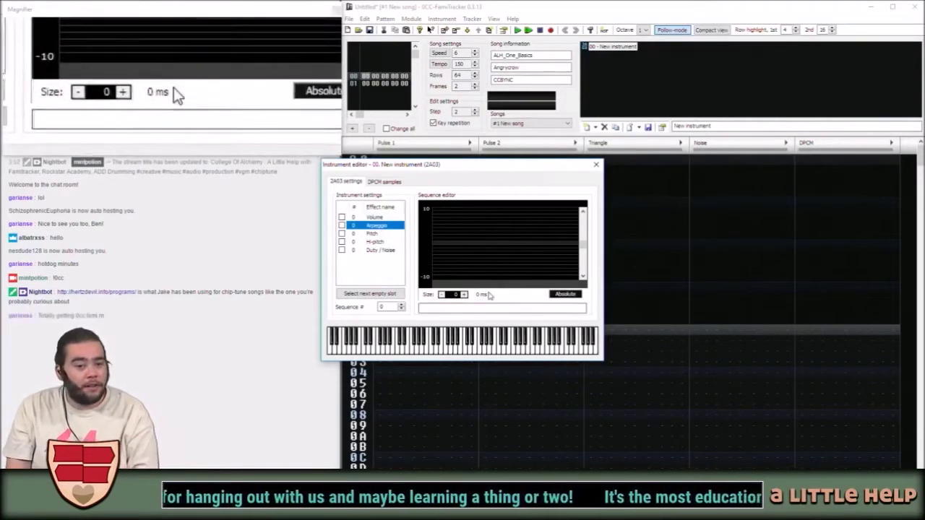
{"action": "left_click", "coordinate": [385, 235]}
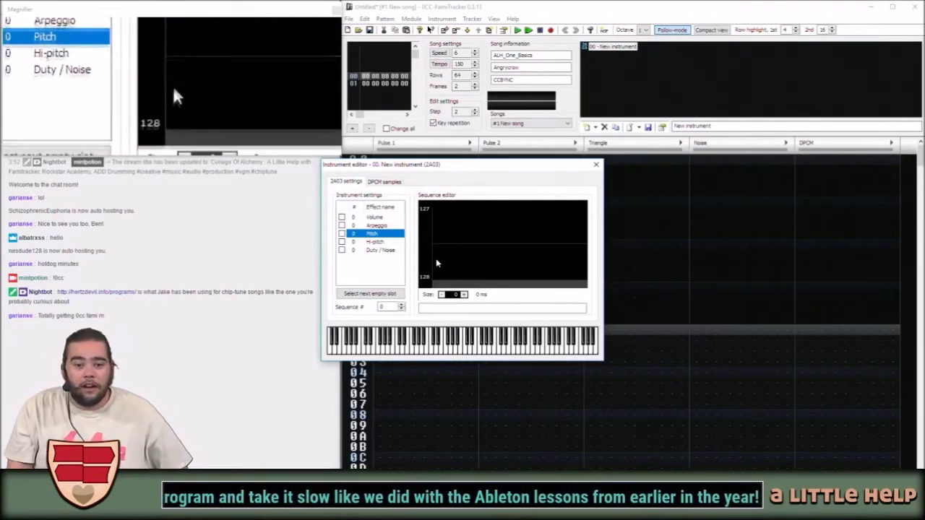
{"action": "left_click", "coordinate": [380, 243]}
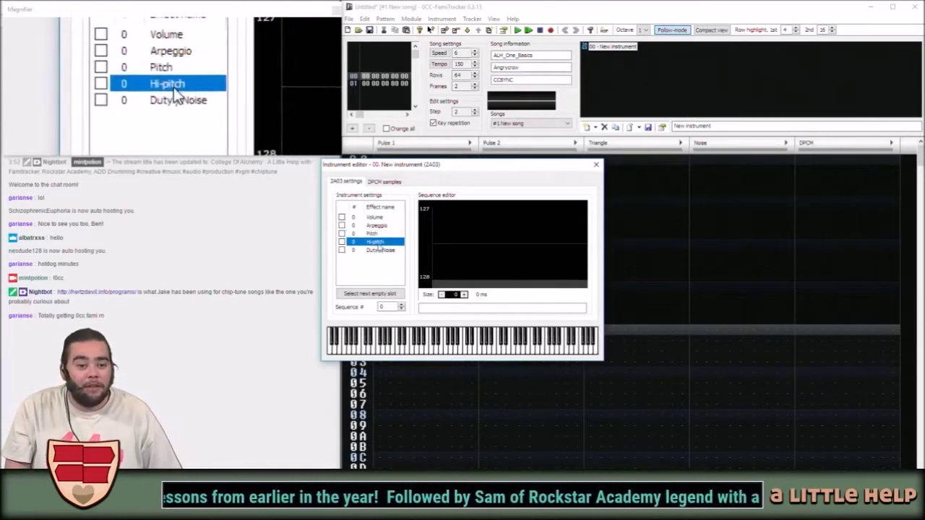
{"action": "left_click", "coordinate": [382, 250]}
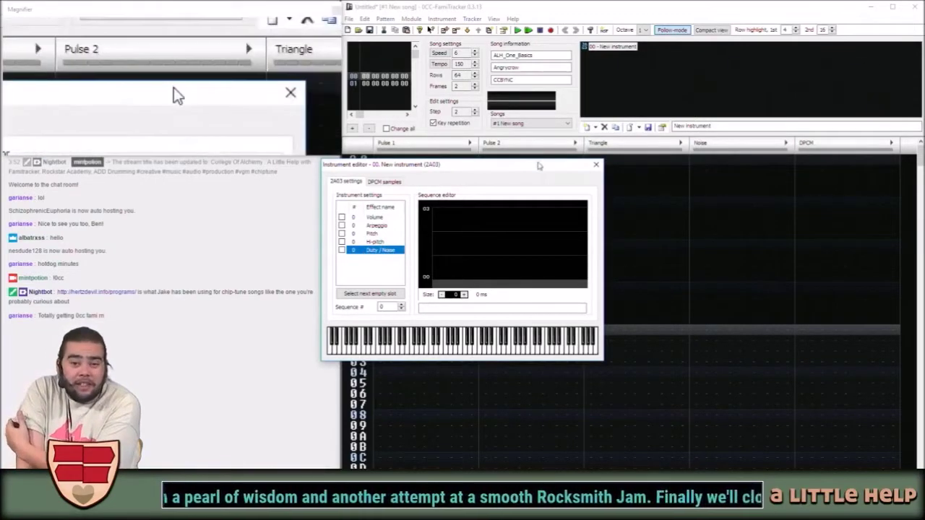
Close the instrument editor and pick a note-entry octave from the Octave dropdown.
{"action": "left_click", "coordinate": [596, 165]}
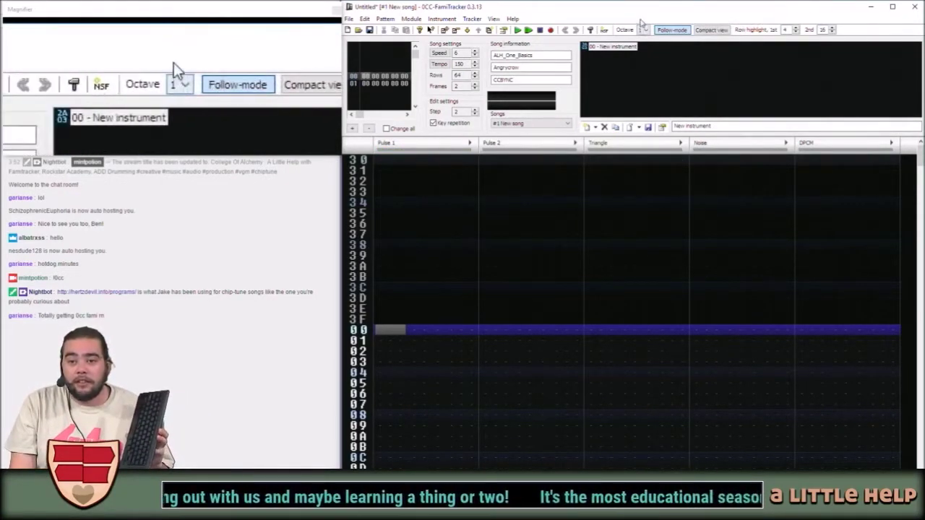
{"action": "left_click", "coordinate": [645, 30]}
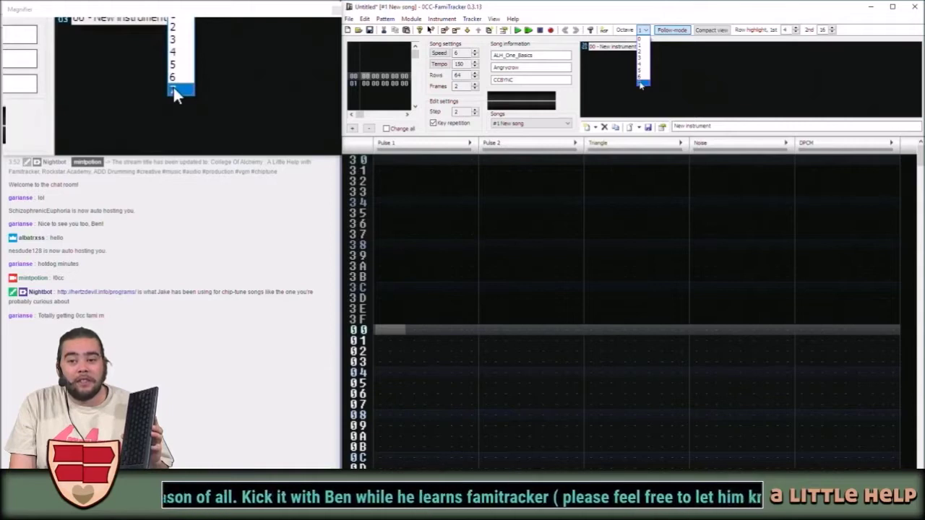
{"action": "left_click", "coordinate": [643, 30]}
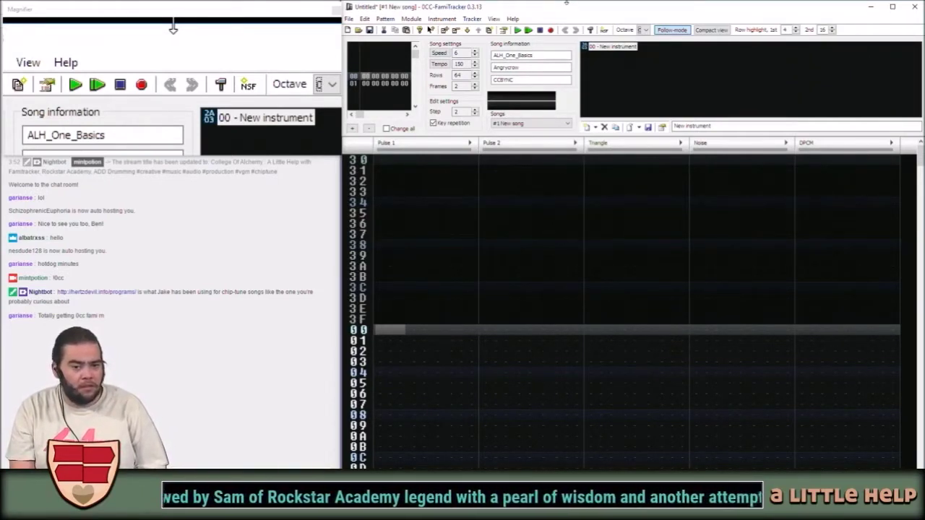
Preview notes on Pulse 1 at row 39 and settle the note-entry octave at 2.
{"action": "left_click", "coordinate": [385, 255]}
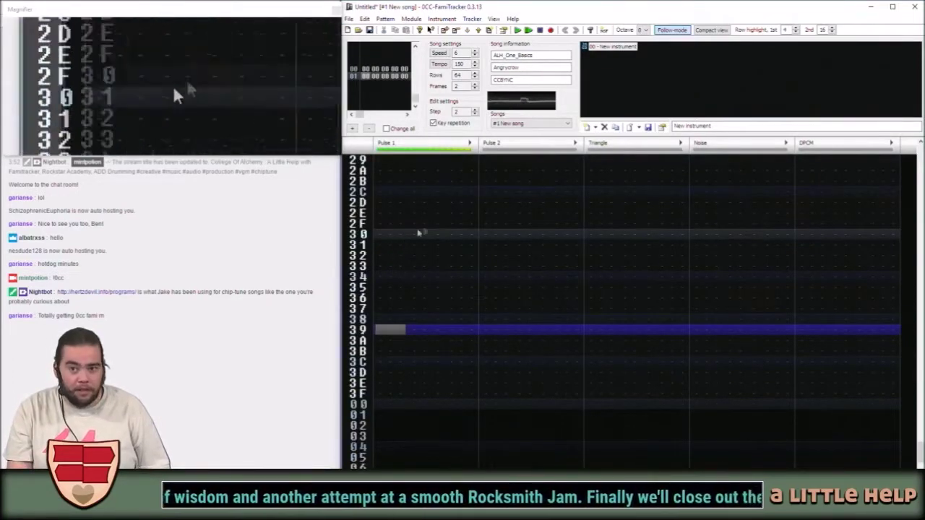
{"action": "key", "text": "z"}
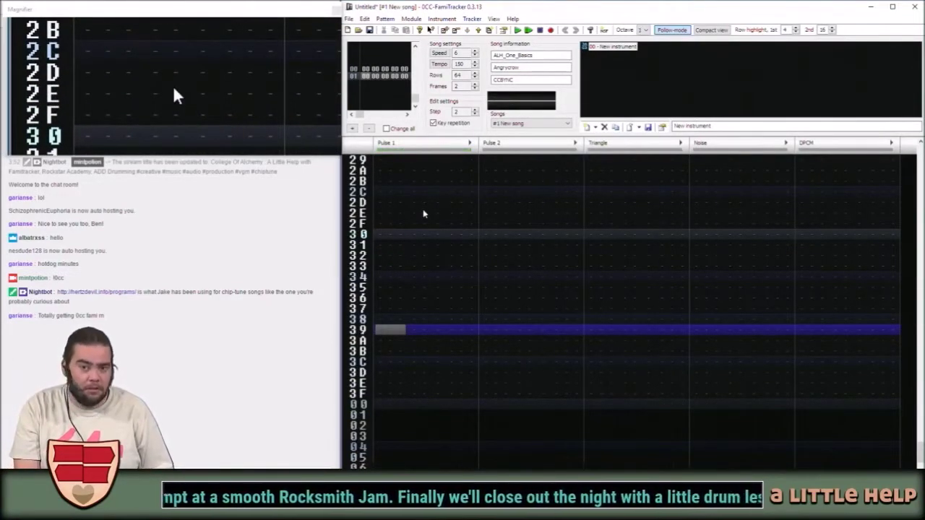
{"action": "key", "text": "z"}
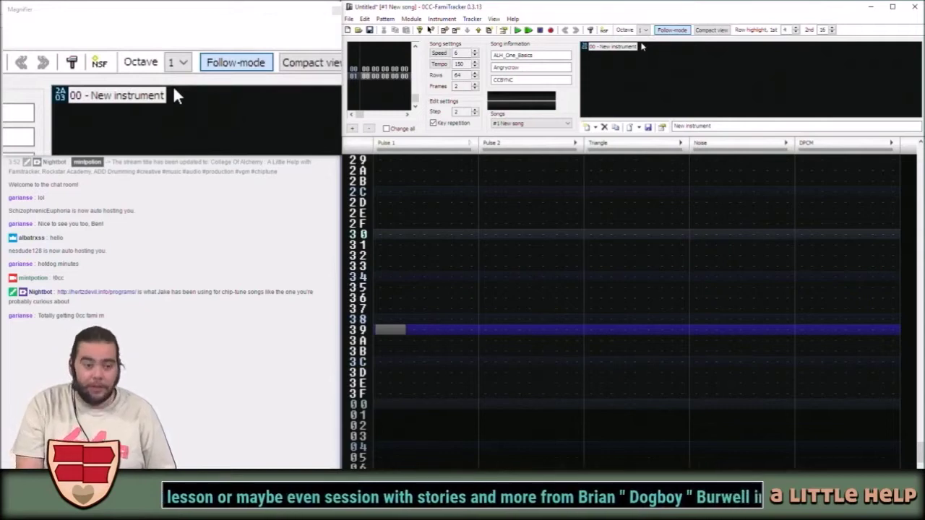
{"action": "key", "text": "z"}
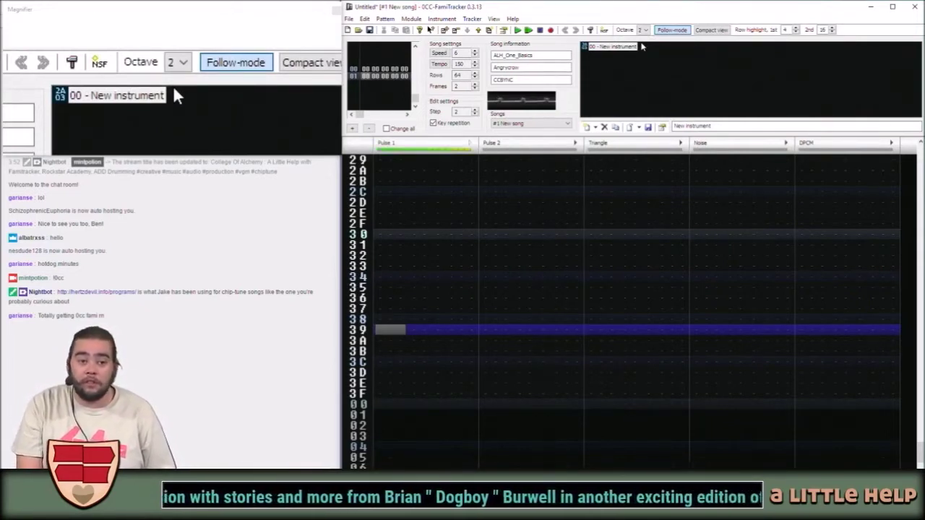
{"action": "key", "text": "z"}
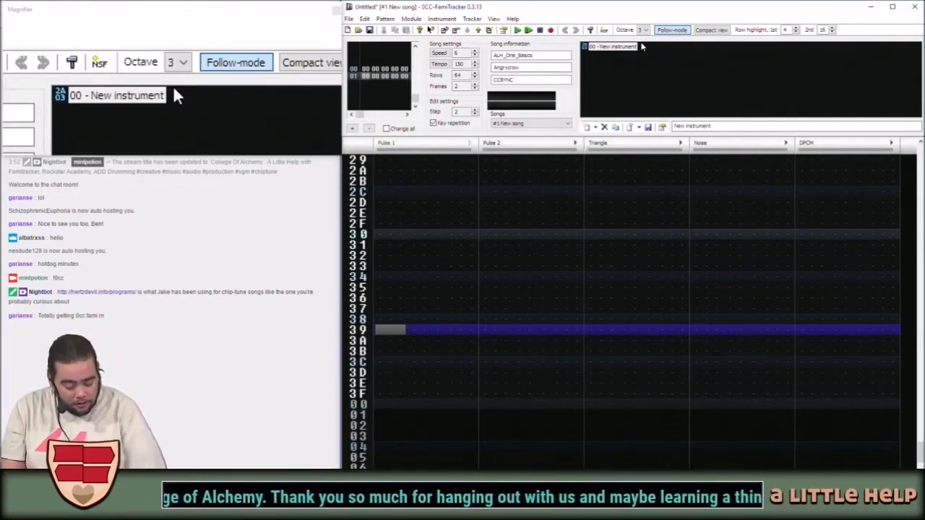
{"action": "key", "text": "z"}
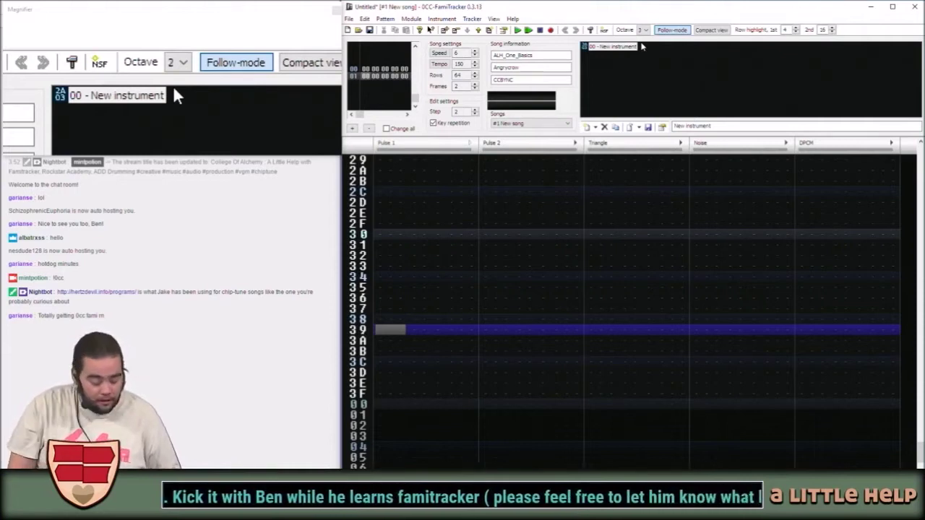
{"action": "key", "text": "z"}
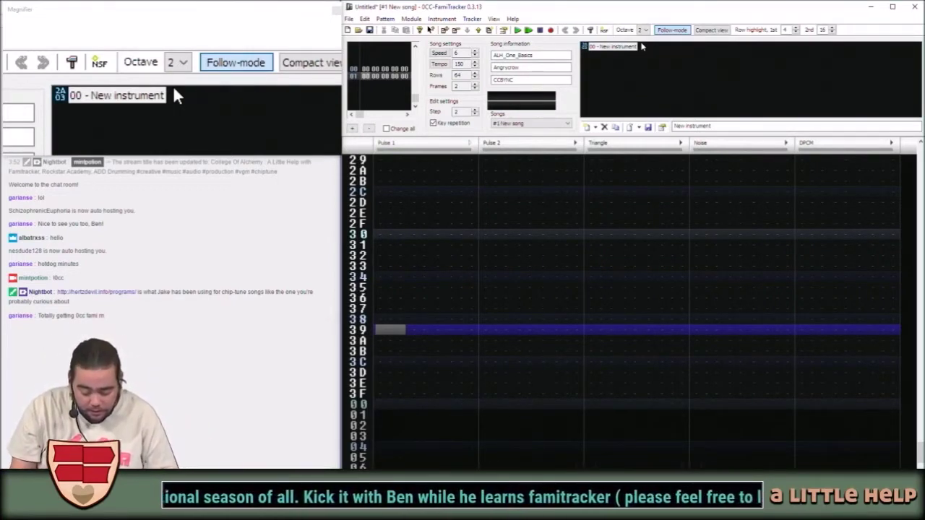
Play the empty pattern from row 00, stop it, and lower the edit step to 1.
{"action": "scroll", "coordinate": [436, 269], "scroll_direction": "up", "scroll_amount": 8}
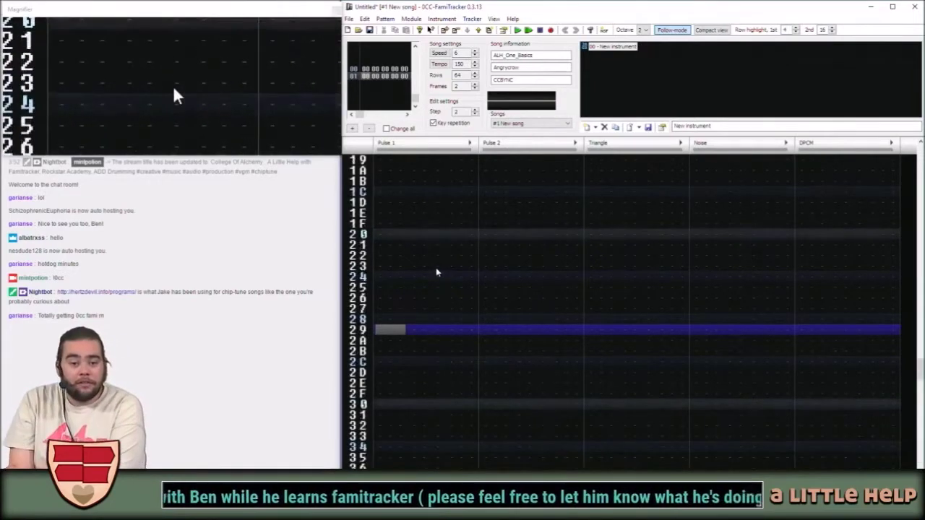
{"action": "scroll", "coordinate": [430, 264], "scroll_direction": "up", "scroll_amount": 6}
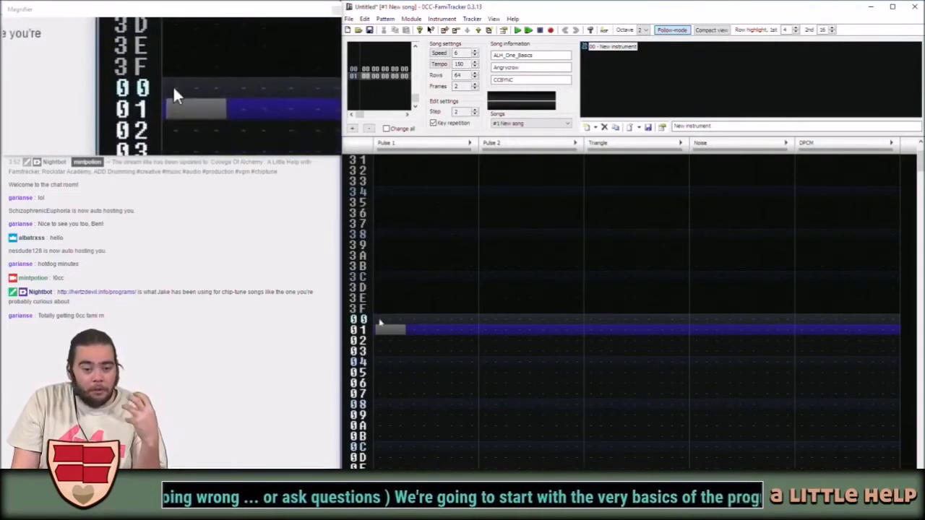
{"action": "left_click", "coordinate": [425, 319]}
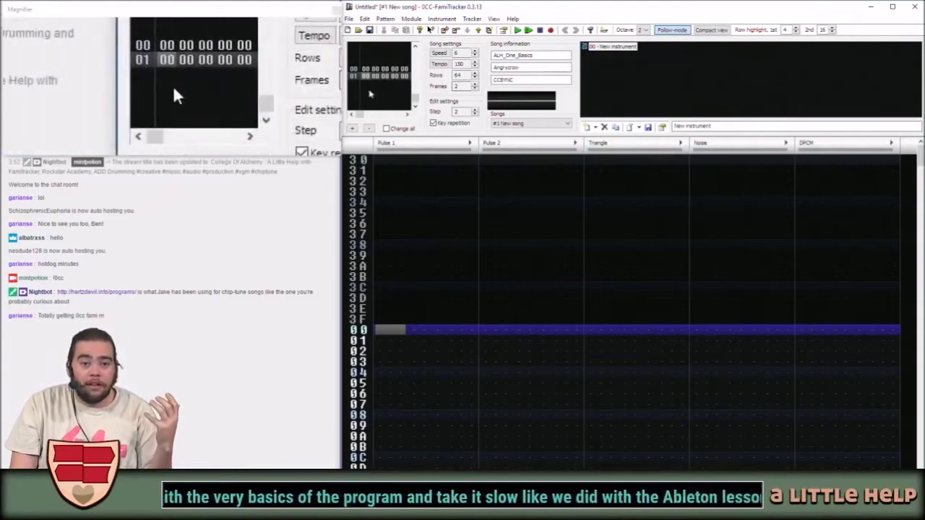
{"action": "scroll", "coordinate": [372, 81], "scroll_direction": "up", "scroll_amount": 1}
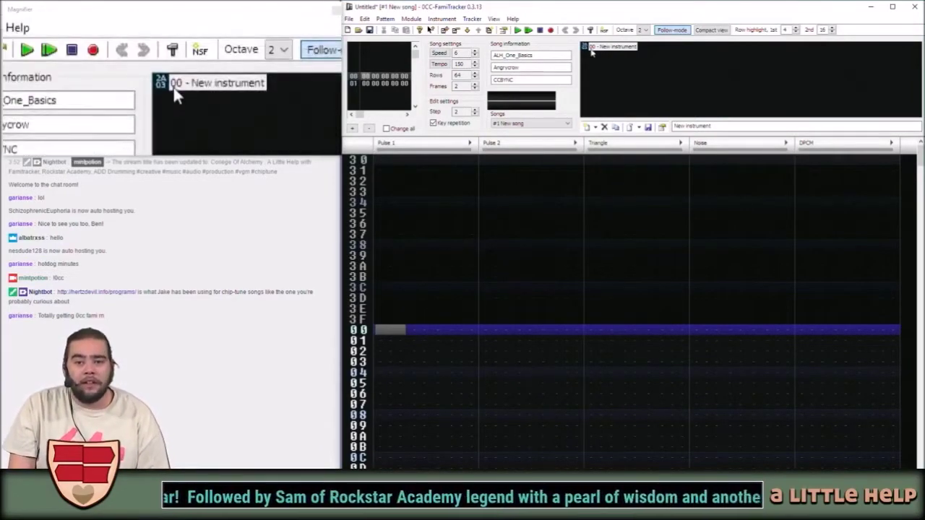
{"action": "left_click", "coordinate": [518, 32]}
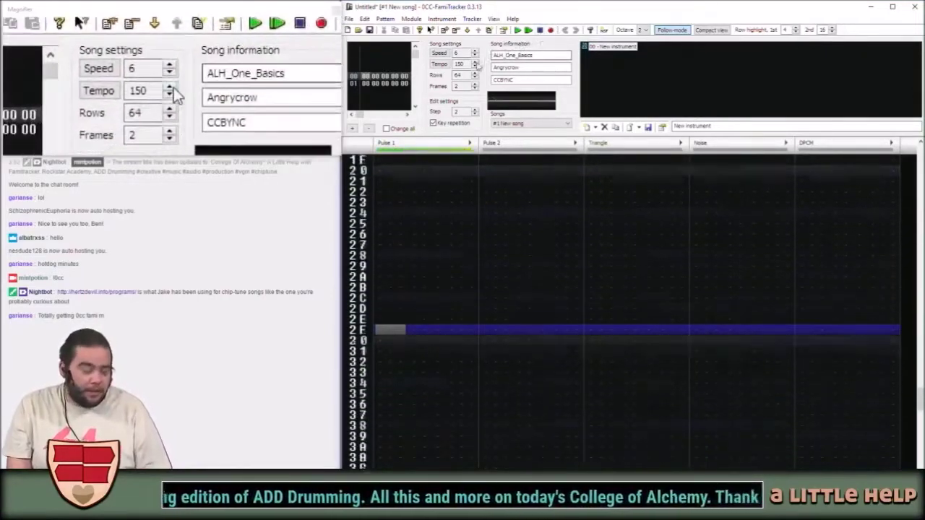
{"action": "left_click", "coordinate": [539, 30]}
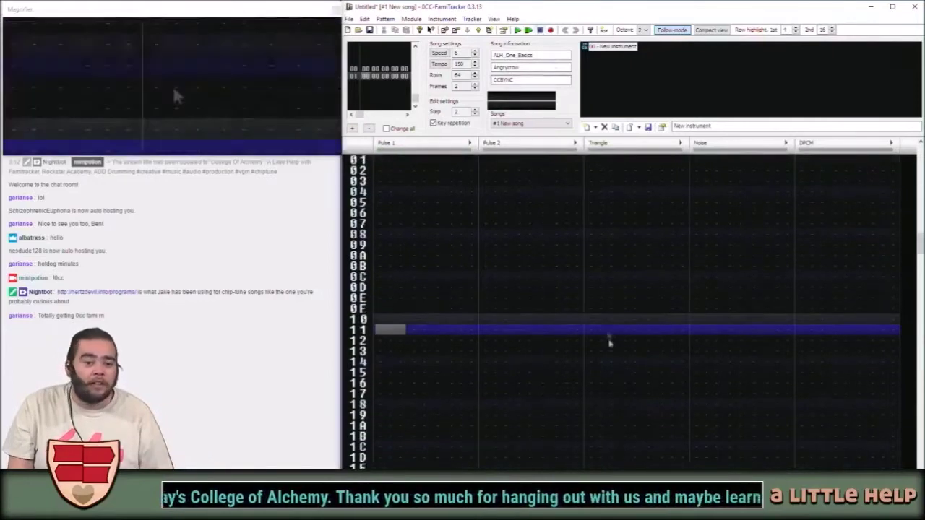
{"action": "scroll", "coordinate": [541, 392], "scroll_direction": "down", "scroll_amount": 10}
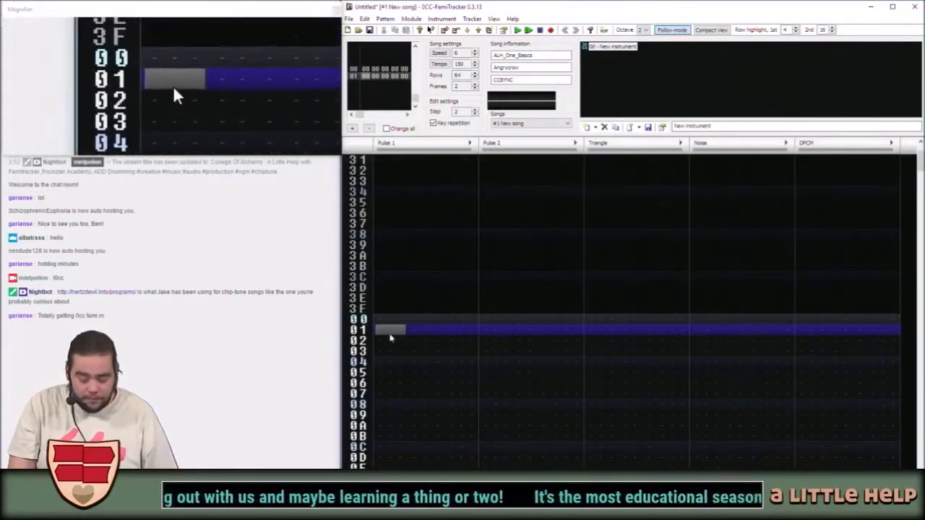
{"action": "scroll", "coordinate": [392, 330], "scroll_direction": "up", "scroll_amount": 1}
{"action": "scroll", "coordinate": [390, 337], "scroll_direction": "down", "scroll_amount": 1}
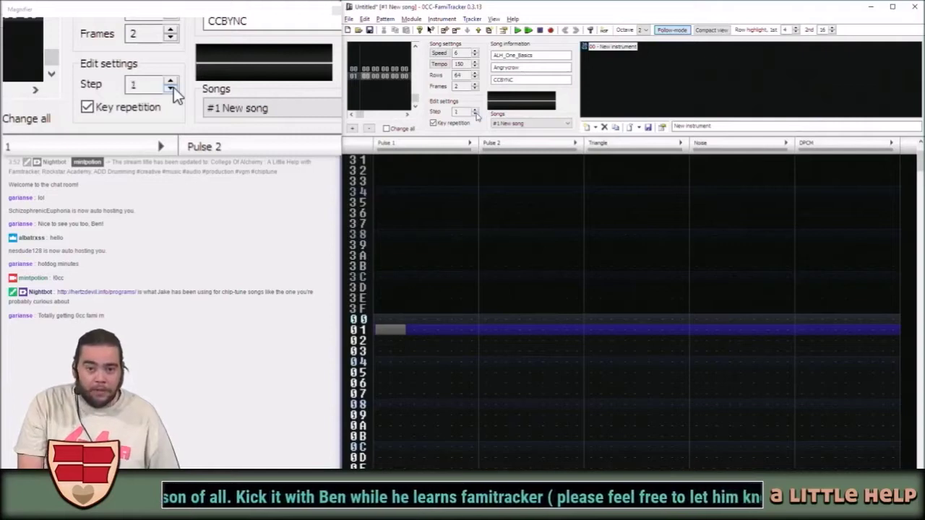
Enable edit mode and enter C-2 with instrument 00 on row 00 of Pulse 1.
{"action": "key", "text": "Up"}
{"action": "key", "text": "space"}
{"action": "key", "text": "space"}
{"action": "key", "text": "space"}
{"action": "key", "text": "space"}
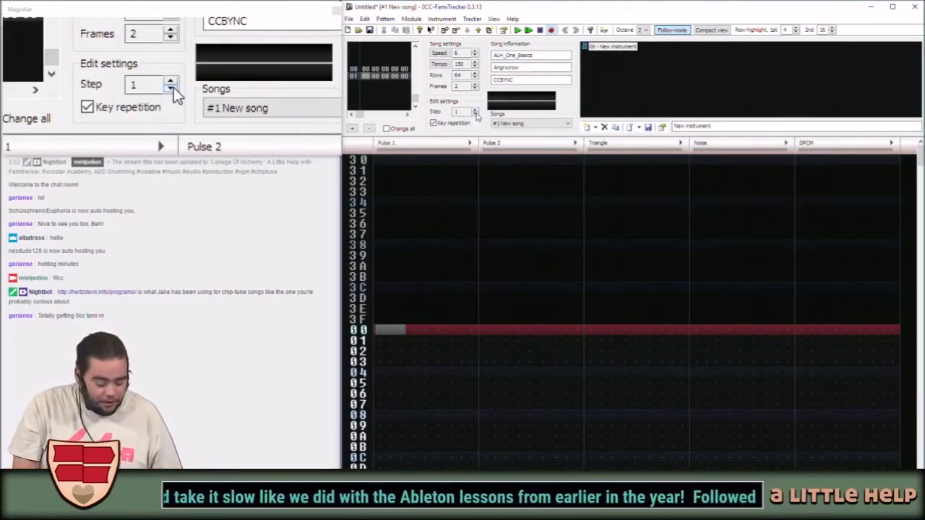
{"action": "key", "text": "z"}
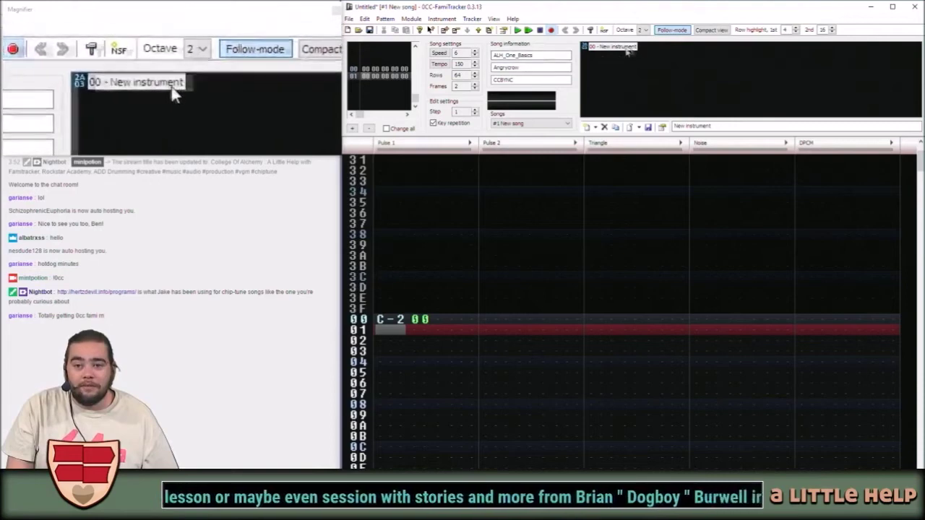
{"action": "right_click", "coordinate": [626, 48]}
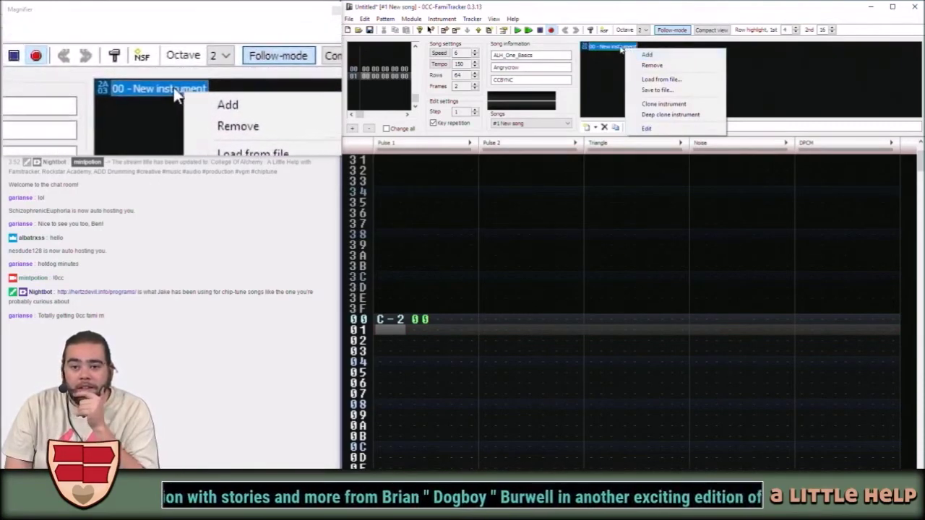
{"action": "left_click", "coordinate": [646, 128]}
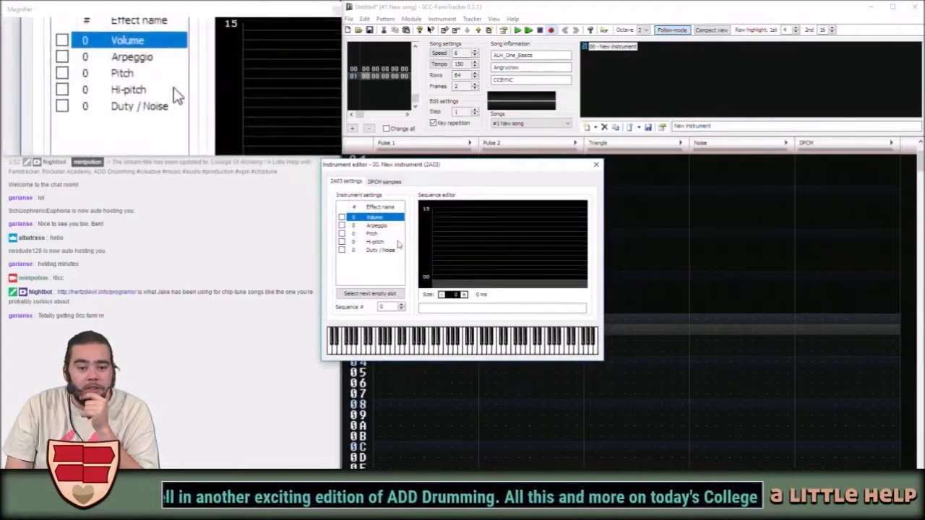
{"action": "left_click", "coordinate": [612, 167]}
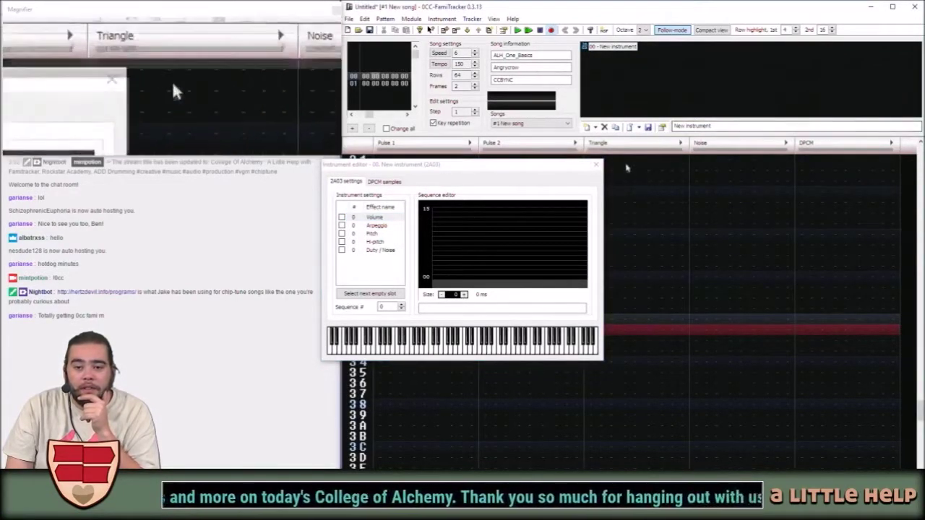
{"action": "left_click", "coordinate": [596, 165]}
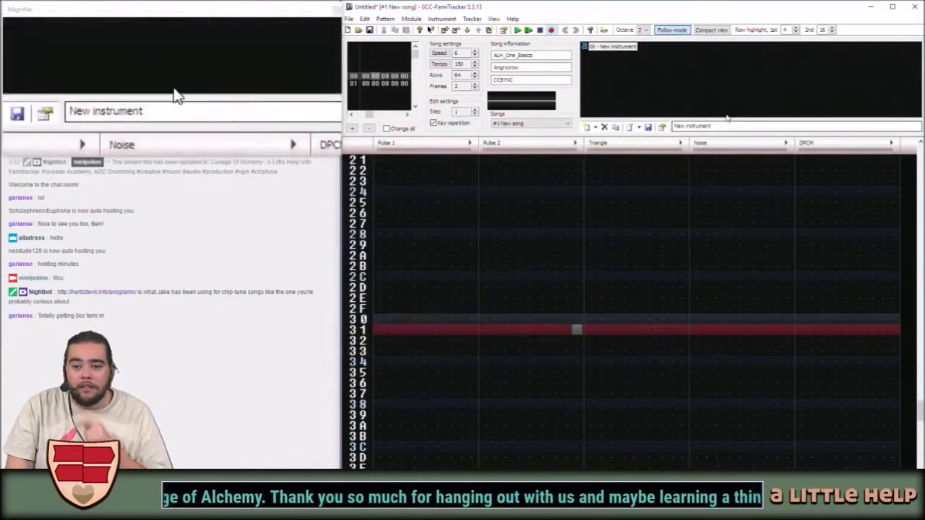
Replace instrument 00's name with Vanilla and turn pattern edit mode back on.
{"action": "left_click_drag", "start_coordinate": [725, 125], "coordinate": [556, 139]}
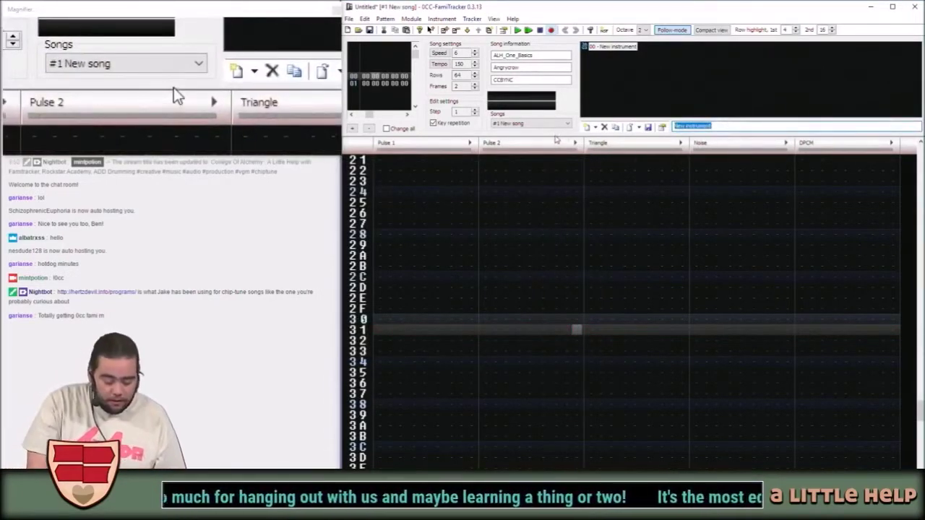
{"action": "type", "text": "Noi"}
{"action": "type", "text": "malPul"}
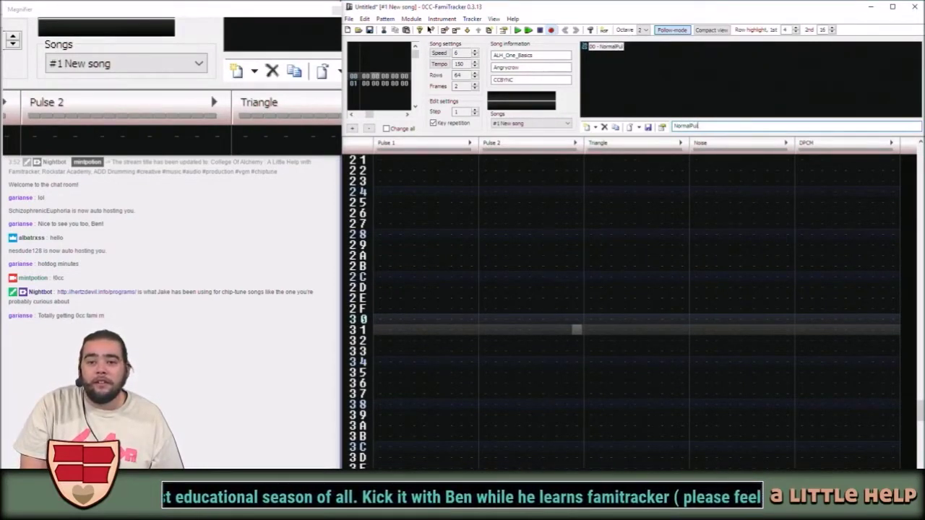
{"action": "key", "text": "BackSpace"}
{"action": "key", "text": "BackSpace"}
{"action": "key", "text": "BackSpace"}
{"action": "key", "text": "BackSpace"}
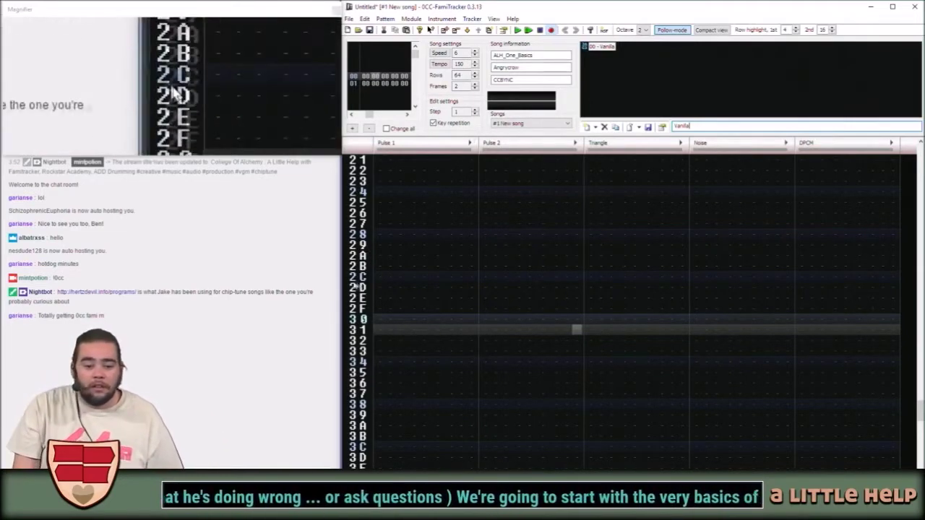
{"action": "scroll", "coordinate": [356, 287], "scroll_direction": "down", "scroll_amount": 1}
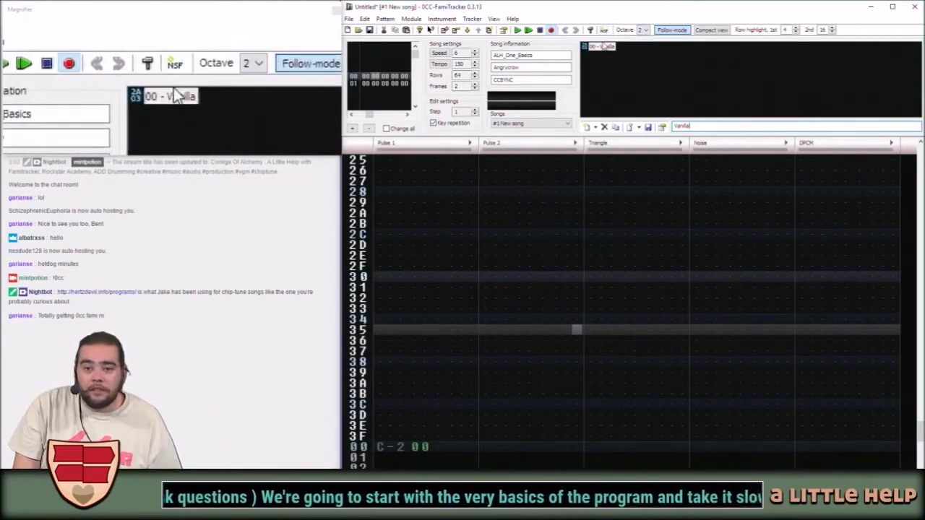
{"action": "key", "text": "space"}
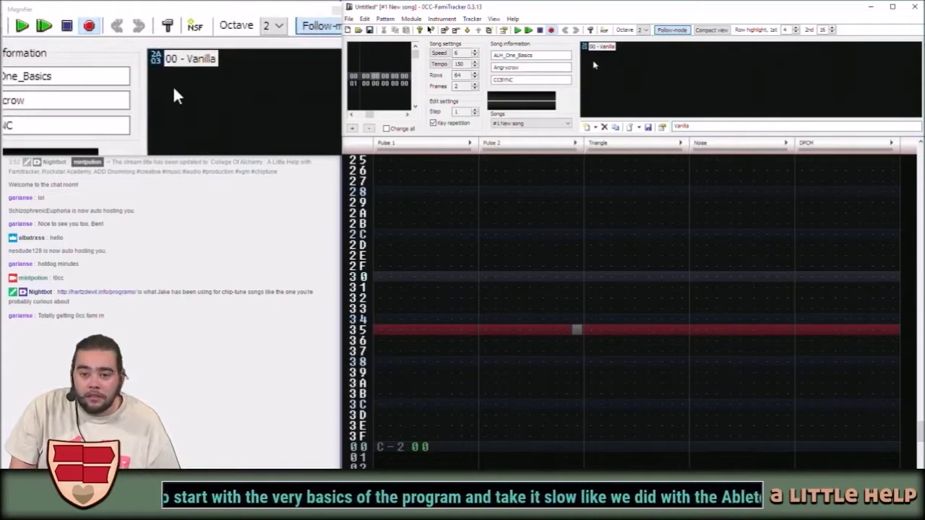
{"action": "scroll", "coordinate": [397, 361], "scroll_direction": "down", "scroll_amount": 1}
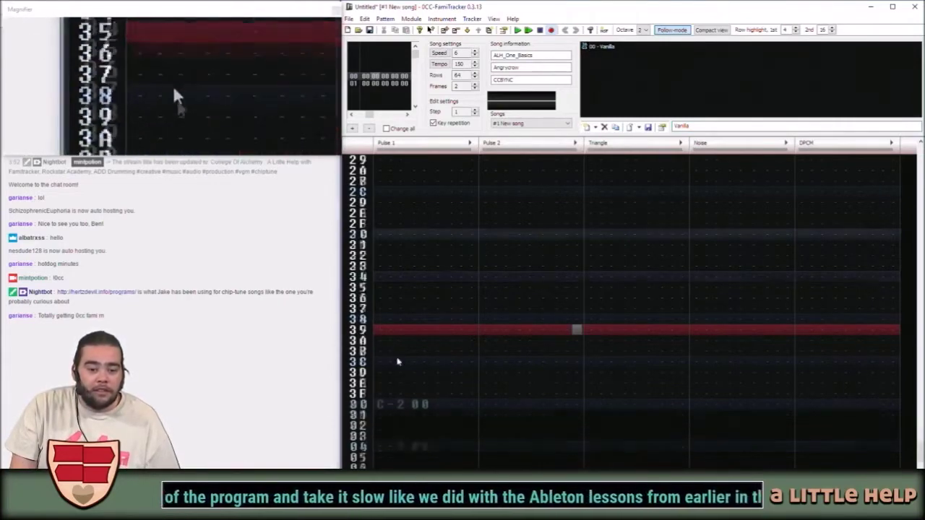
{"action": "scroll", "coordinate": [397, 361], "scroll_direction": "down", "scroll_amount": 2}
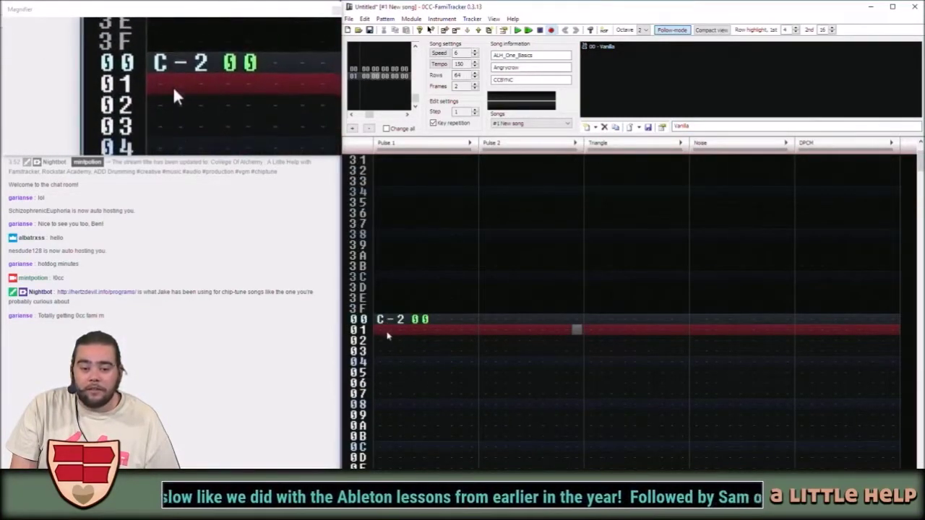
Enter E-2, G-2, B-2 at rows 04, 08, 0C on Pulse 1 and play them back.
{"action": "key", "text": "Down"}
{"action": "key", "text": "Down"}
{"action": "key", "text": "Down"}
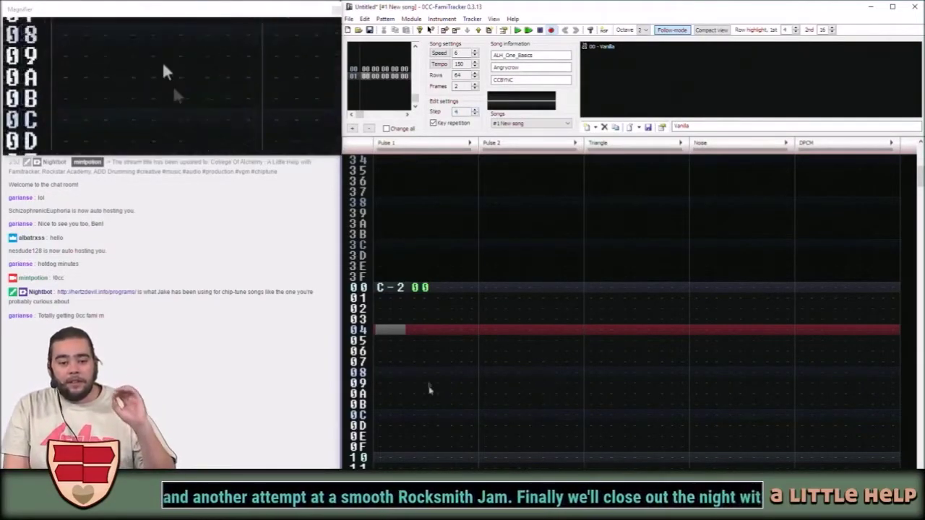
{"action": "left_click", "coordinate": [384, 340]}
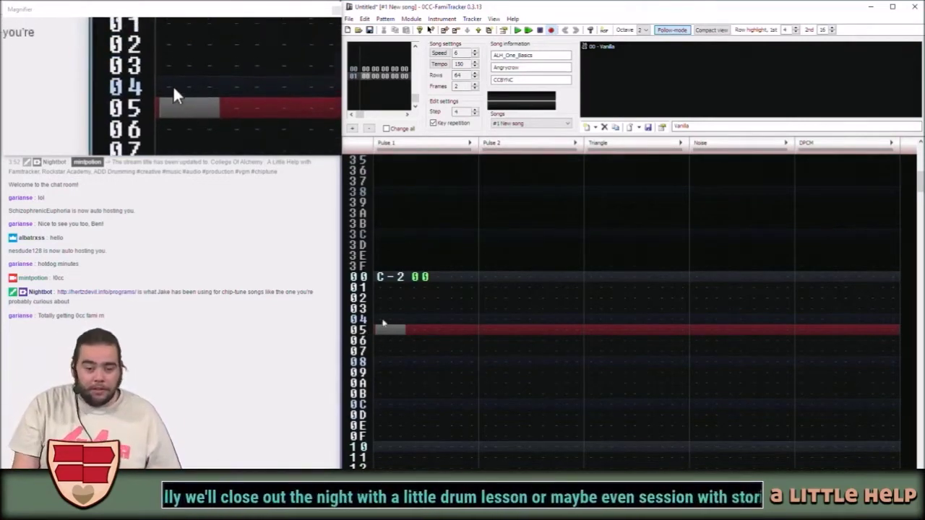
{"action": "left_click", "coordinate": [380, 323]}
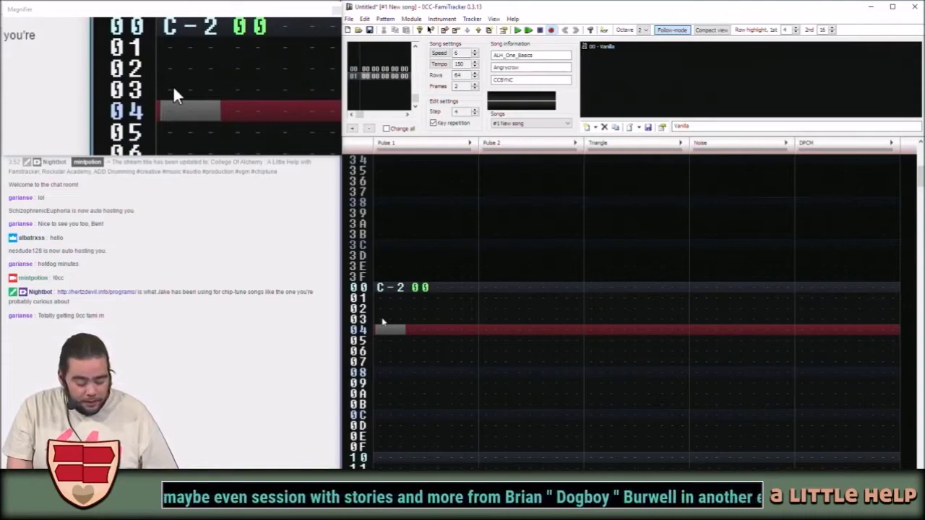
{"action": "key", "text": "c"}
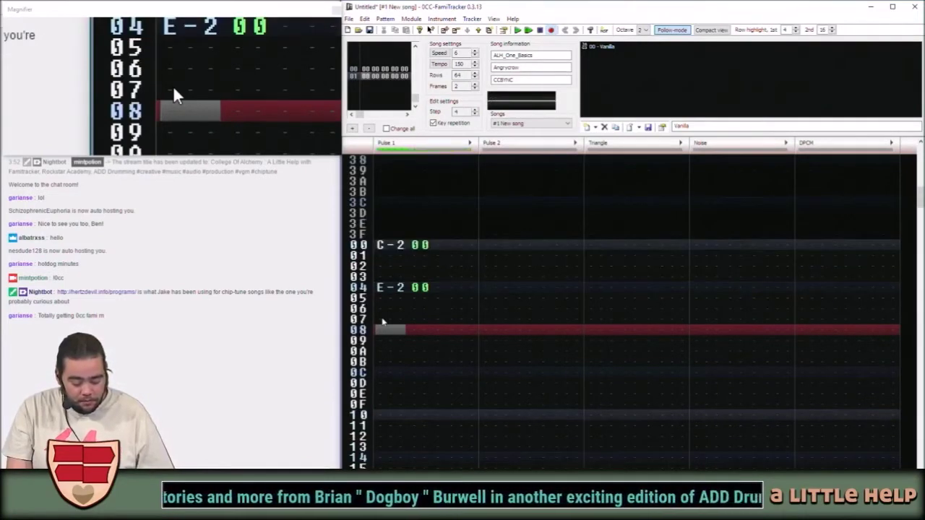
{"action": "key", "text": "b"}
{"action": "key", "text": "m"}
{"action": "key", "text": "space"}
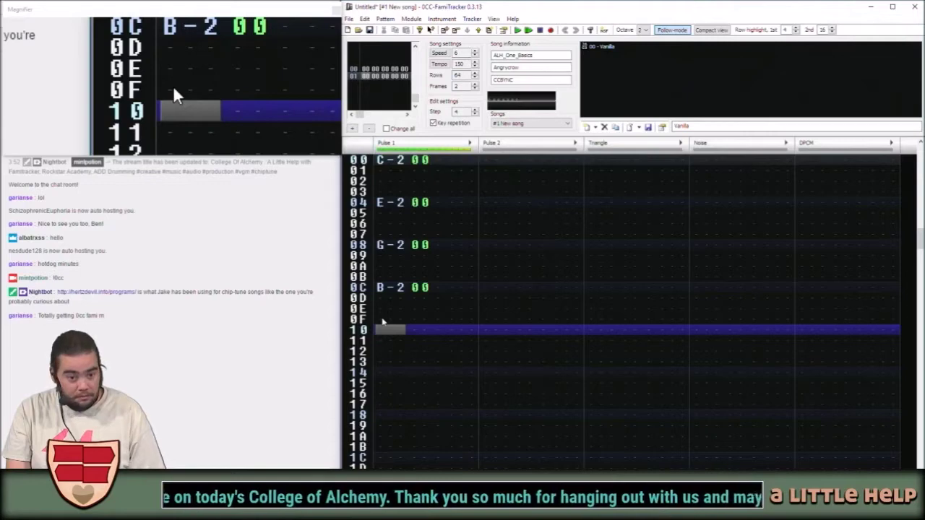
{"action": "key", "text": "Return"}
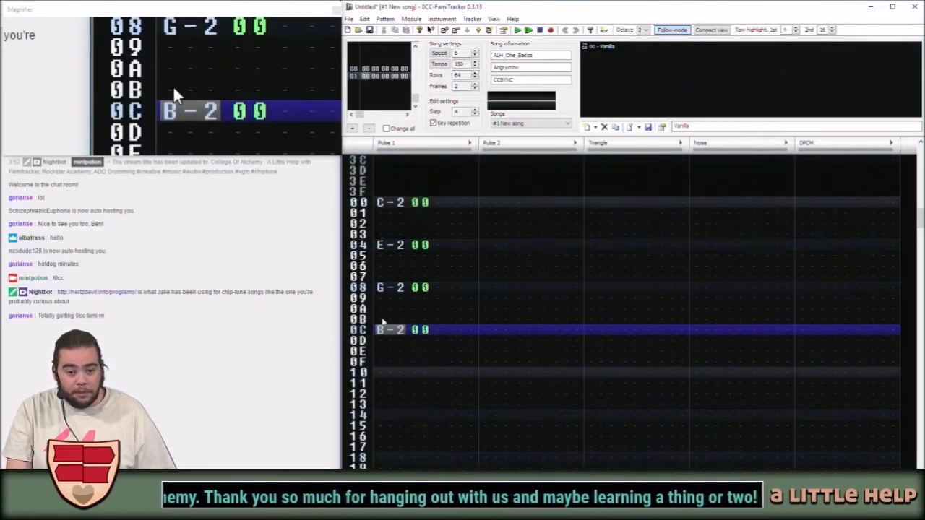
Enter the rising notes D-3, E-3, G-3, B-3, D-4, E-4 every four rows.
{"action": "key", "text": "space"}
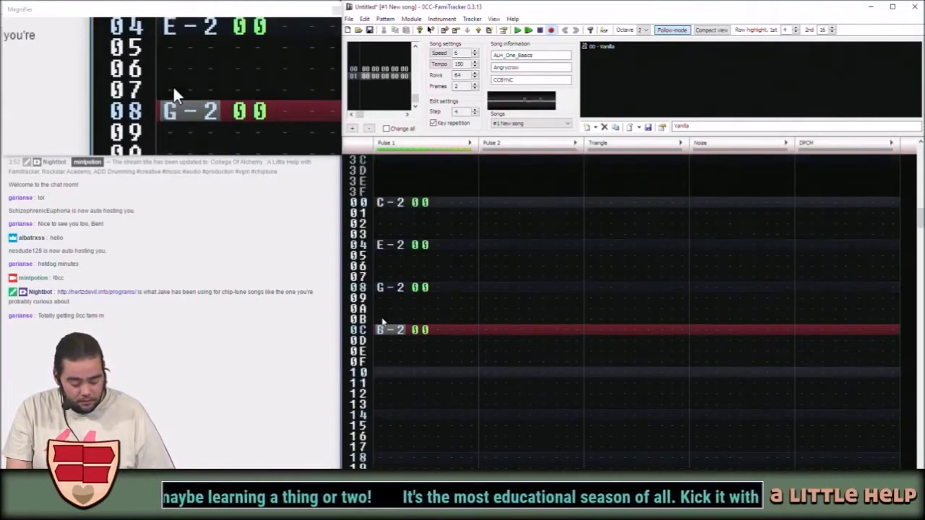
{"action": "key", "text": "w"}
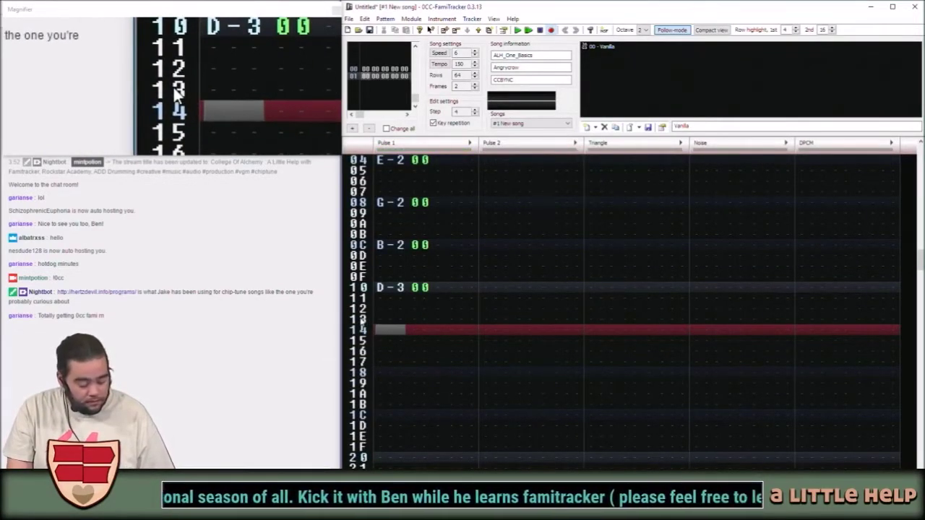
{"action": "key", "text": "e"}
{"action": "key", "text": "t"}
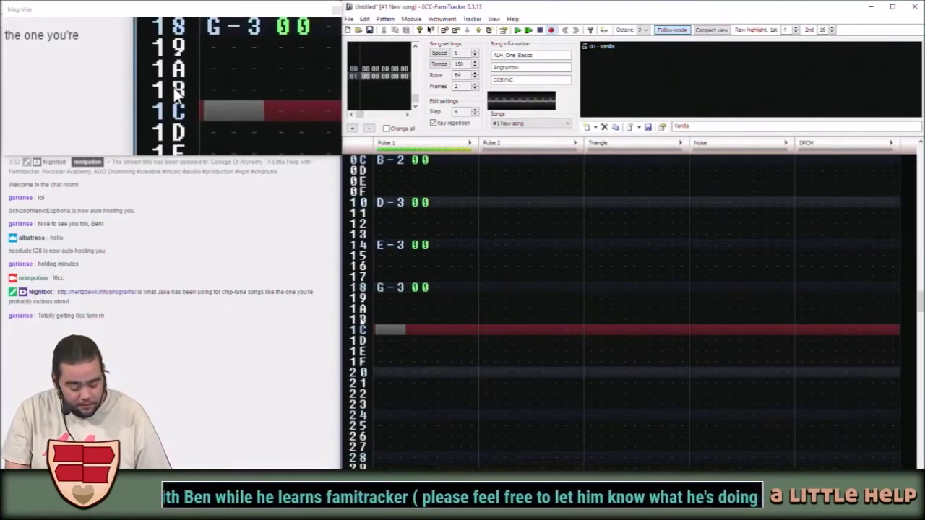
{"action": "key", "text": "u"}
{"action": "key", "text": "o"}
{"action": "key", "text": "p"}
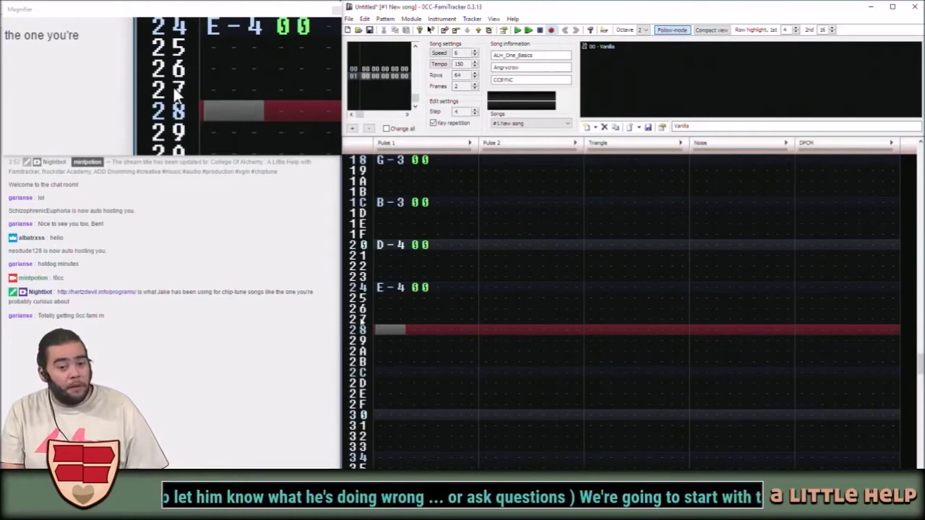
Enter the falling notes C-4, A-3, F-3, D-3, C-3, A-2 to finish frame one.
{"action": "key", "text": "i"}
{"action": "key", "text": "y"}
{"action": "key", "text": "r"}
{"action": "key", "text": "w"}
{"action": "key", "text": "q"}
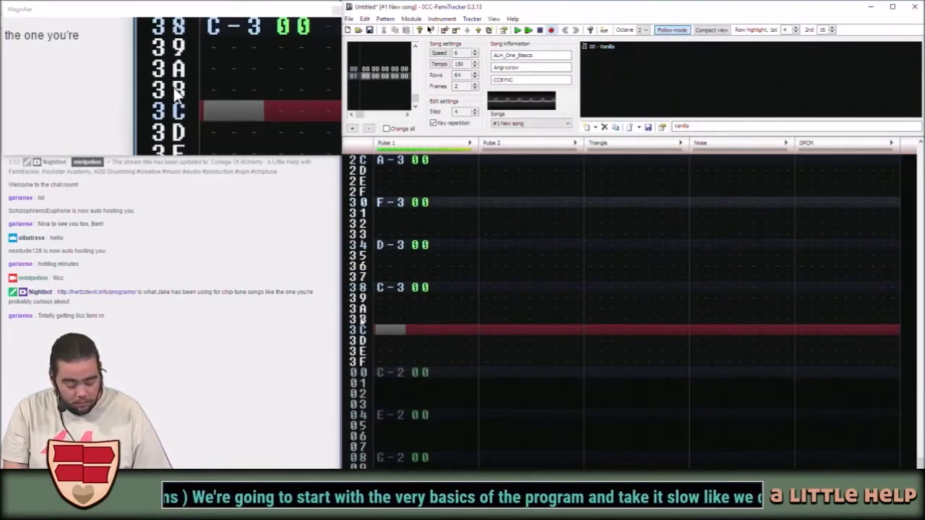
{"action": "key", "text": "n"}
Start frame two with F-2, D-2, D-2, stepping past the existing notes.
{"action": "key", "text": "v"}
{"action": "key", "text": "x"}
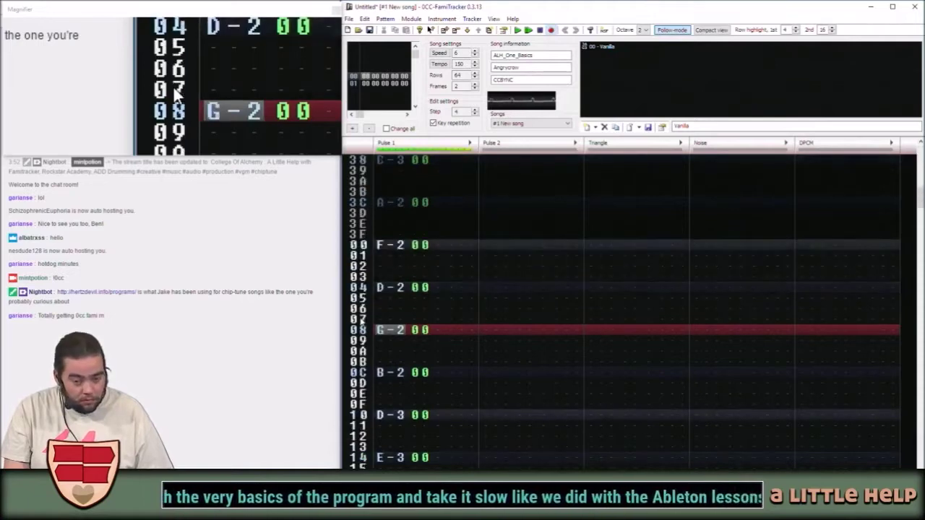
{"action": "key", "text": "x"}
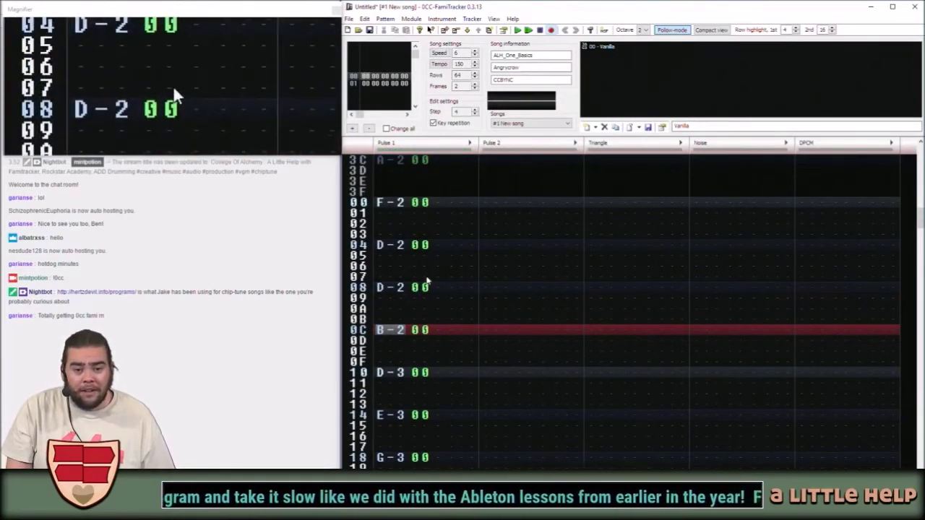
{"action": "key", "text": "m"}
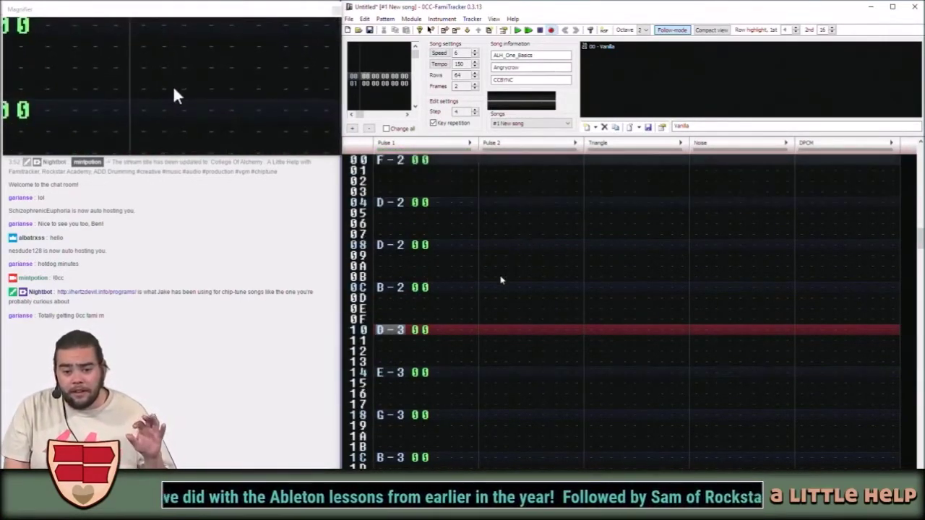
{"action": "key", "text": "w"}
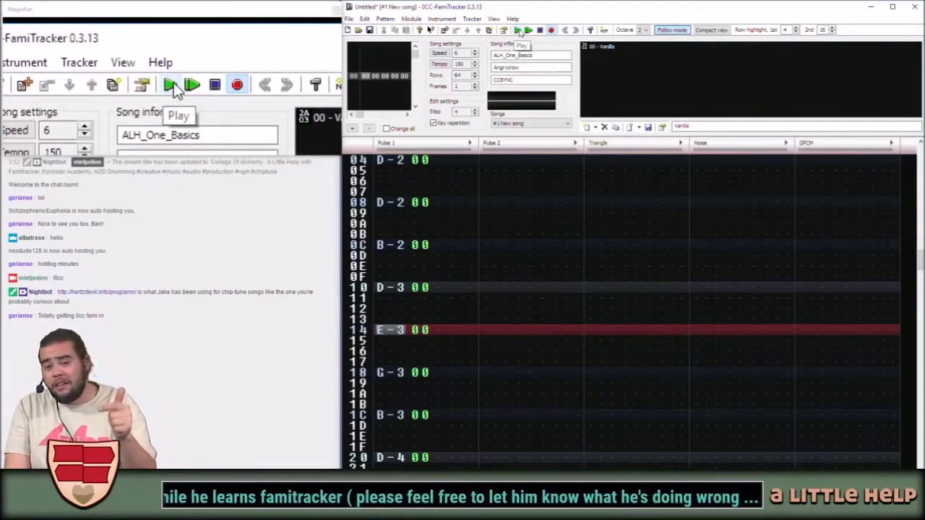
Start playback of the trimmed one-frame song.
{"action": "left_click", "coordinate": [518, 31]}
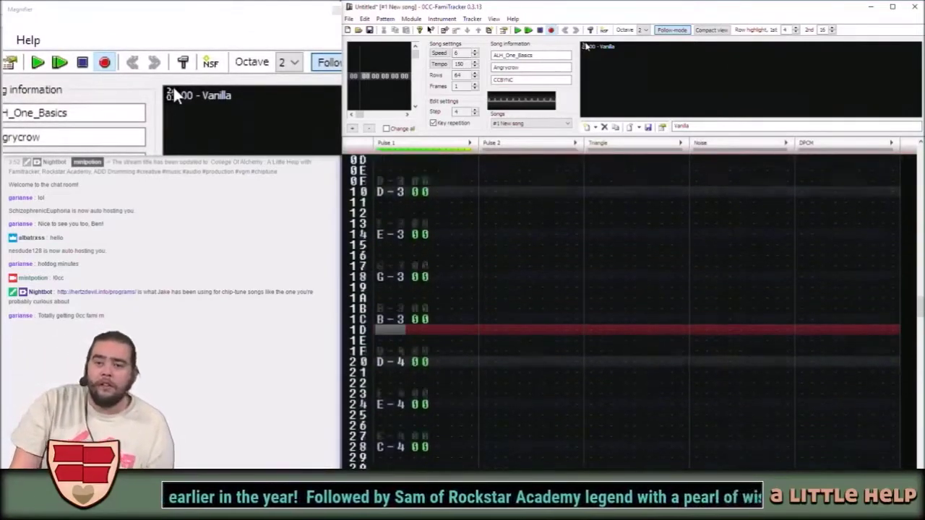
Enable Vanilla's Volume sequence and set its size to 8 steps.
{"action": "double_click", "coordinate": [588, 46]}
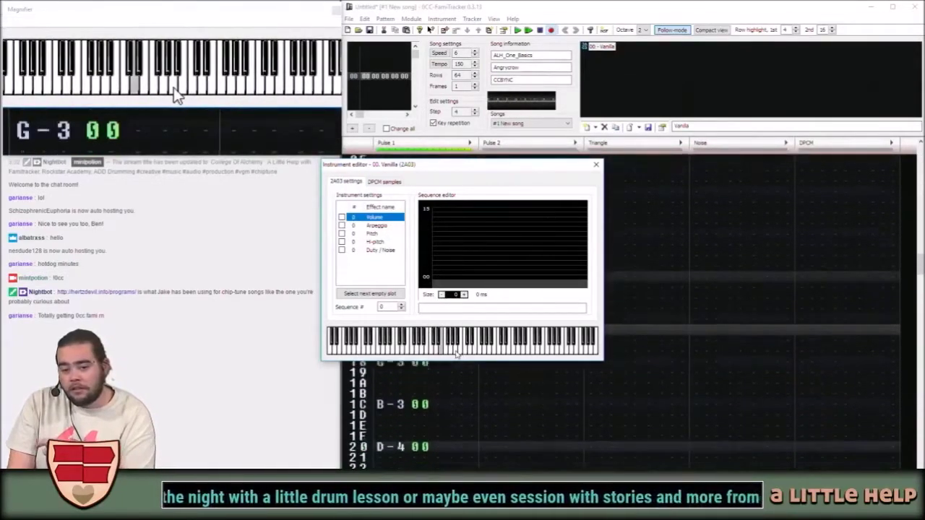
{"action": "left_click", "coordinate": [342, 217]}
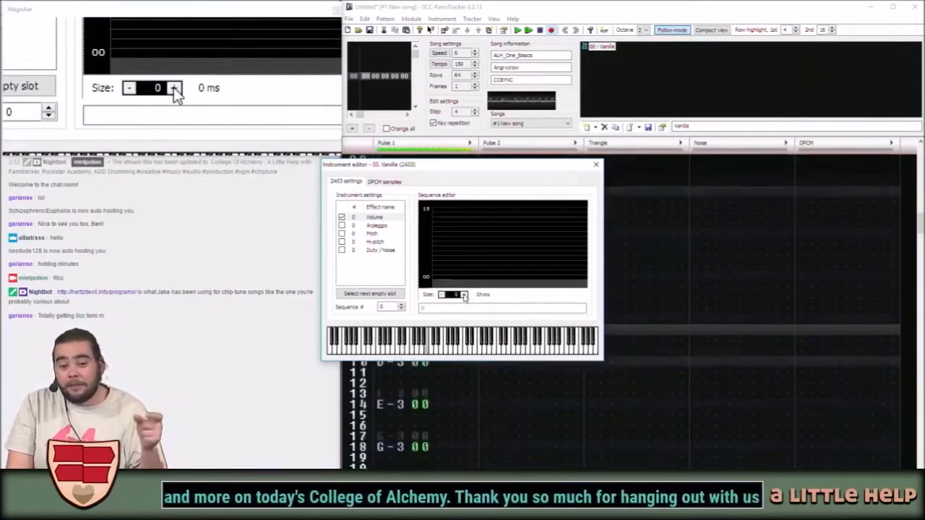
{"action": "left_click", "coordinate": [464, 295]}
{"action": "left_click", "coordinate": [463, 295]}
{"action": "left_click", "coordinate": [463, 295]}
{"action": "left_click", "coordinate": [464, 294]}
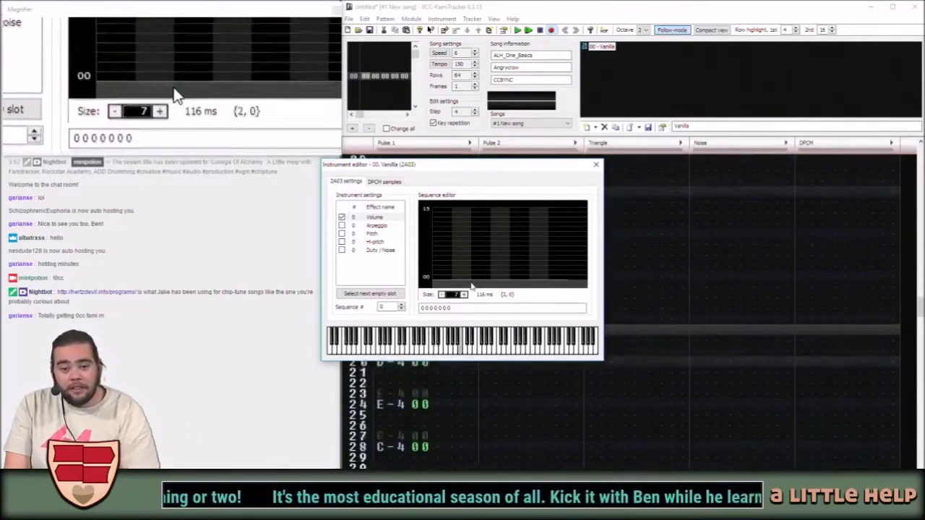
{"action": "left_click", "coordinate": [463, 294]}
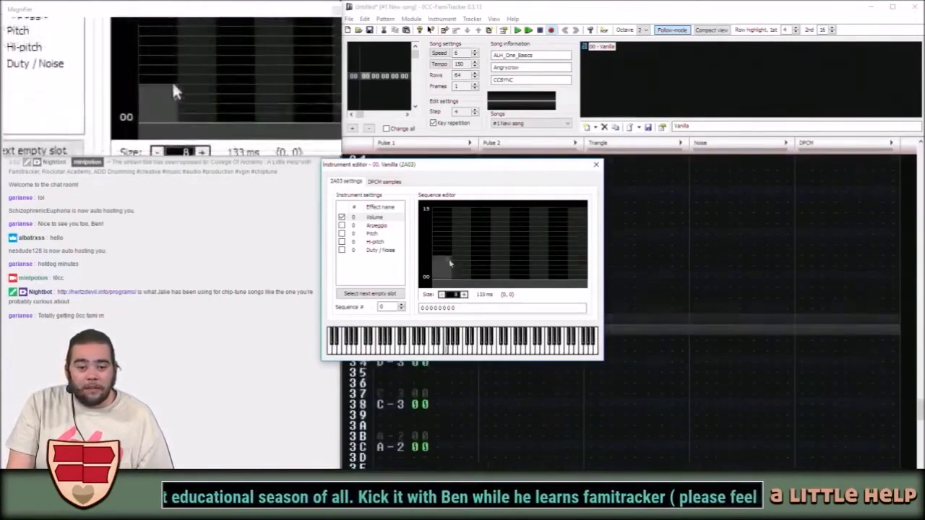
{"action": "left_click", "coordinate": [438, 217]}
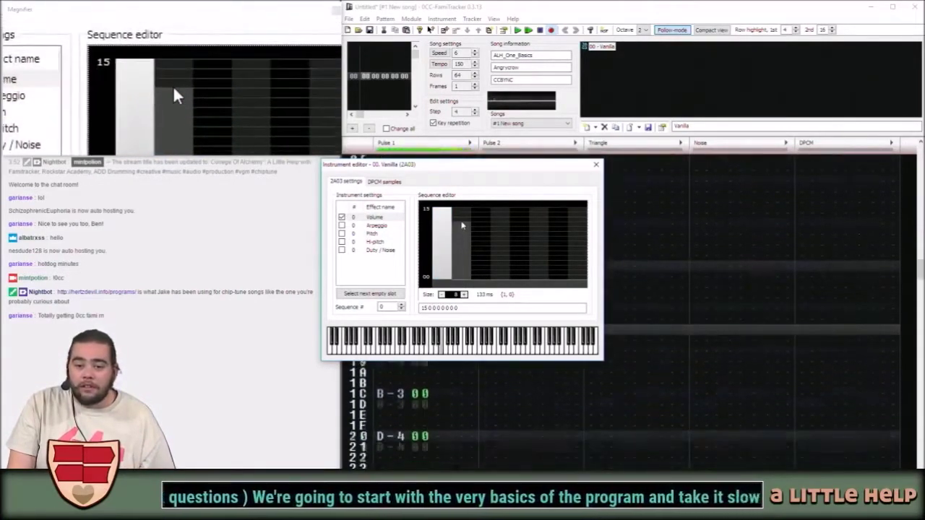
{"action": "left_click", "coordinate": [470, 230]}
{"action": "mouse_move", "coordinate": [481, 236]}
{"action": "left_mouse_down"}
{"action": "mouse_move", "coordinate": [583, 274]}
{"action": "mouse_move", "coordinate": [539, 265]}
{"action": "left_mouse_up"}
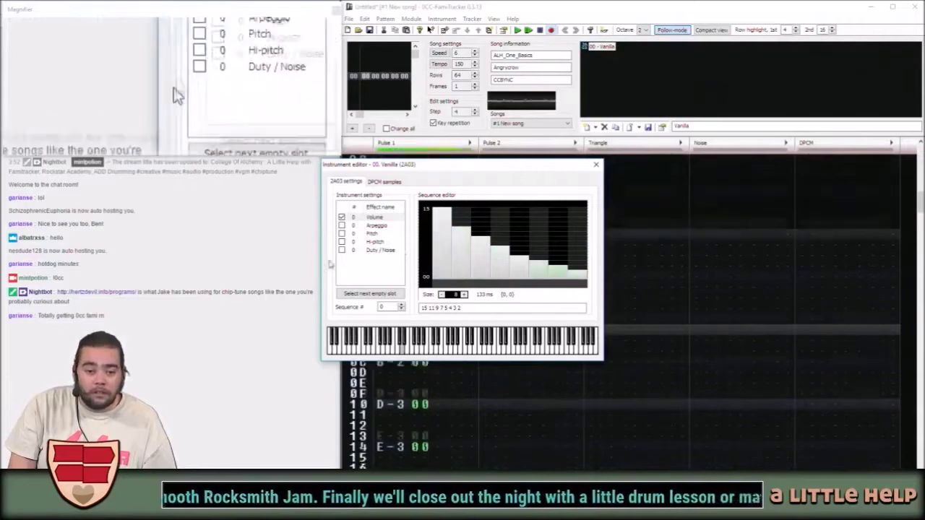
Enable Vanilla's Arpeggio sequence, extend it to five steps and adjust the first step.
{"action": "left_click", "coordinate": [343, 226]}
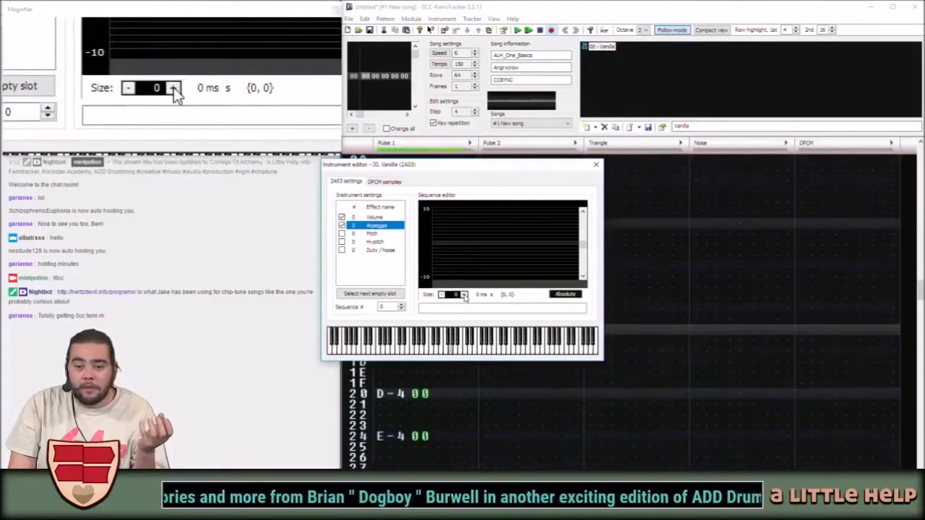
{"action": "left_click", "coordinate": [465, 295]}
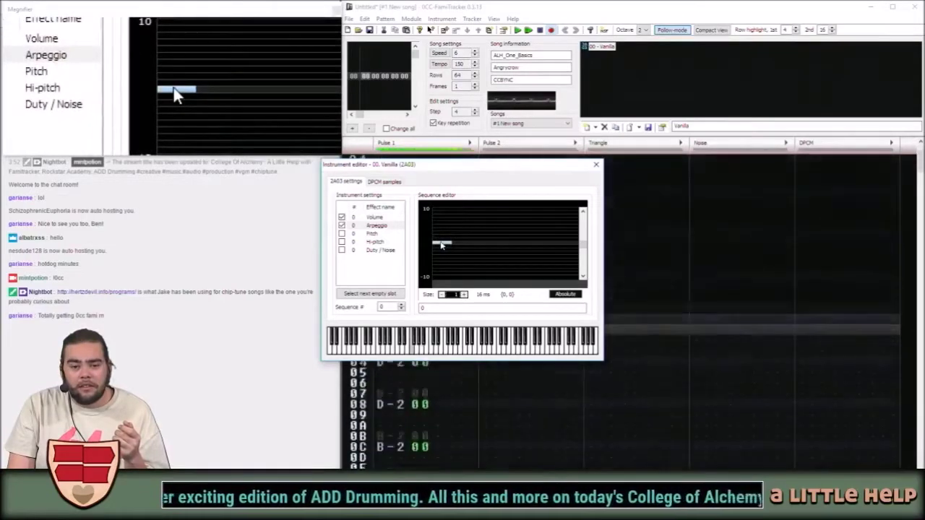
{"action": "left_click_drag", "start_coordinate": [442, 246], "coordinate": [444, 270]}
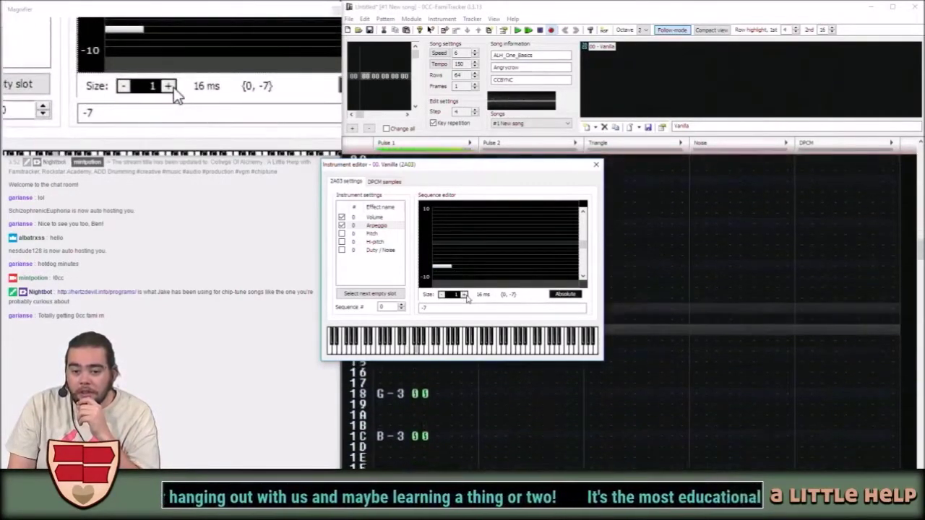
{"action": "left_click", "coordinate": [465, 294]}
{"action": "left_click", "coordinate": [465, 295]}
{"action": "left_click", "coordinate": [465, 294]}
{"action": "left_click", "coordinate": [465, 295]}
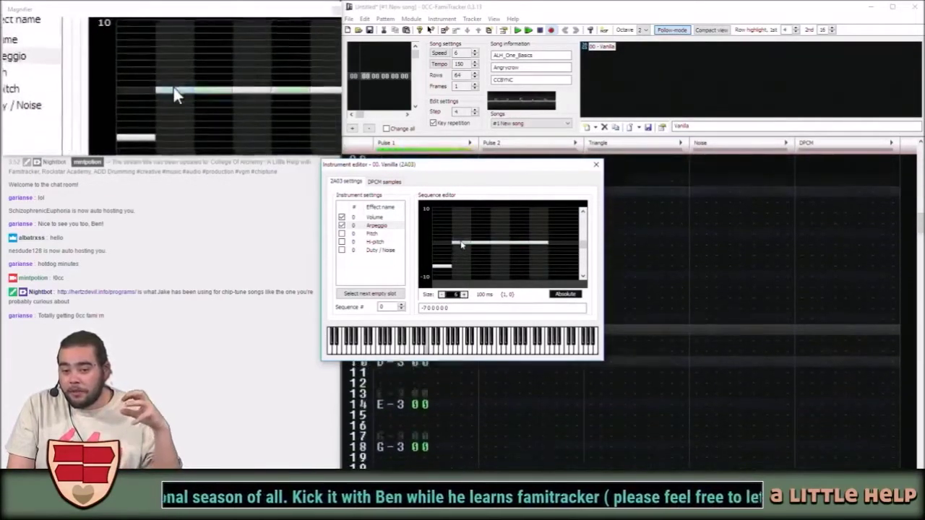
{"action": "left_click", "coordinate": [447, 277]}
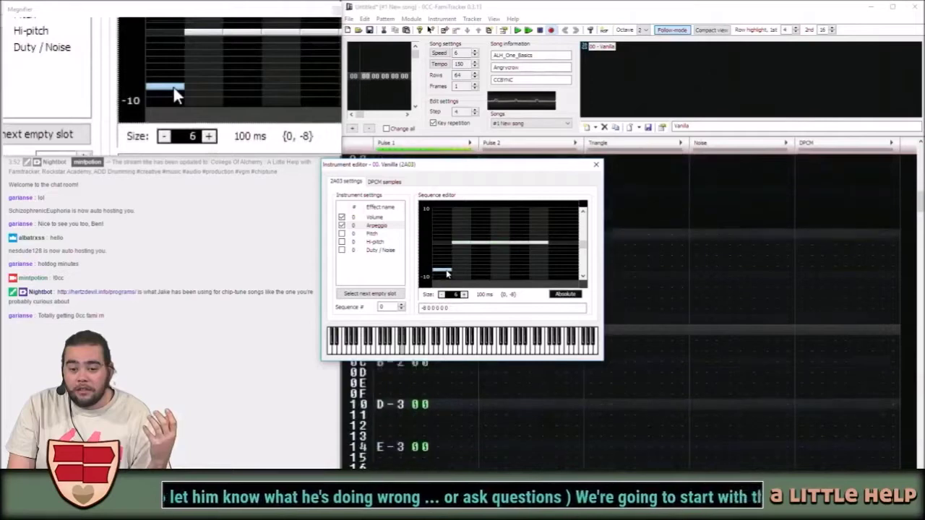
{"action": "left_click_drag", "start_coordinate": [446, 277], "coordinate": [444, 269]}
Redraw the arpeggio as a low rising staircase -64 -62 -59 -55.
{"action": "mouse_move", "coordinate": [477, 228]}
{"action": "left_mouse_down"}
{"action": "mouse_move", "coordinate": [515, 231]}
{"action": "mouse_move", "coordinate": [447, 266]}
{"action": "left_mouse_up"}
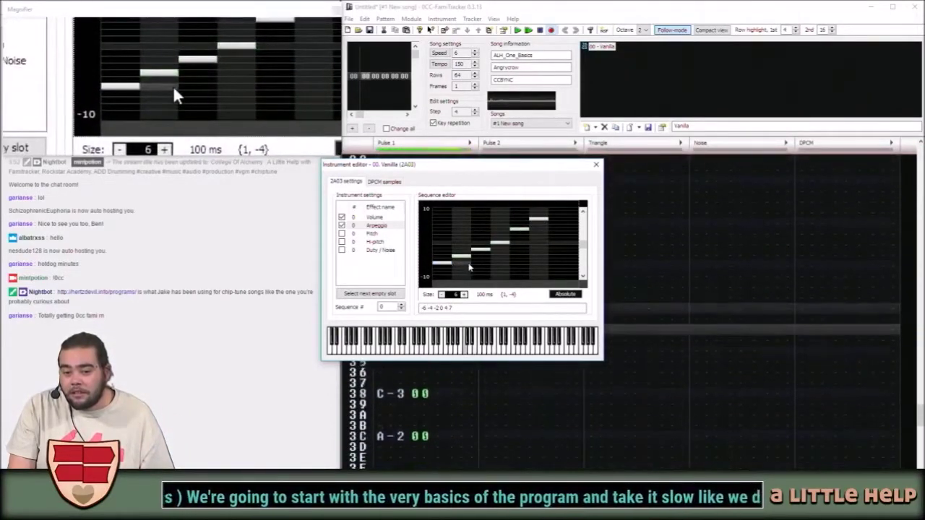
{"action": "mouse_move", "coordinate": [440, 270]}
{"action": "left_mouse_down"}
{"action": "mouse_move", "coordinate": [445, 222]}
{"action": "mouse_move", "coordinate": [553, 256]}
{"action": "mouse_move", "coordinate": [566, 278]}
{"action": "mouse_move", "coordinate": [526, 273]}
{"action": "mouse_move", "coordinate": [416, 230]}
{"action": "mouse_move", "coordinate": [411, 249]}
{"action": "mouse_move", "coordinate": [424, 292]}
{"action": "mouse_move", "coordinate": [462, 291]}
{"action": "mouse_move", "coordinate": [480, 267]}
{"action": "mouse_move", "coordinate": [553, 228]}
{"action": "mouse_move", "coordinate": [583, 250]}
{"action": "mouse_move", "coordinate": [536, 256]}
{"action": "mouse_move", "coordinate": [474, 249]}
{"action": "left_mouse_up"}
{"action": "scroll", "coordinate": [474, 249], "scroll_direction": "down", "scroll_amount": 8}
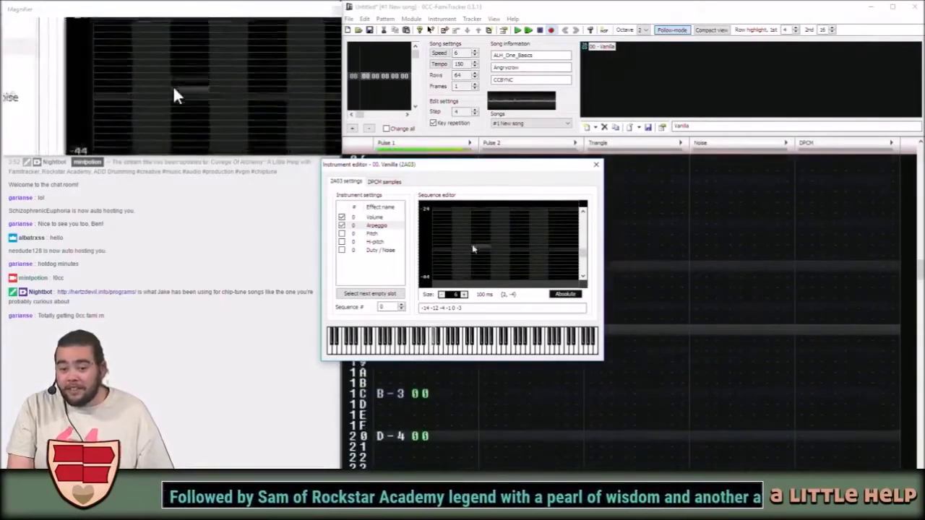
{"action": "scroll", "coordinate": [459, 223], "scroll_direction": "down", "scroll_amount": 5}
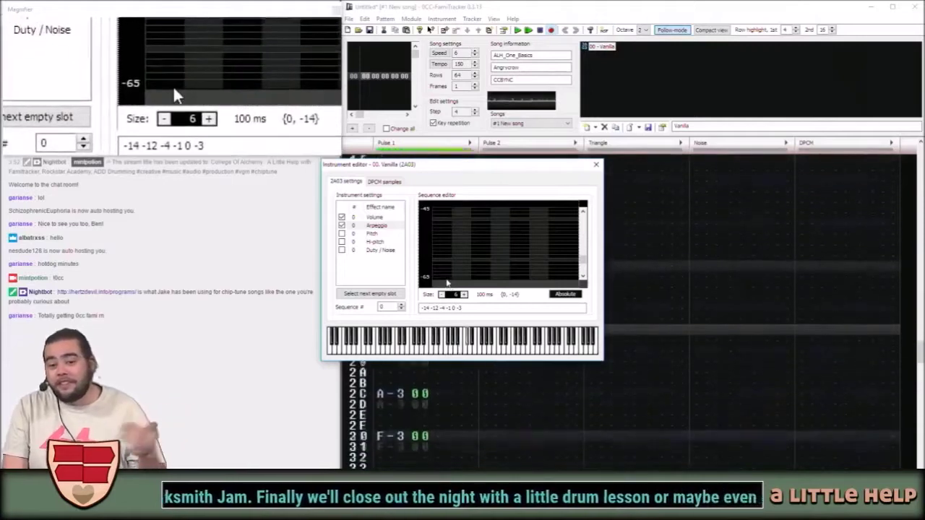
{"action": "left_click_drag", "start_coordinate": [444, 278], "coordinate": [556, 206]}
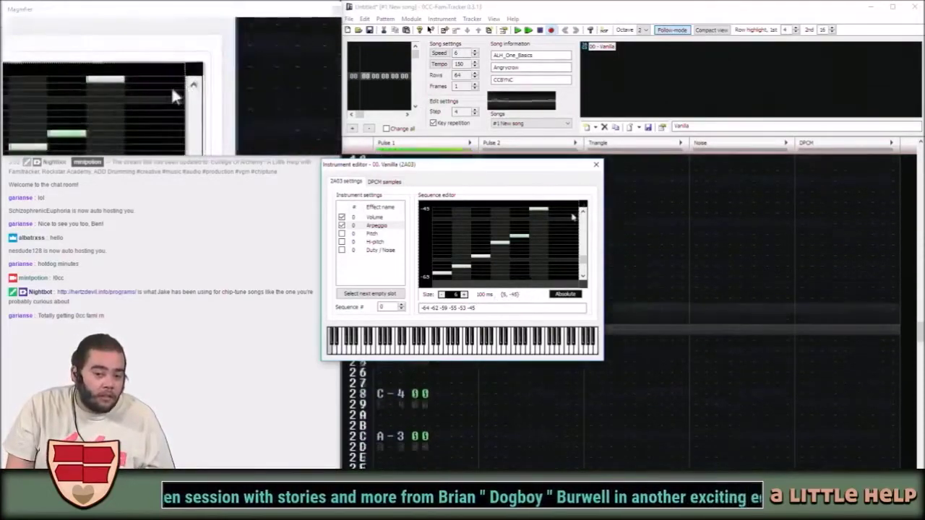
{"action": "scroll", "coordinate": [495, 228], "scroll_direction": "up", "scroll_amount": 5}
{"action": "scroll", "coordinate": [495, 228], "scroll_direction": "up", "scroll_amount": 4}
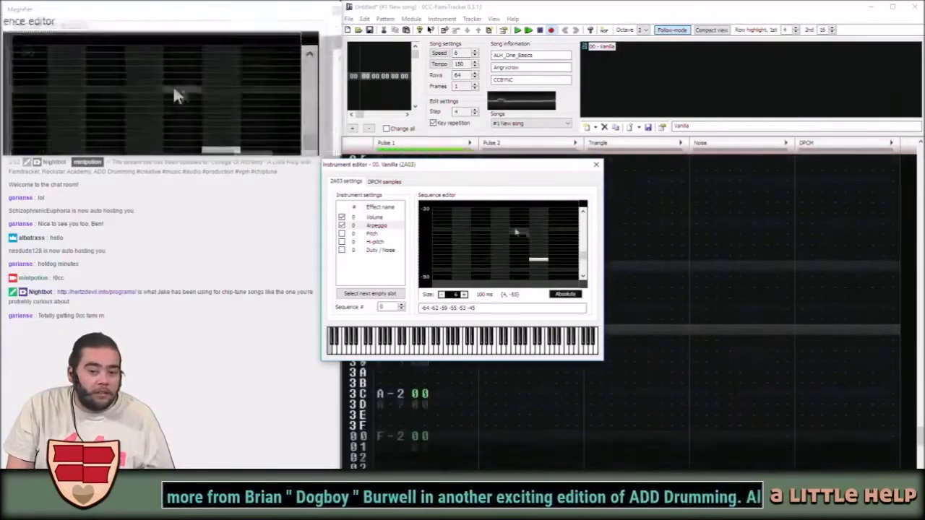
{"action": "scroll", "coordinate": [541, 236], "scroll_direction": "up", "scroll_amount": 5}
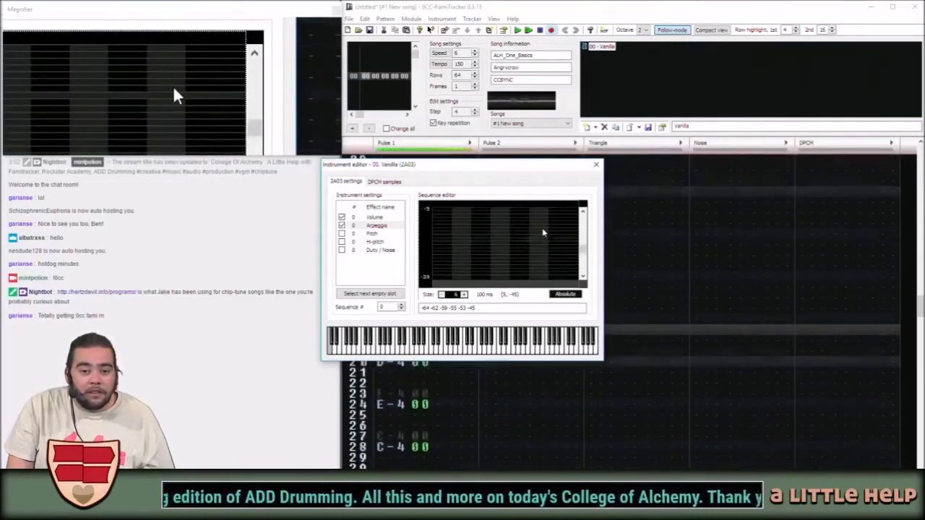
{"action": "scroll", "coordinate": [546, 220], "scroll_direction": "up", "scroll_amount": 2}
Set the last two arpeggio steps to 0.
{"action": "left_click", "coordinate": [547, 212]}
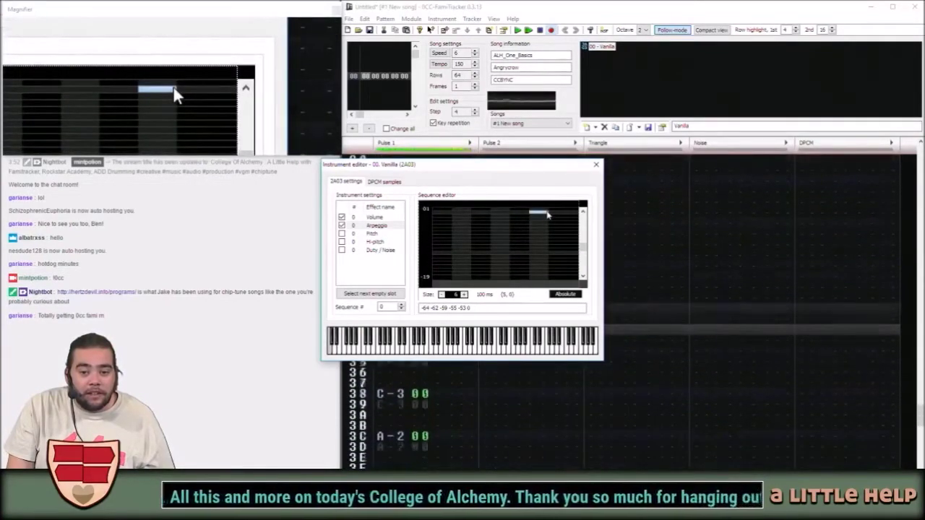
{"action": "left_click", "coordinate": [524, 223]}
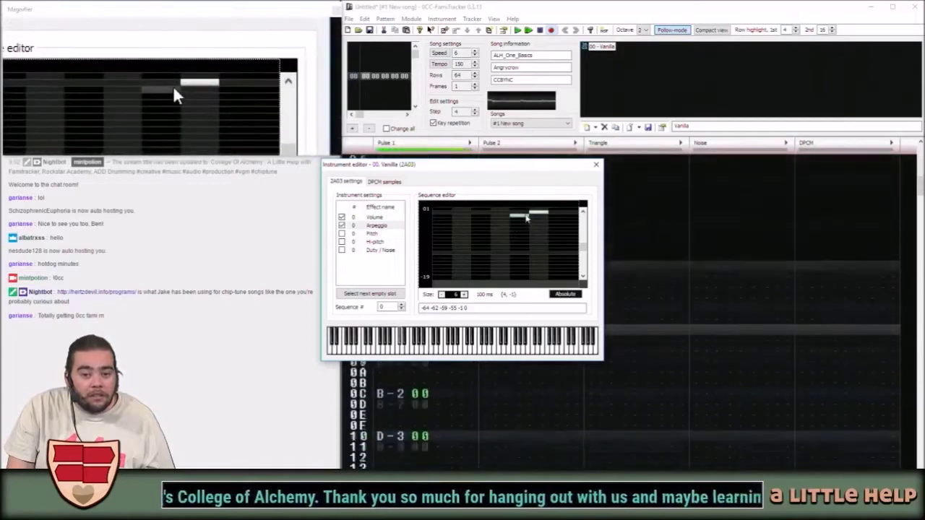
{"action": "left_click", "coordinate": [526, 219]}
{"action": "left_click", "coordinate": [523, 213]}
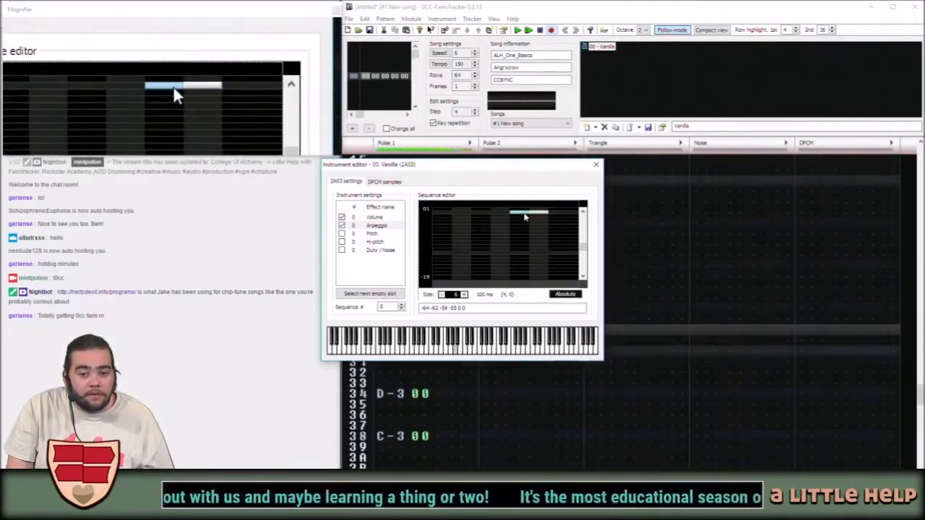
{"action": "scroll", "coordinate": [474, 250], "scroll_direction": "down", "scroll_amount": 7}
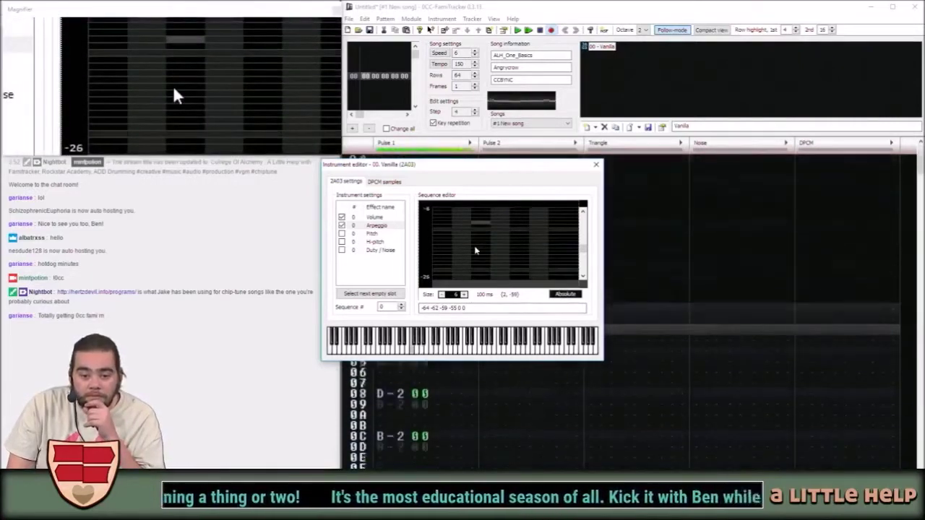
{"action": "scroll", "coordinate": [475, 250], "scroll_direction": "down", "scroll_amount": 2}
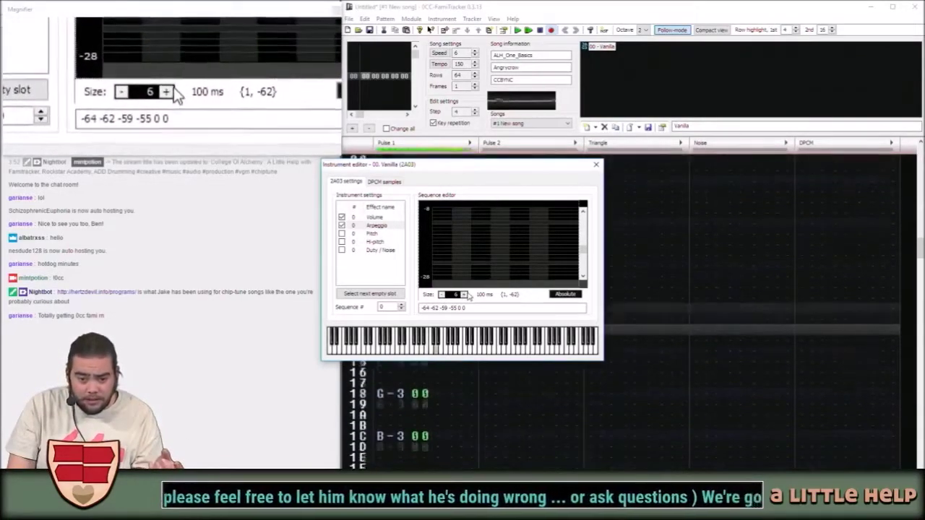
Clear the arpeggio sequence and rebuild it at 16 steps.
{"action": "left_click", "coordinate": [441, 295]}
{"action": "left_click", "coordinate": [441, 294]}
{"action": "left_click", "coordinate": [441, 295]}
{"action": "left_click", "coordinate": [441, 294]}
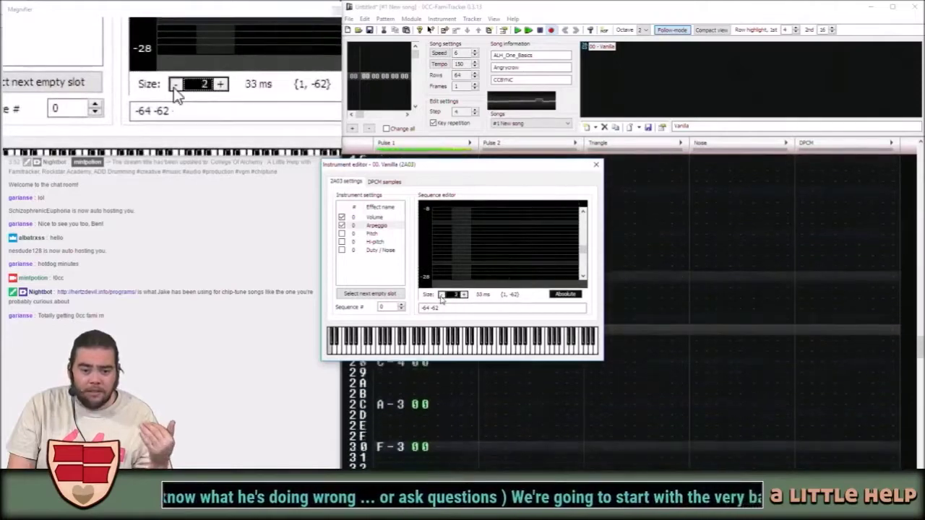
{"action": "left_click", "coordinate": [440, 295]}
{"action": "left_click", "coordinate": [441, 294]}
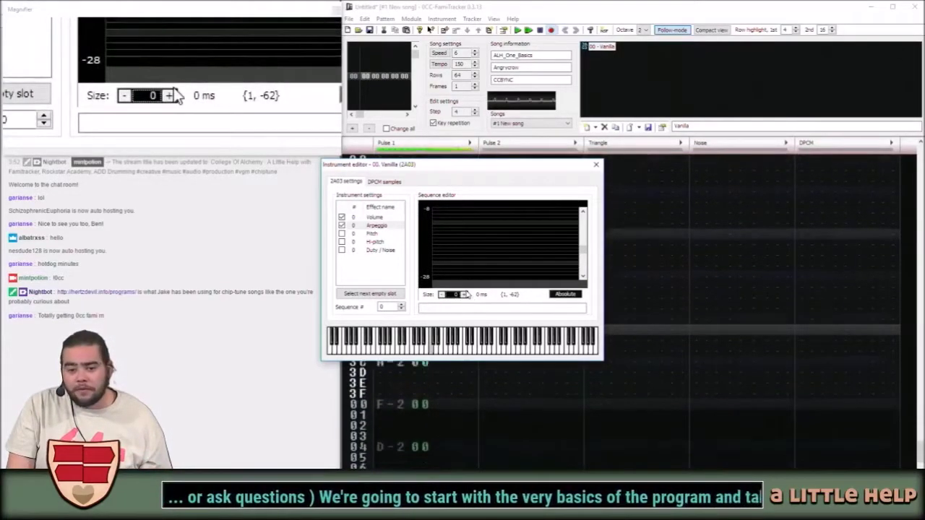
{"action": "left_click", "coordinate": [465, 295]}
{"action": "left_click", "coordinate": [466, 295]}
{"action": "left_click", "coordinate": [465, 294]}
{"action": "left_click", "coordinate": [465, 294]}
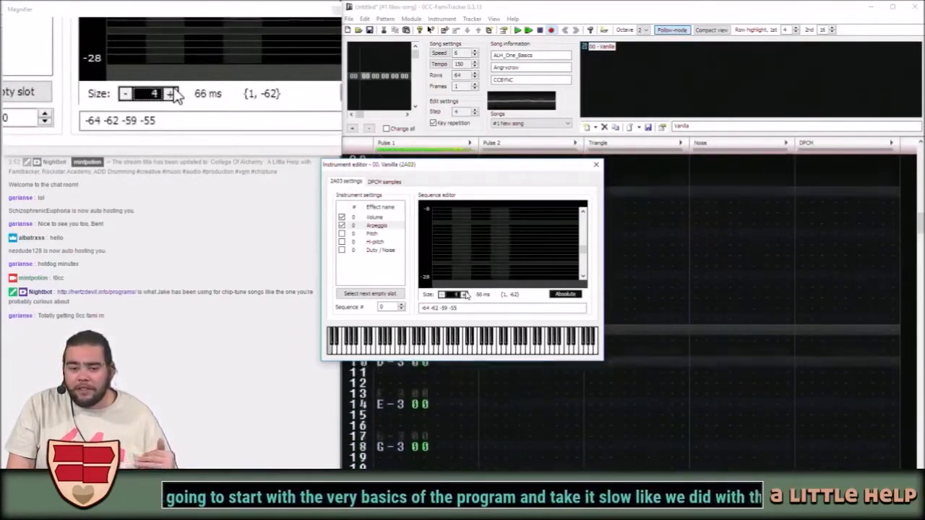
{"action": "left_click", "coordinate": [465, 294]}
{"action": "left_click", "coordinate": [465, 294]}
{"action": "left_click", "coordinate": [465, 295]}
{"action": "left_click", "coordinate": [465, 295]}
{"action": "left_click", "coordinate": [465, 295]}
{"action": "left_click", "coordinate": [465, 295]}
{"action": "left_click", "coordinate": [465, 295]}
{"action": "left_click", "coordinate": [465, 295]}
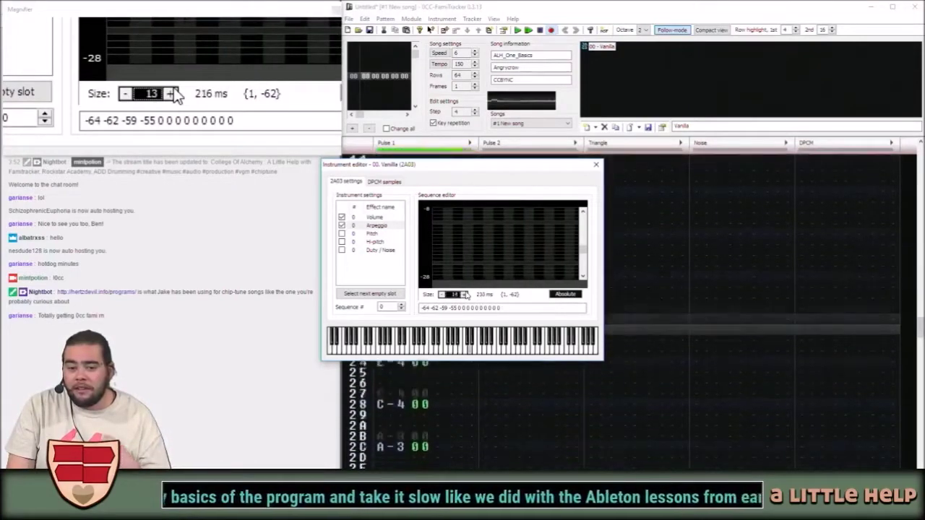
{"action": "left_click", "coordinate": [465, 295]}
{"action": "left_click", "coordinate": [465, 295]}
{"action": "left_click", "coordinate": [465, 295]}
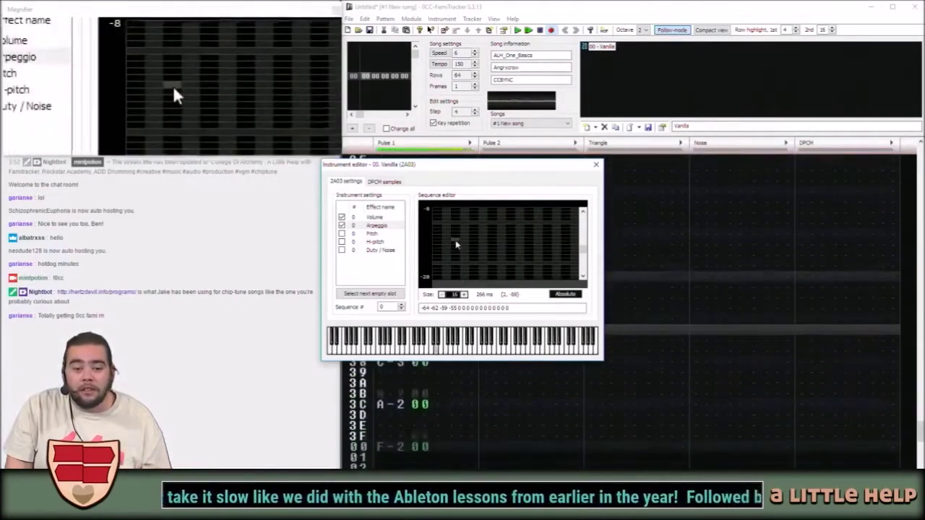
Draw the early arpeggio steps near 0 and the late steps at 5, then close the editor.
{"action": "scroll", "coordinate": [435, 252], "scroll_direction": "up", "scroll_amount": 3}
{"action": "scroll", "coordinate": [434, 257], "scroll_direction": "up", "scroll_amount": 2}
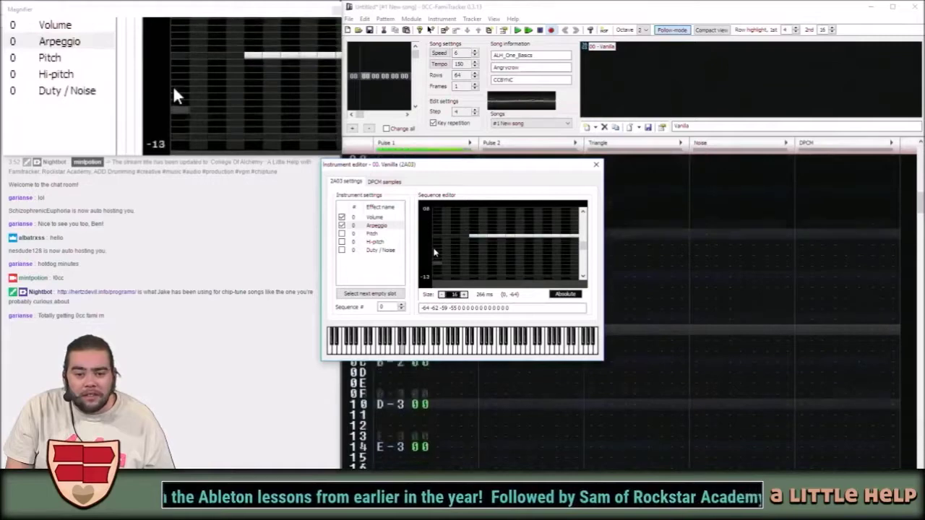
{"action": "left_click_drag", "start_coordinate": [459, 239], "coordinate": [438, 244]}
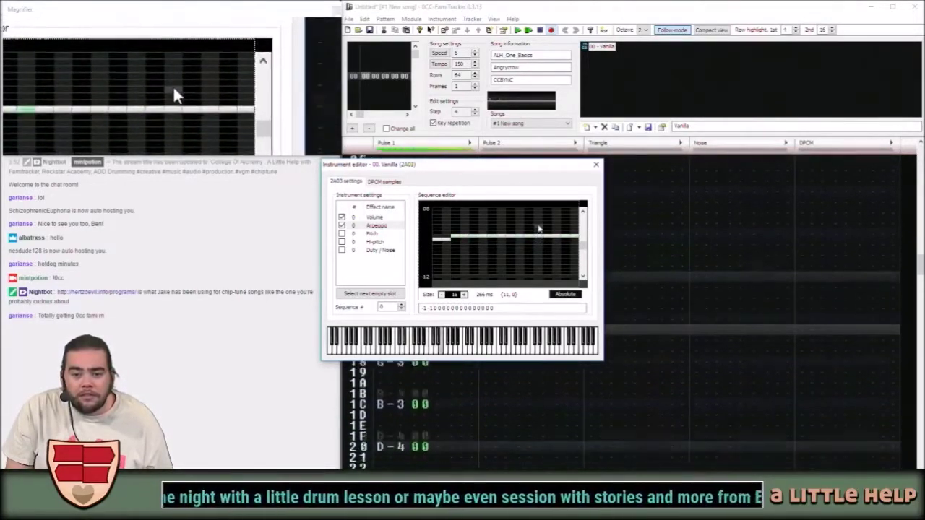
{"action": "left_click", "coordinate": [538, 220]}
{"action": "left_click", "coordinate": [571, 223]}
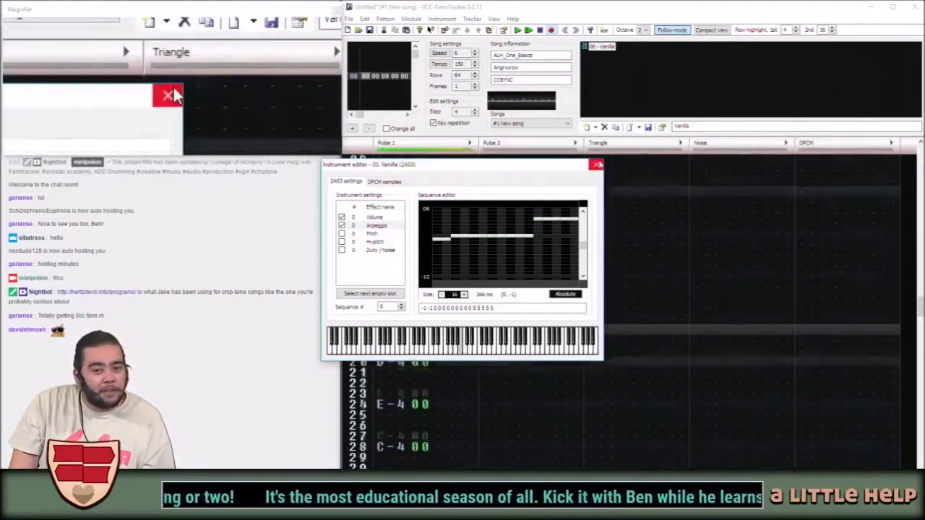
{"action": "left_click", "coordinate": [596, 164]}
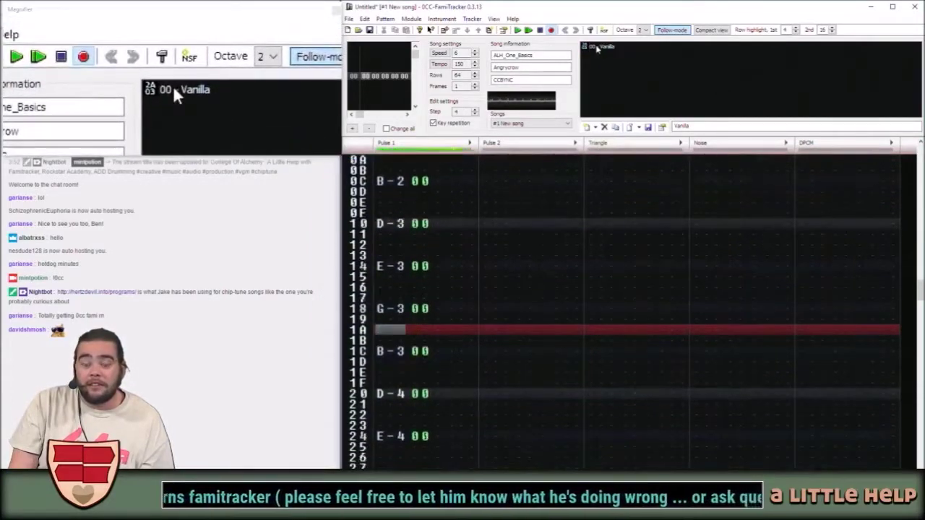
{"action": "left_click", "coordinate": [604, 48]}
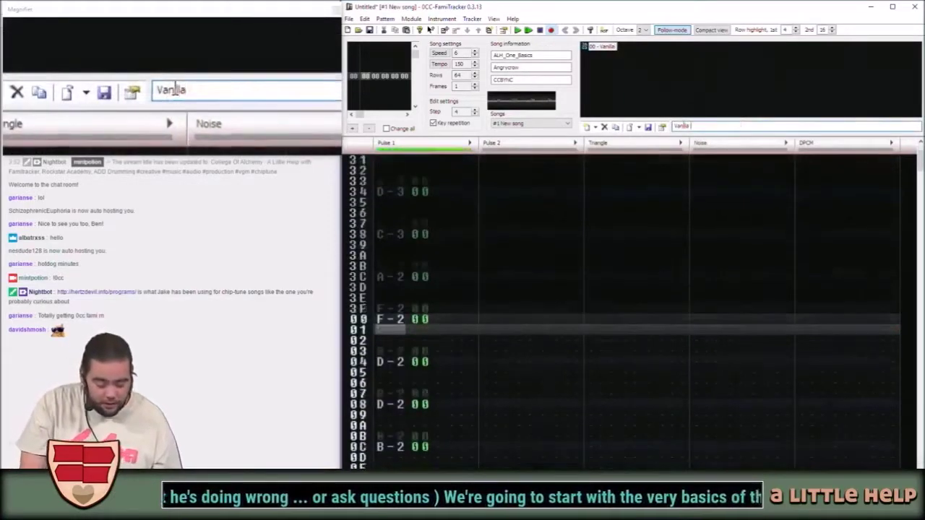
Append 'Donut' to the instrument name so it reads Vanilla Donut.
{"action": "type", "text": "Do"}
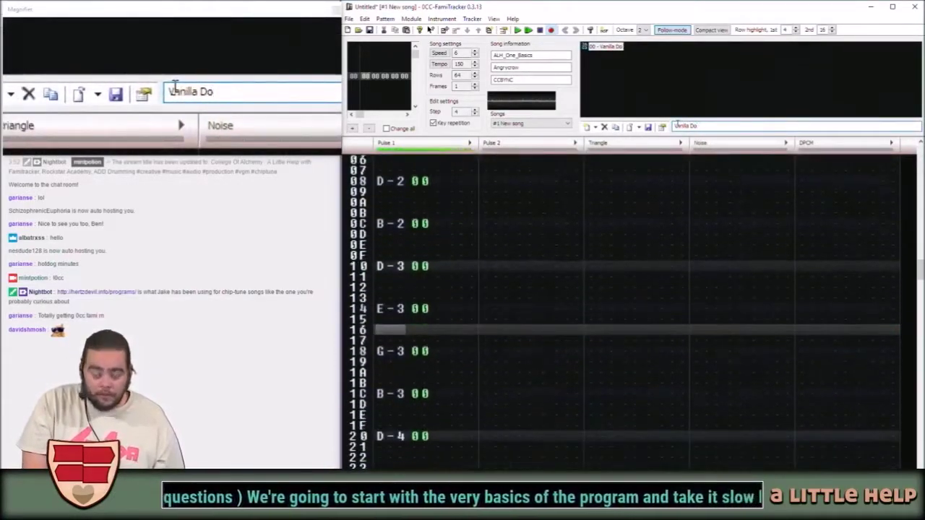
{"action": "type", "text": "nut"}
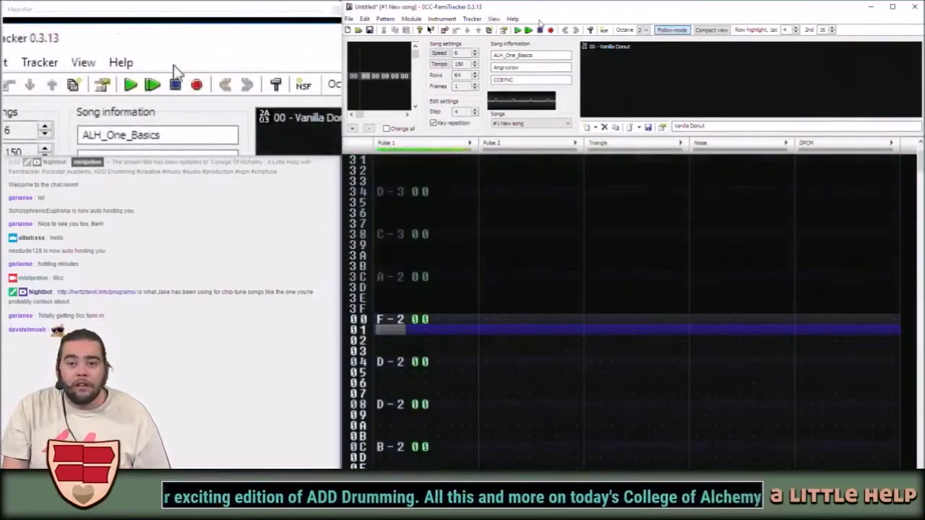
Move the edit cursor through Pulse 2, Triangle and Noise, previewing a Triangle note.
{"action": "left_click", "coordinate": [485, 187]}
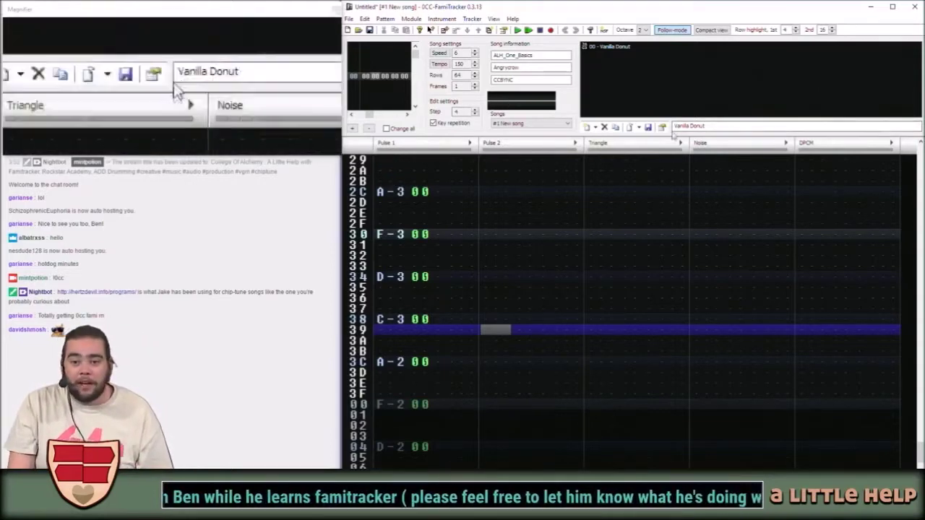
{"action": "left_click", "coordinate": [611, 187]}
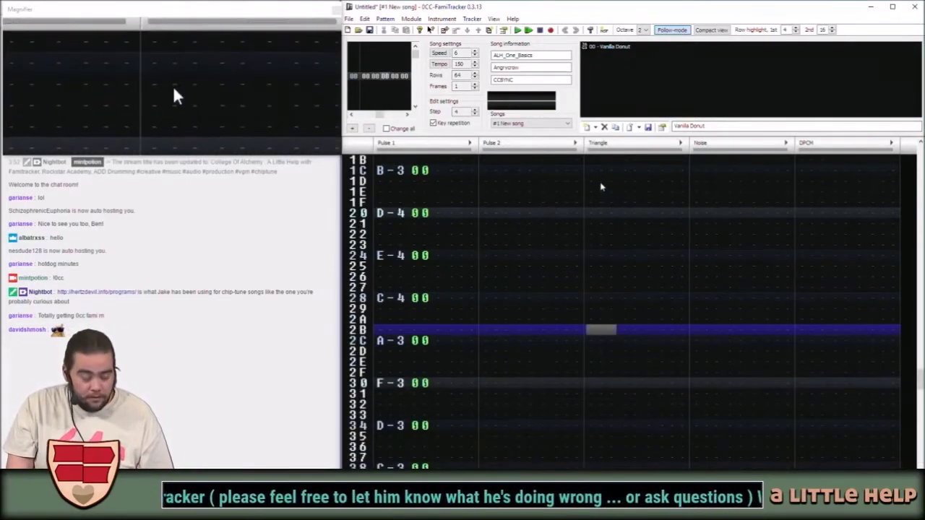
{"action": "key", "text": "z"}
{"action": "key", "text": "z"}
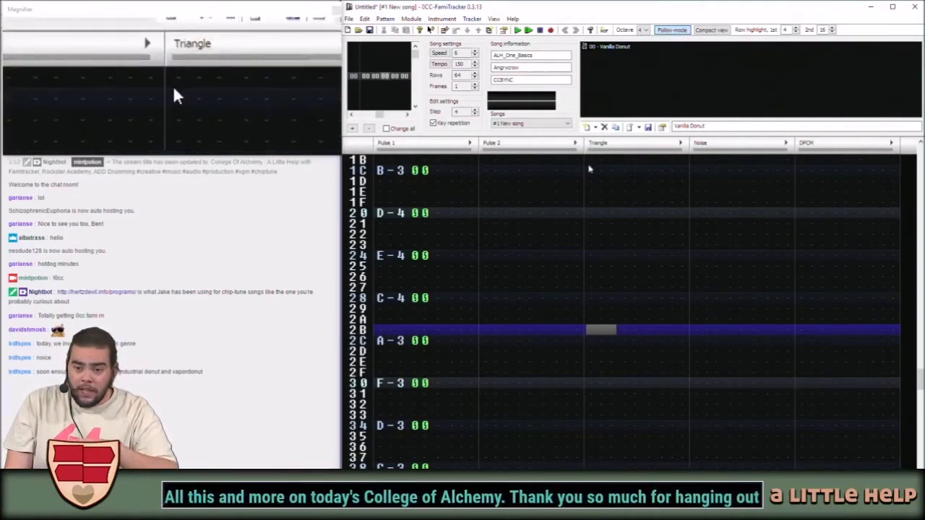
{"action": "left_click", "coordinate": [700, 181]}
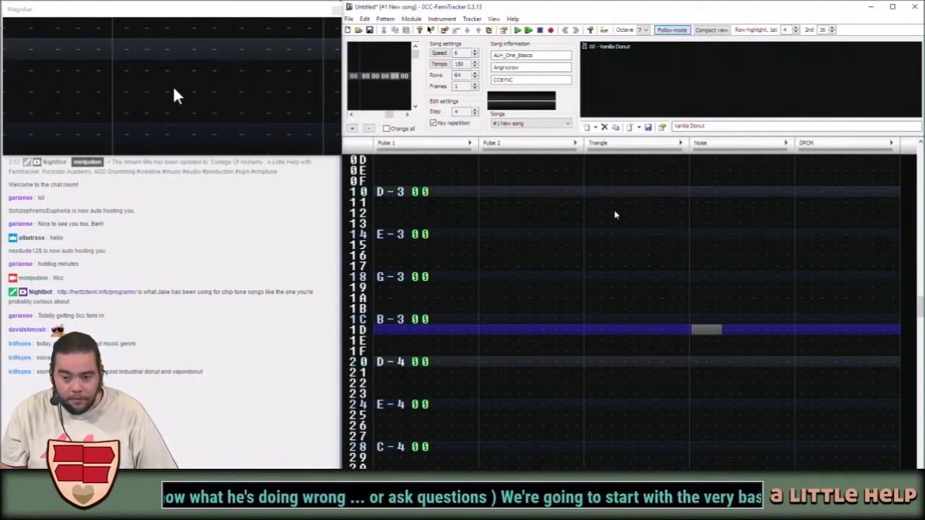
{"action": "scroll", "coordinate": [705, 212], "scroll_direction": "up", "scroll_amount": 3}
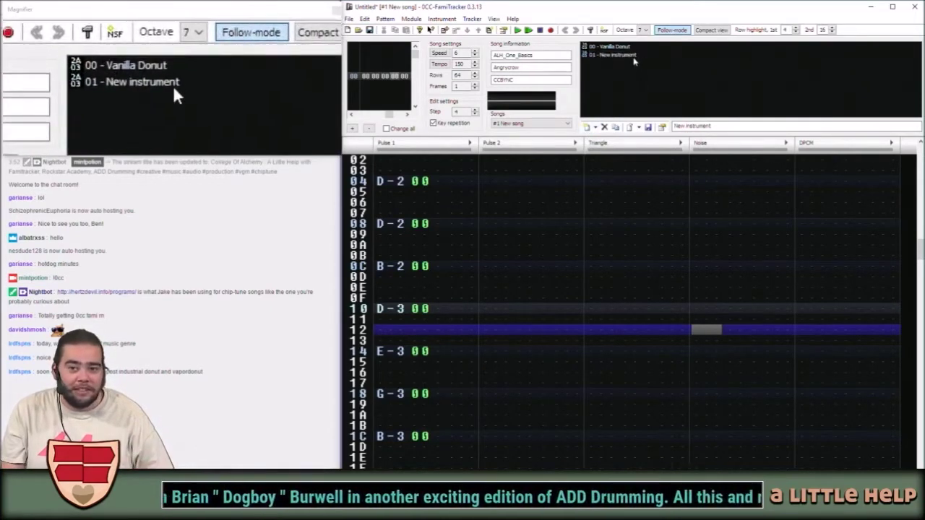
Rename instrument 01 to Regular and preview a note on the Noise channel.
{"action": "left_click", "coordinate": [727, 126]}
{"action": "left_click_drag", "start_coordinate": [728, 126], "coordinate": [527, 119]}
{"action": "type", "text": "Regular"}
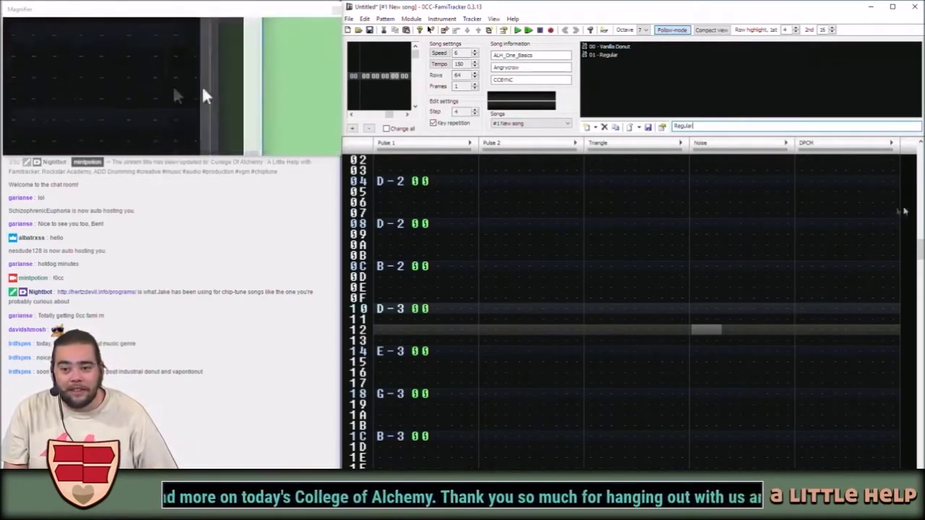
{"action": "left_click", "coordinate": [708, 215]}
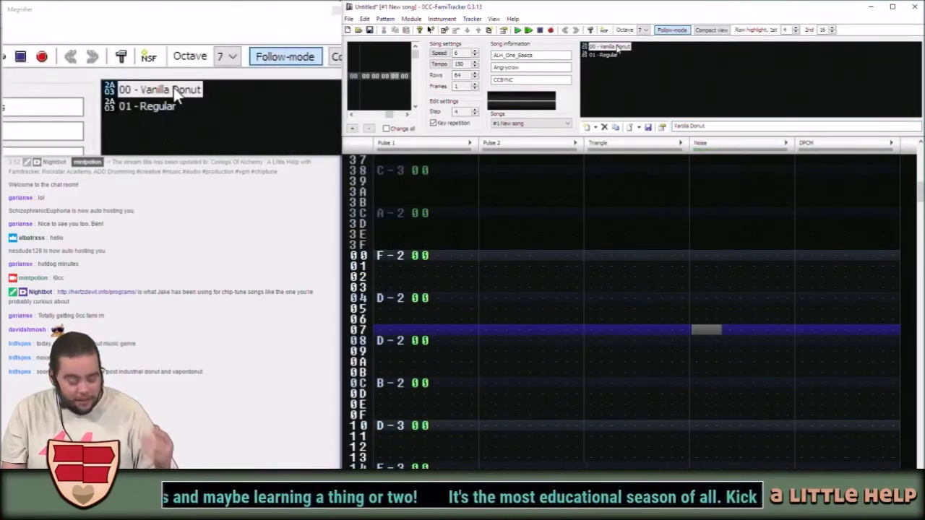
{"action": "key", "text": "z"}
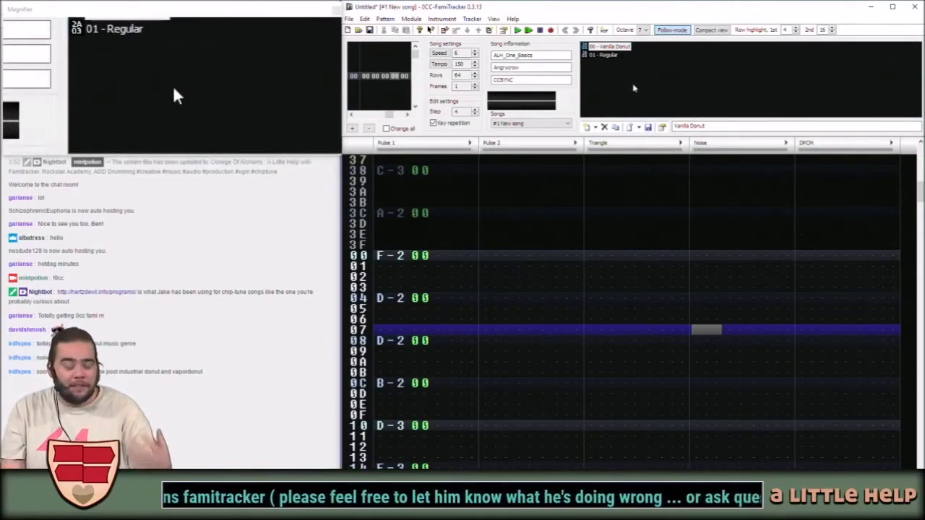
Lower Vanilla Donut's final volume step to 1 and close the instrument editor.
{"action": "double_click", "coordinate": [618, 49]}
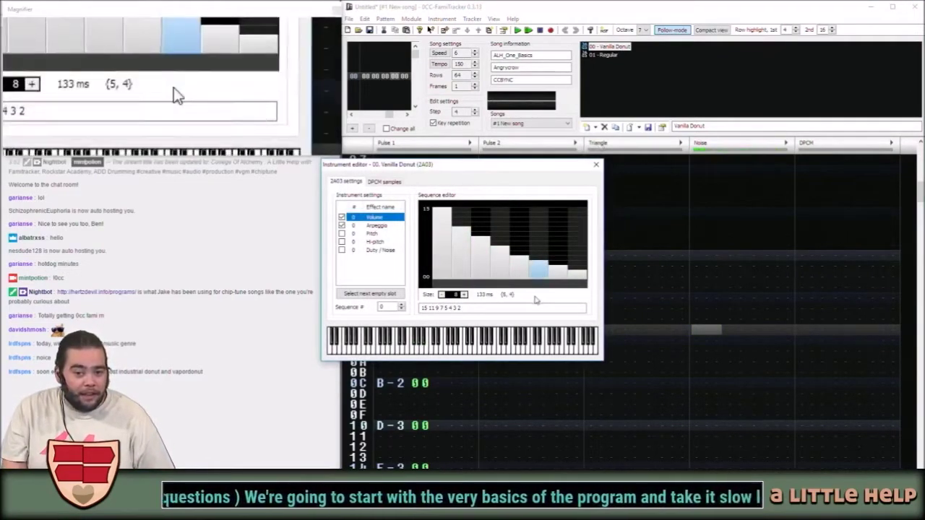
{"action": "left_click", "coordinate": [576, 281]}
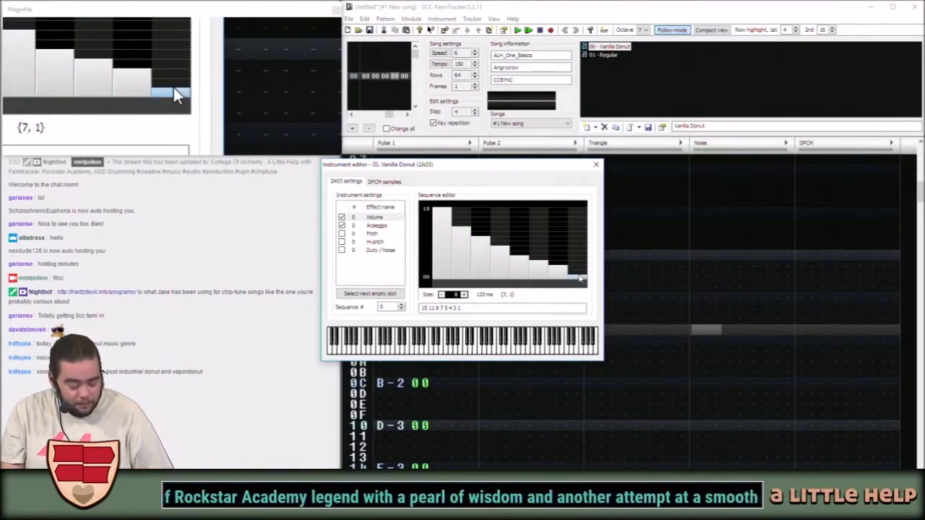
{"action": "left_click", "coordinate": [596, 165]}
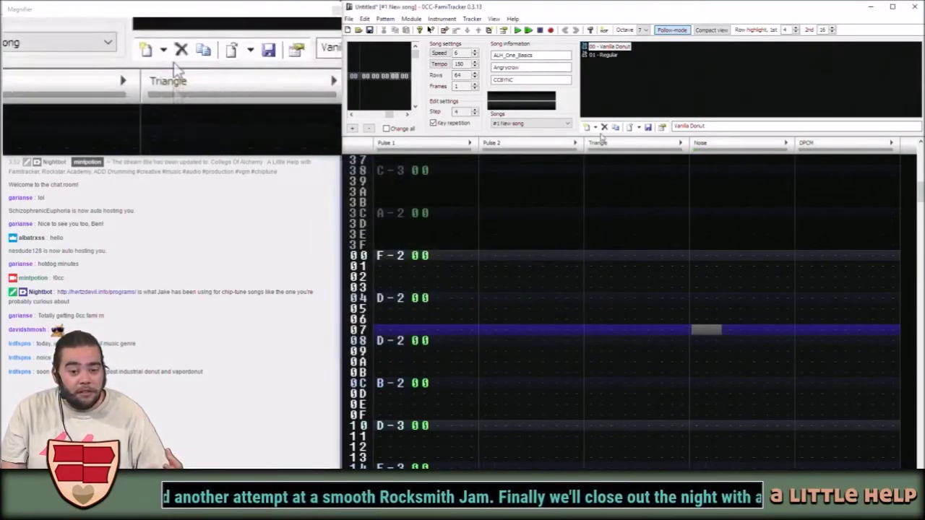
Place the cursor on row 01 of the Pulse 1 note column.
{"action": "left_click", "coordinate": [379, 273]}
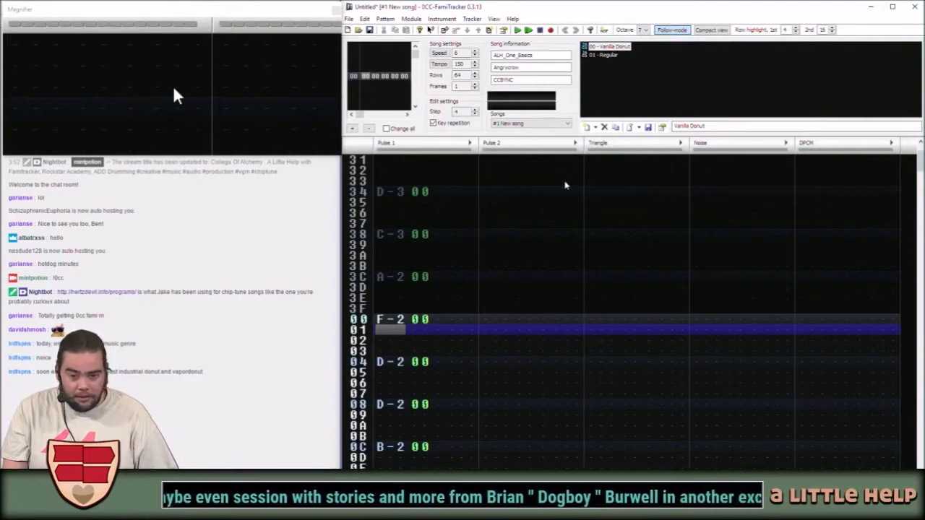
{"action": "key", "text": "Tab"}
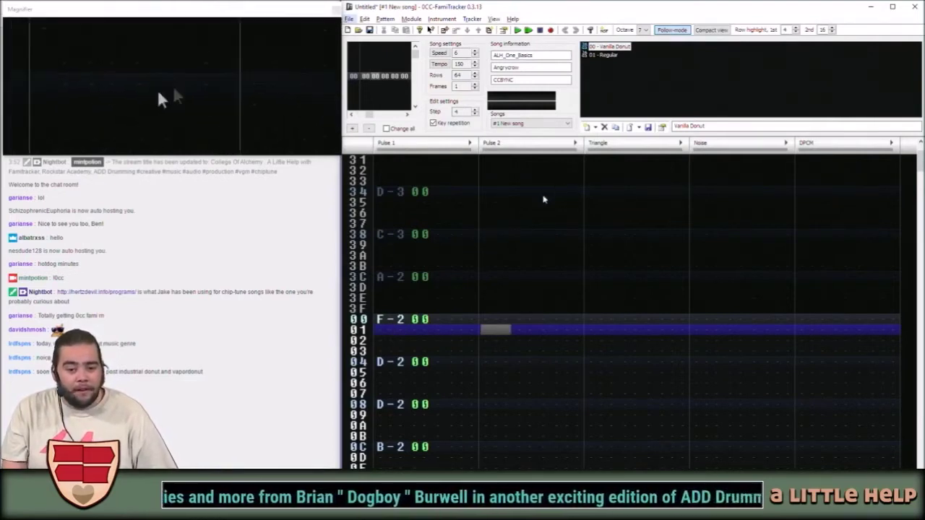
{"action": "key", "text": "shift+Tab"}
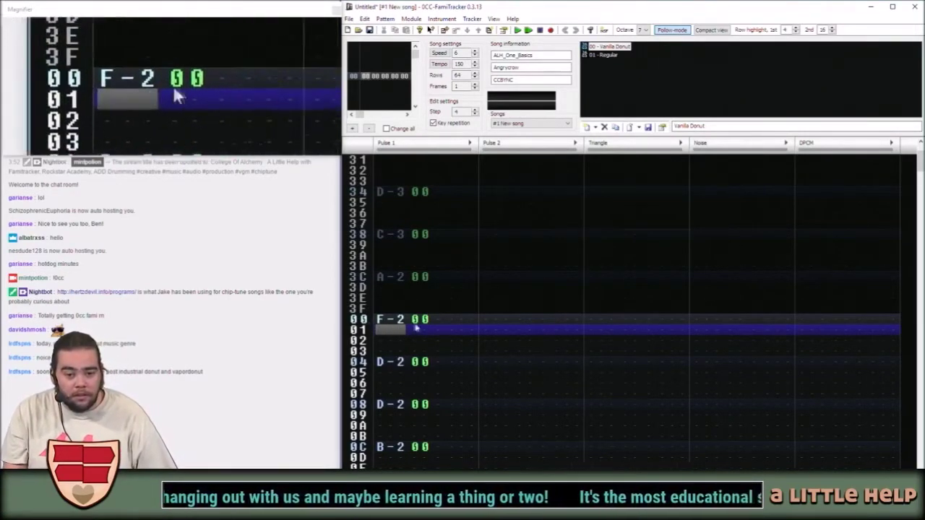
{"action": "key", "text": "Up"}
{"action": "key", "text": "Right"}
{"action": "key", "text": "Down"}
{"action": "key", "text": "Left"}
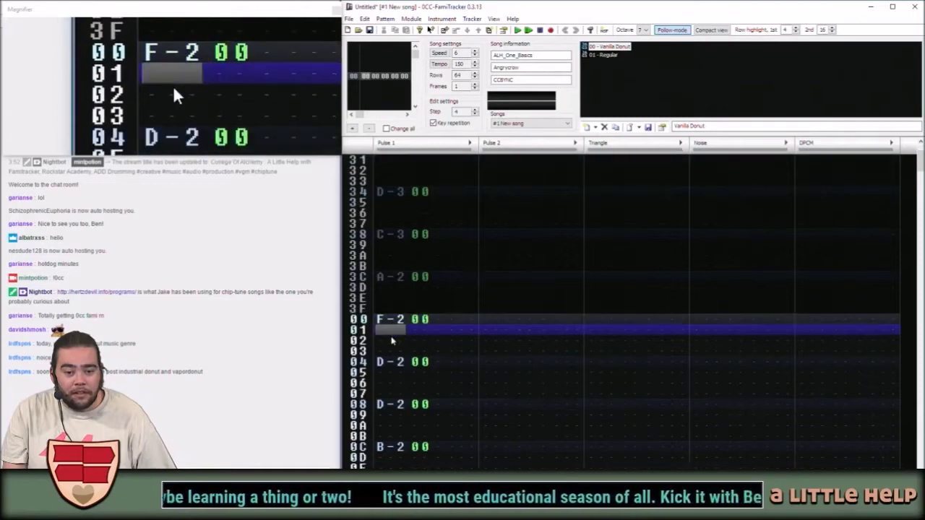
Enter release marks on rows 01, 05, 09, 0D, 21, 25, 29 and 2D, then leave edit mode.
{"action": "key", "text": "space"}
{"action": "key", "text": "1"}
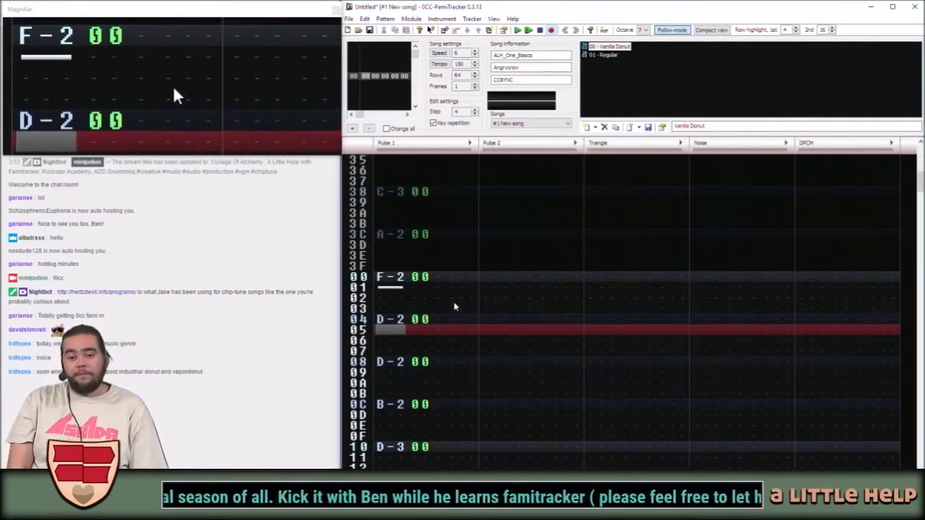
{"action": "key", "text": "1"}
{"action": "key", "text": "1"}
{"action": "key", "text": "1"}
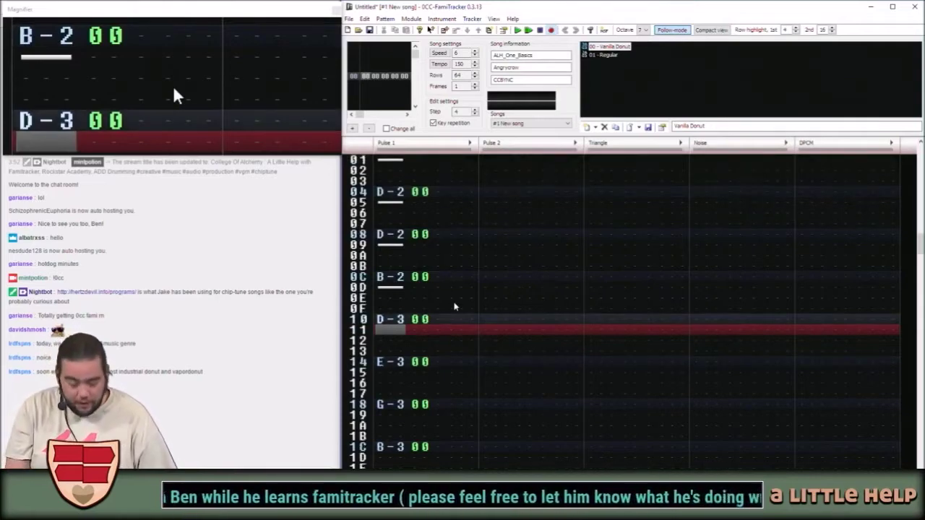
{"action": "key", "text": "Page_Down"}
{"action": "key", "text": "Page_Down"}
{"action": "key", "text": "Page_Down"}
{"action": "key", "text": "Page_Down"}
{"action": "key", "text": "1"}
{"action": "key", "text": "1"}
{"action": "key", "text": "1"}
{"action": "key", "text": "1"}
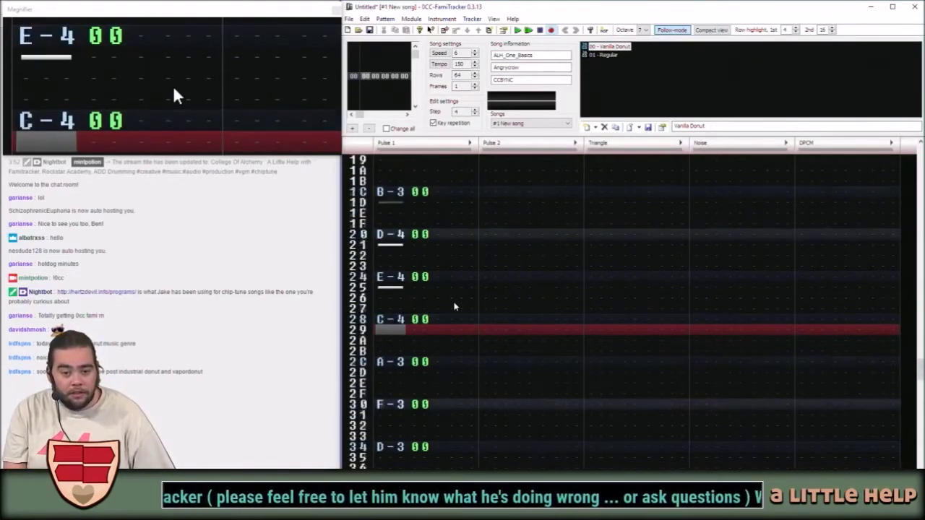
{"action": "key", "text": "Page_Down"}
{"action": "key", "text": "Page_Down"}
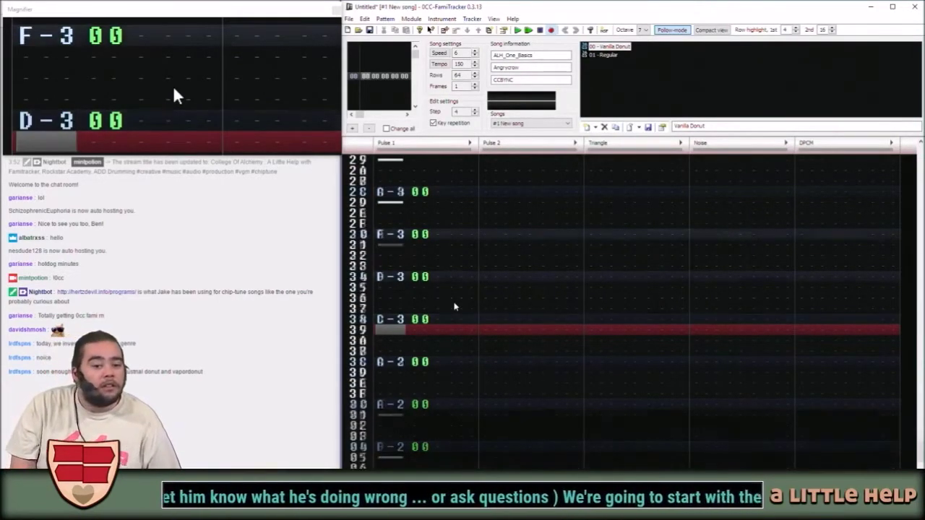
{"action": "key", "text": "Page_Down"}
{"action": "key", "text": "Page_Down"}
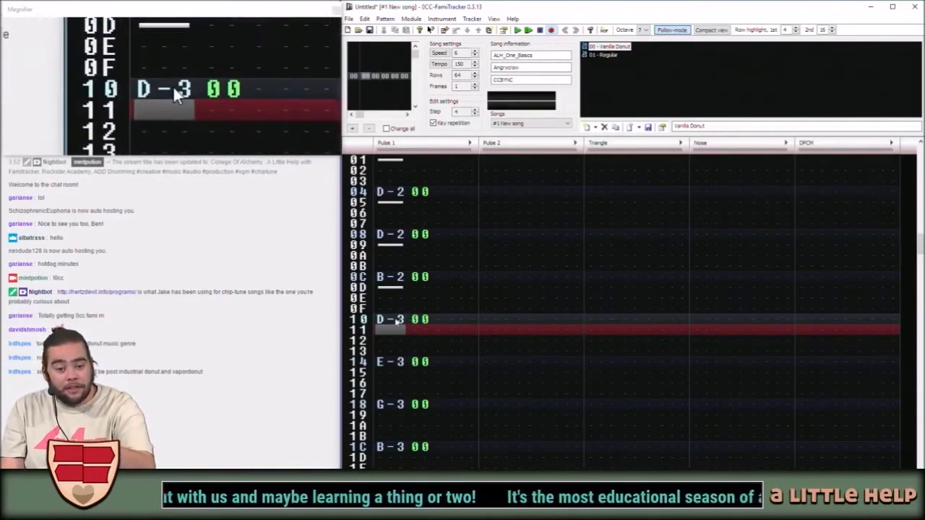
{"action": "key", "text": "space"}
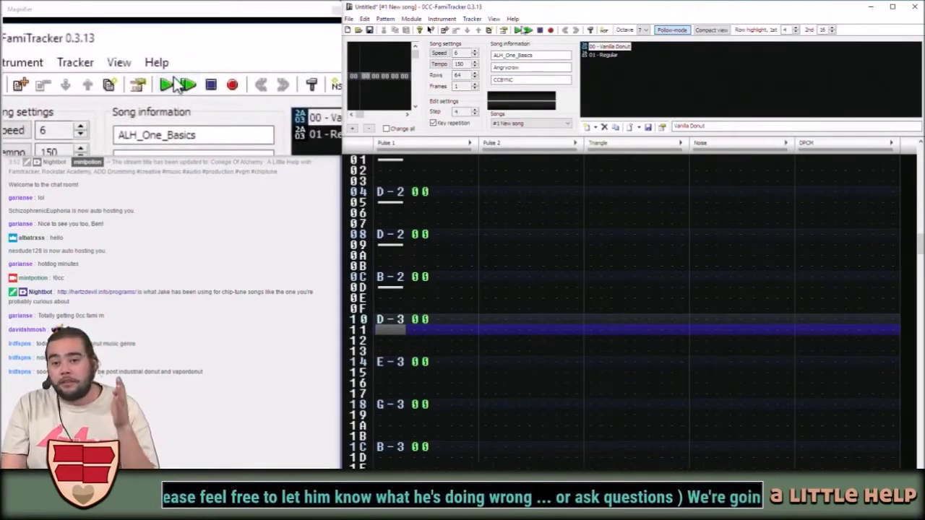
Play the pattern to hear the release marks, then stop playback.
{"action": "left_click", "coordinate": [519, 31]}
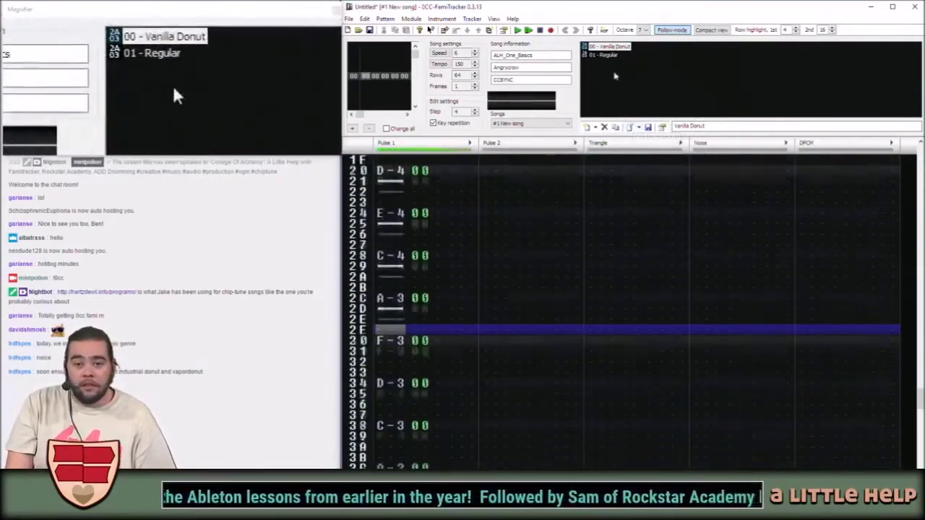
{"action": "left_click", "coordinate": [539, 31]}
{"action": "scroll", "coordinate": [639, 341], "scroll_direction": "down", "scroll_amount": 7}
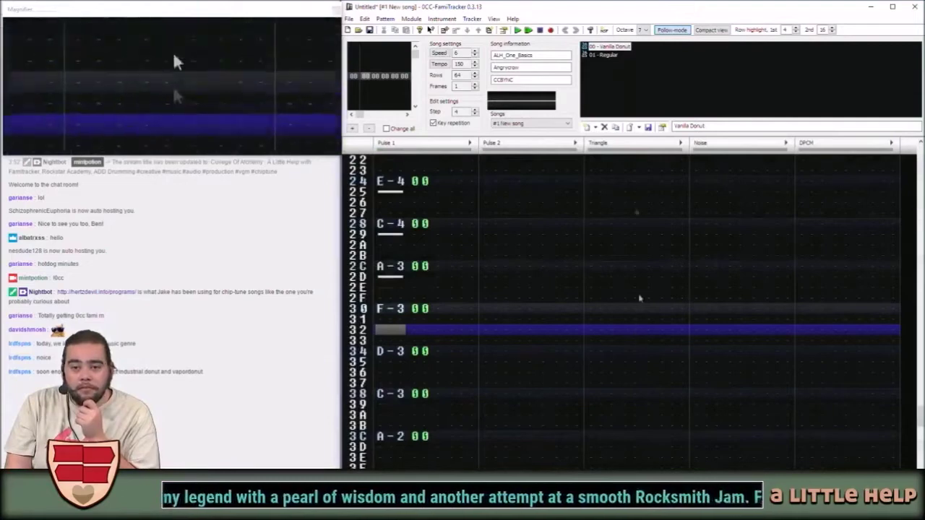
Select '01 - Regular' as the current instrument and go to row 00 of the Triangle channel.
{"action": "left_click", "coordinate": [614, 56]}
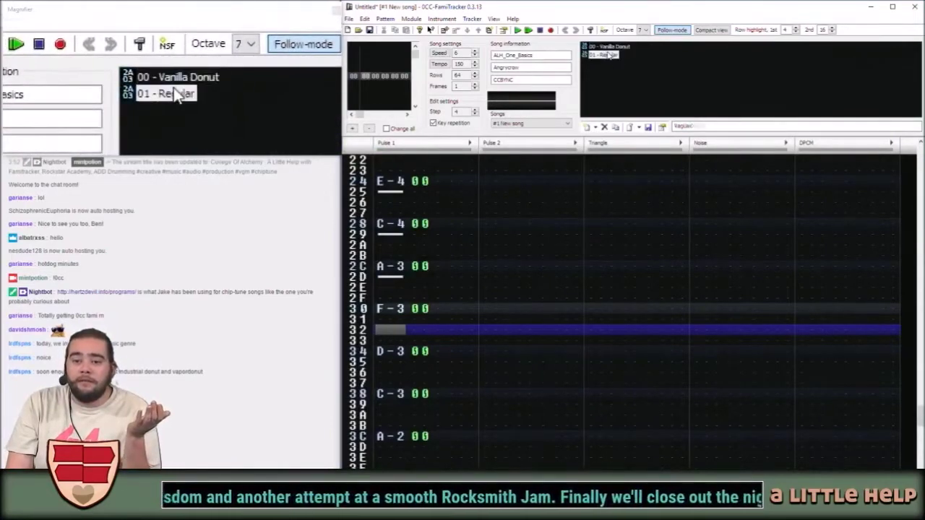
{"action": "scroll", "coordinate": [643, 257], "scroll_direction": "up", "scroll_amount": 6}
{"action": "scroll", "coordinate": [643, 256], "scroll_direction": "down", "scroll_amount": 9}
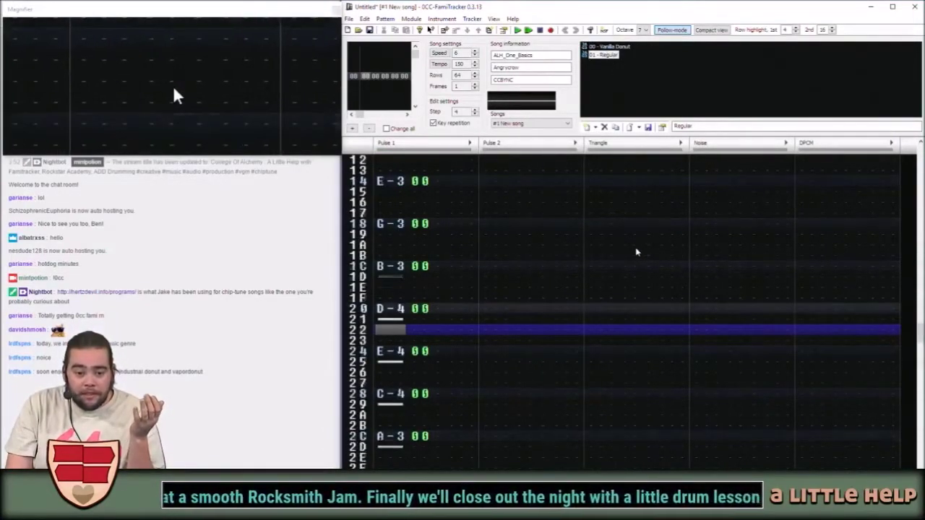
{"action": "scroll", "coordinate": [632, 255], "scroll_direction": "down", "scroll_amount": 1}
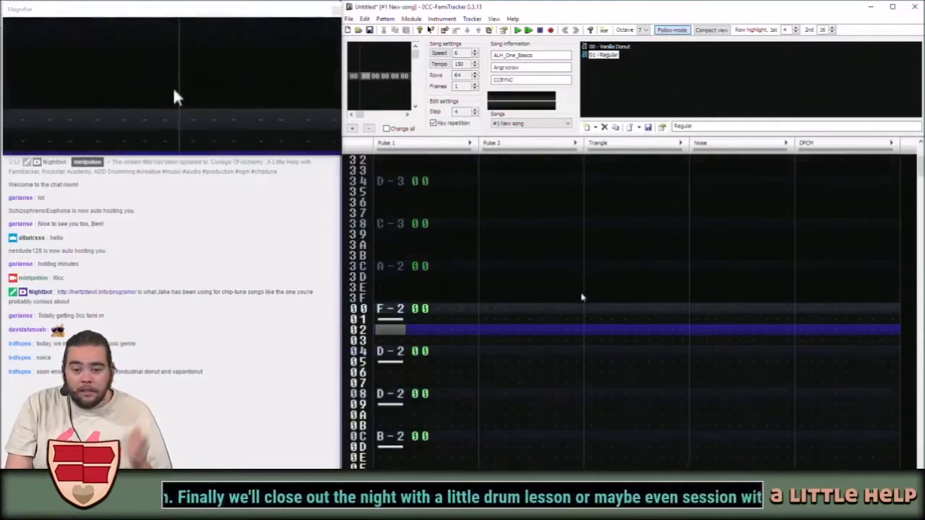
{"action": "left_click", "coordinate": [594, 313]}
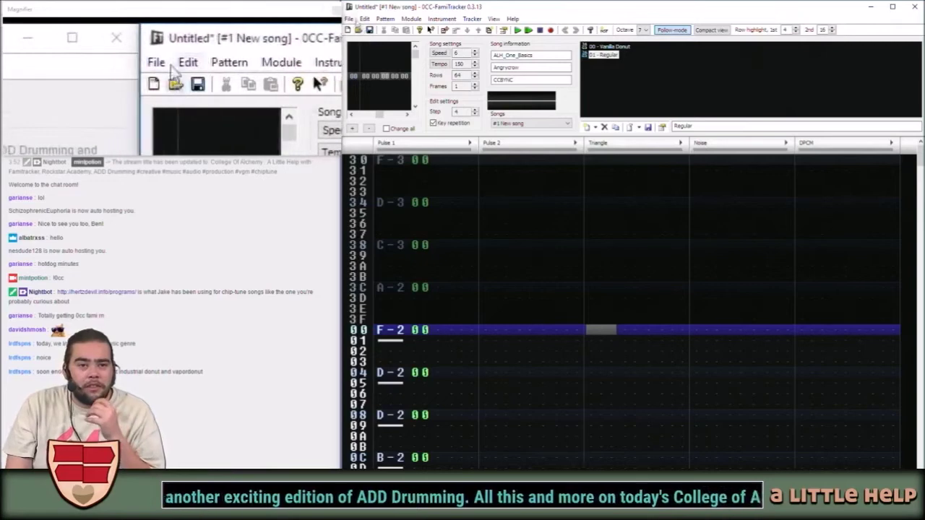
Look through the File, Module and Edit menus, then choose octave 2 and refocus row 00.
{"action": "left_click", "coordinate": [349, 18]}
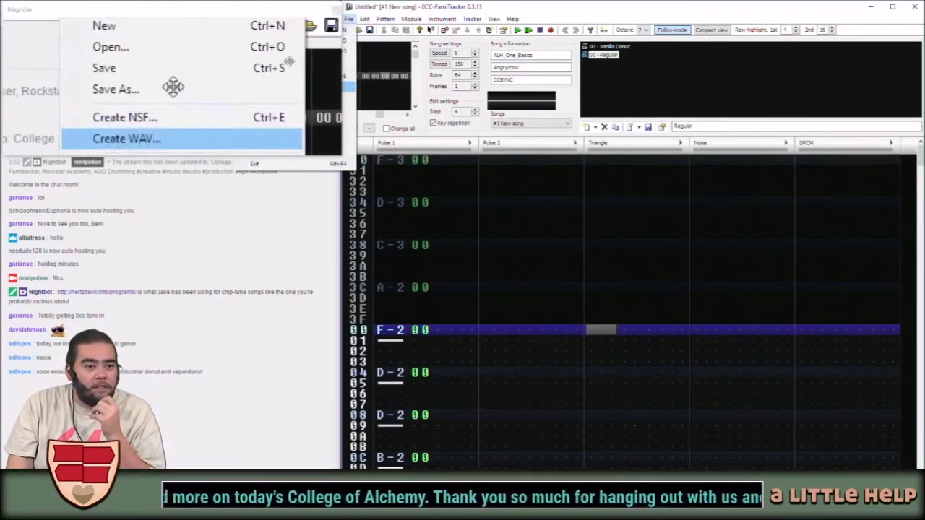
{"action": "mouse_move", "coordinate": [411, 18]}
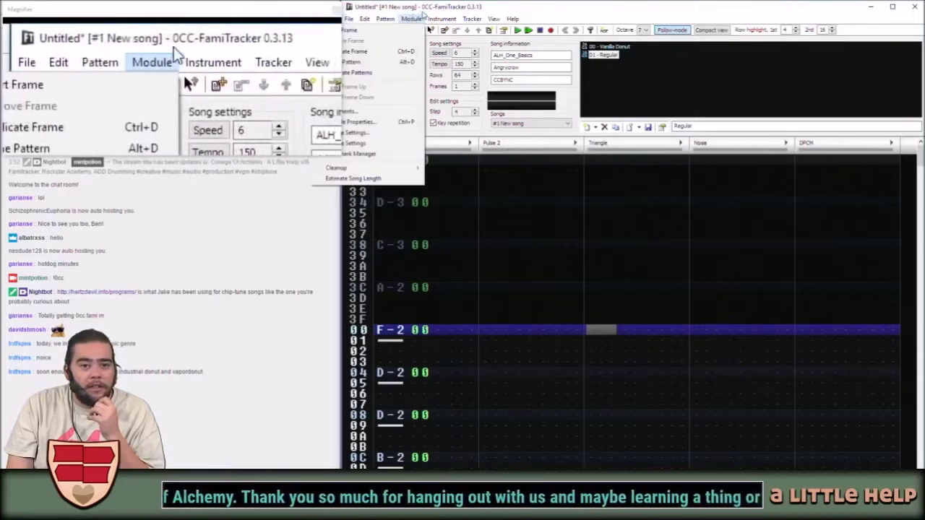
{"action": "mouse_move", "coordinate": [349, 18]}
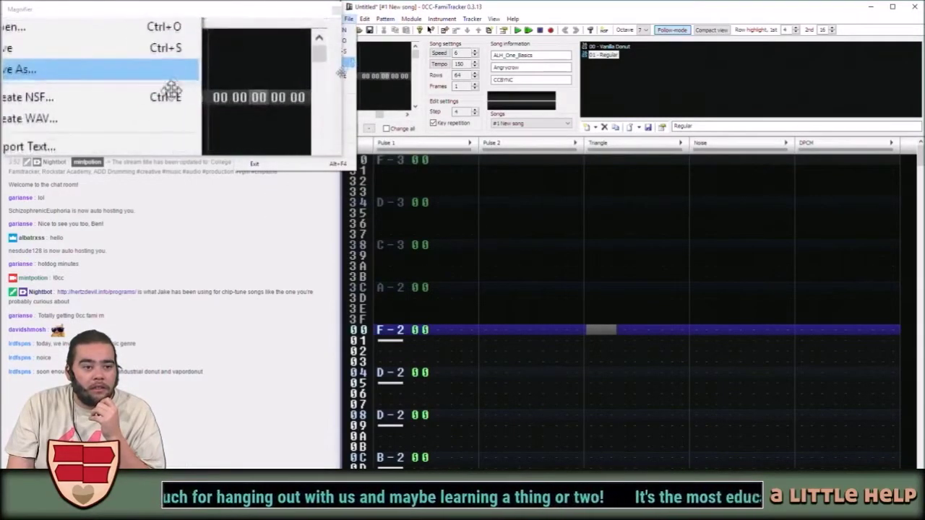
{"action": "mouse_move", "coordinate": [376, 22]}
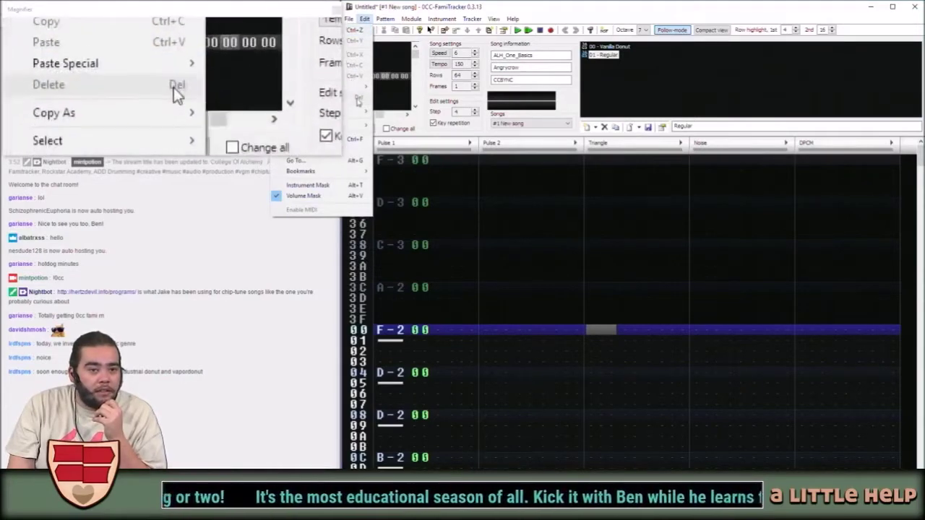
{"action": "mouse_move", "coordinate": [357, 172]}
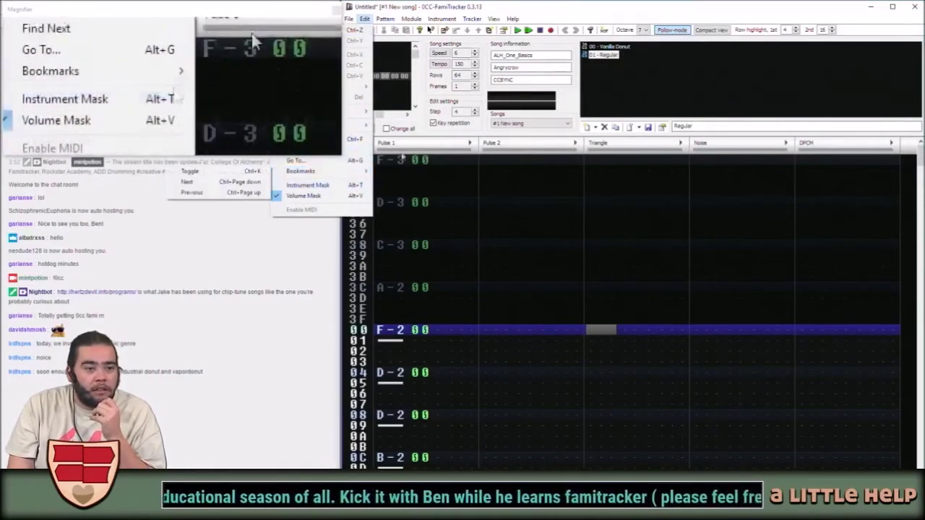
{"action": "left_click", "coordinate": [648, 42]}
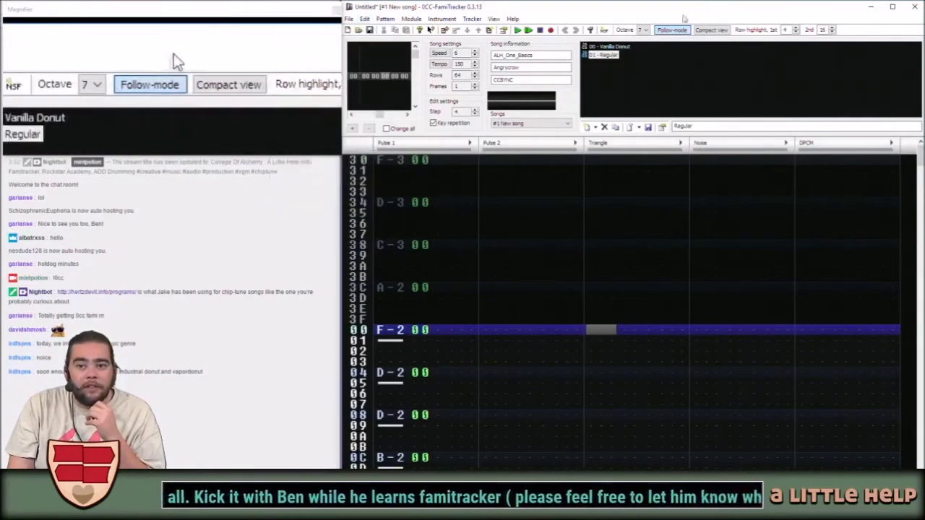
{"action": "left_click", "coordinate": [645, 31]}
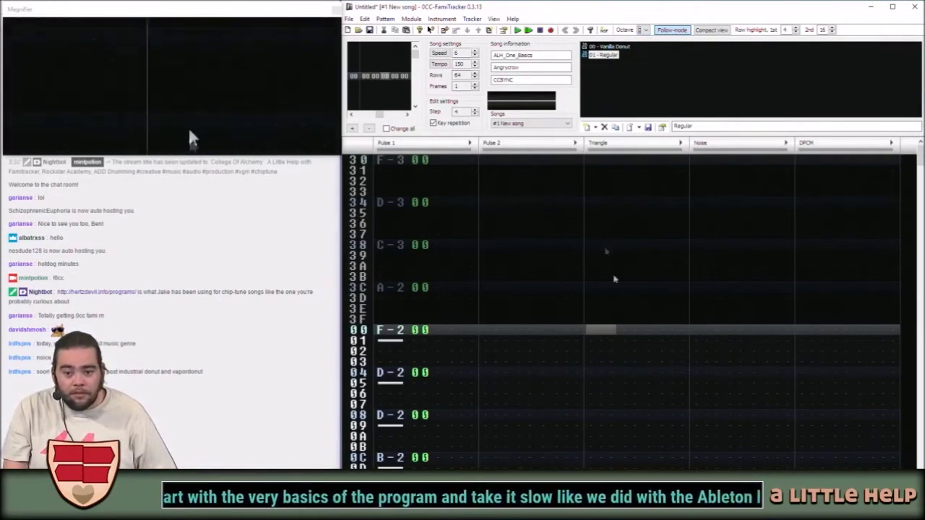
{"action": "left_click", "coordinate": [601, 332]}
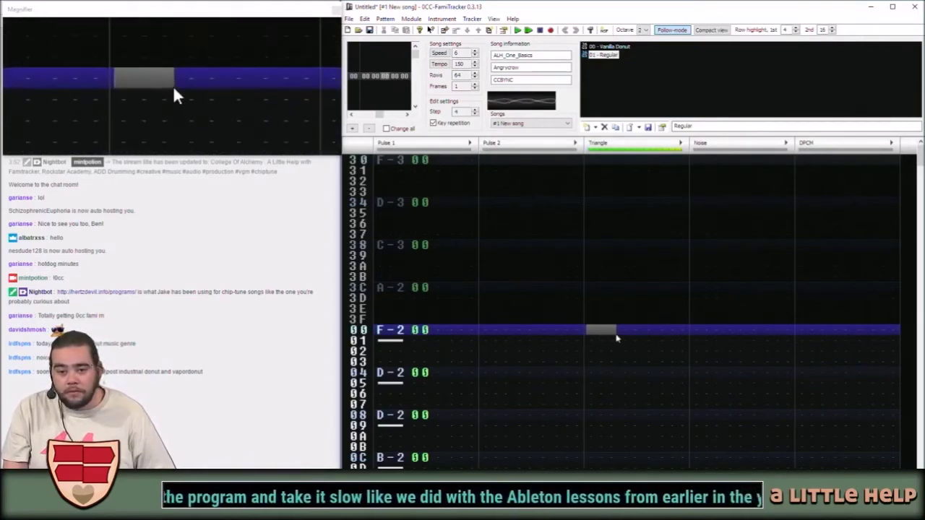
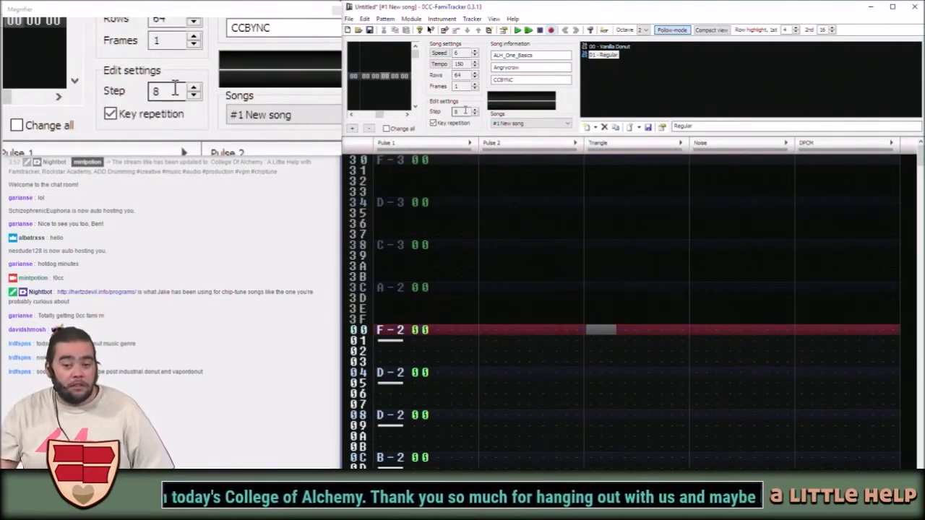
Enter the triangle bass D-2, D-2, G-2, A-2, C-3, C-3, E-3, C-3 every eighth row.
{"action": "key", "text": "x"}
{"action": "key", "text": "x"}
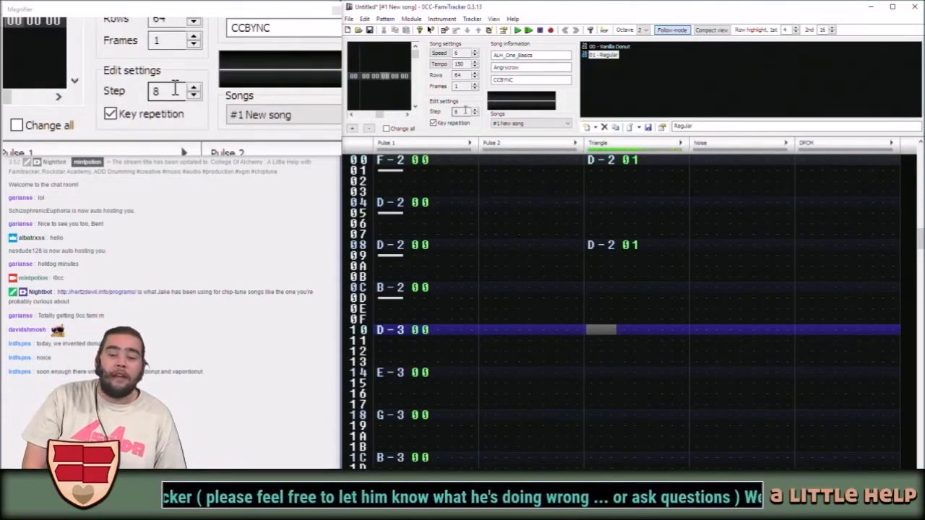
{"action": "key", "text": "b"}
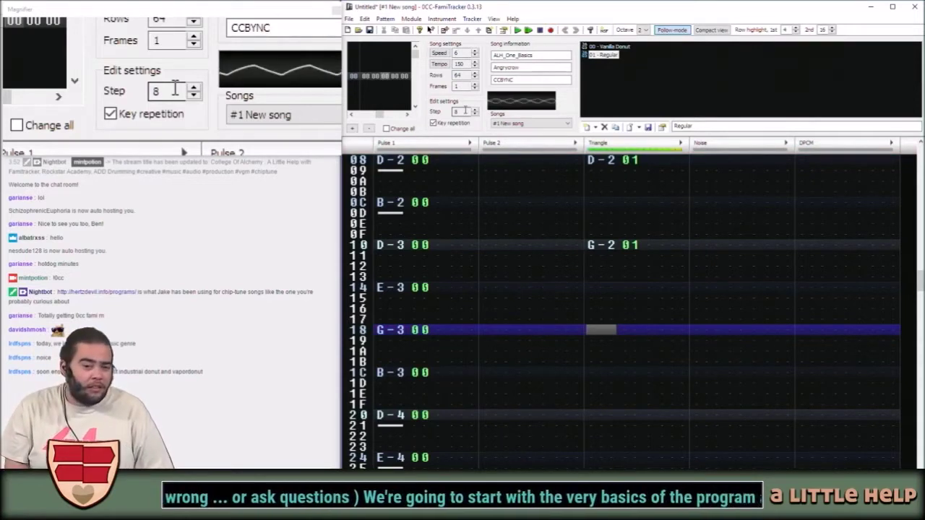
{"action": "key", "text": "n"}
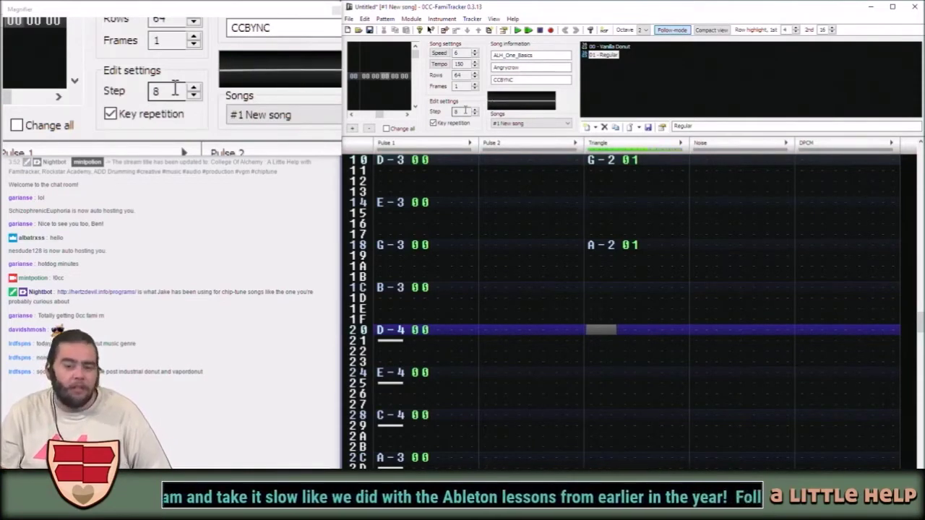
{"action": "key", "text": "q"}
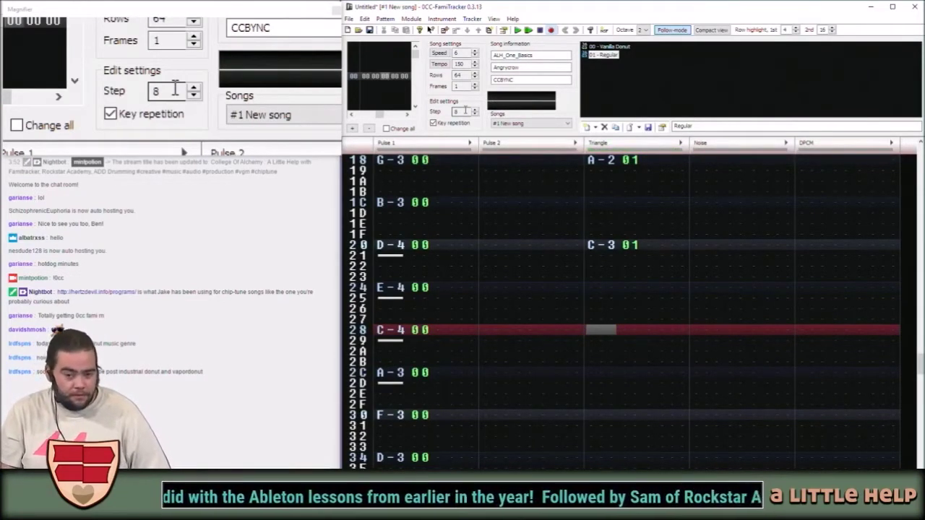
{"action": "key", "text": "q"}
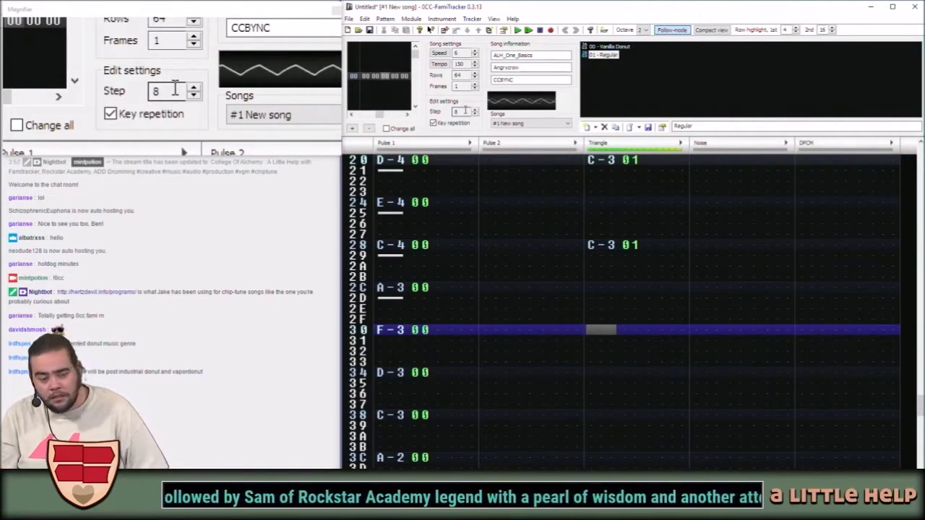
{"action": "key", "text": "e"}
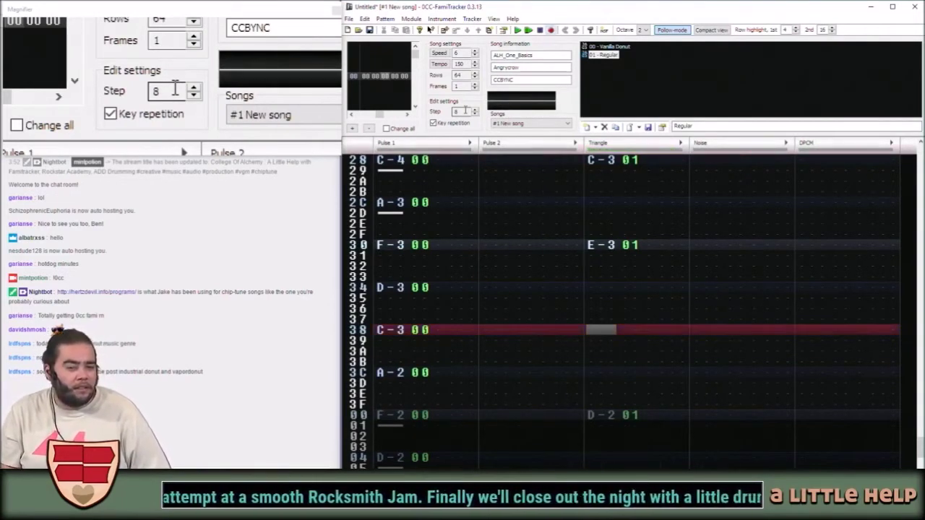
{"action": "key", "text": "q"}
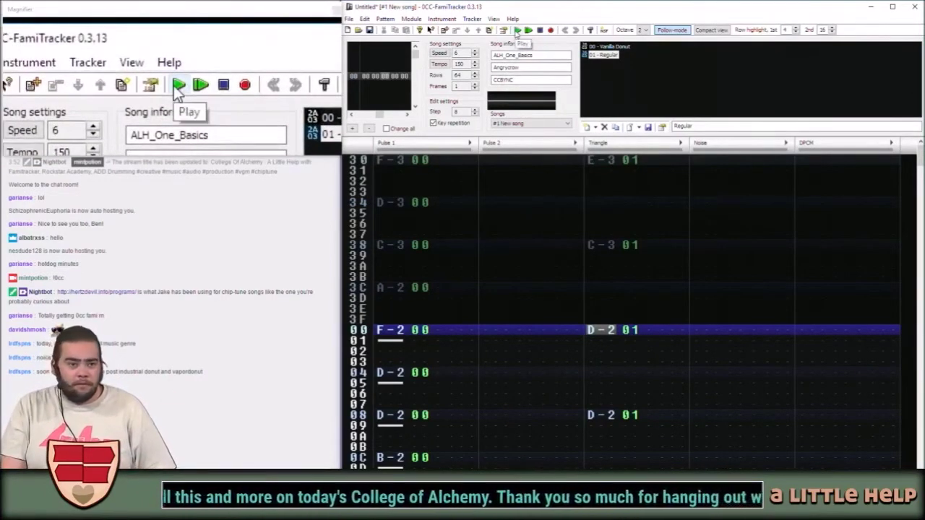
Start playback from the toolbar to hear the triangle bass with Pulse 1.
{"action": "left_click", "coordinate": [517, 31]}
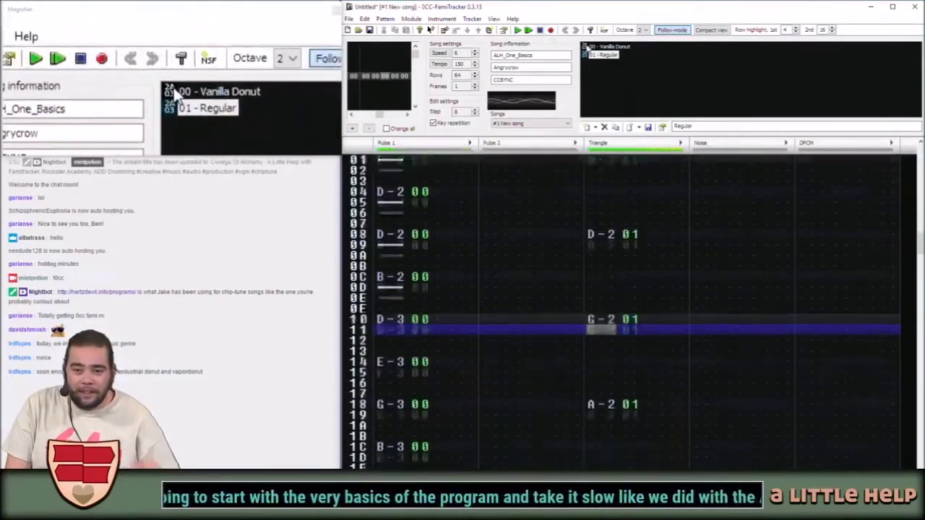
Open the Vanilla Donut instrument and set its last volume step to 8.
{"action": "double_click", "coordinate": [601, 46]}
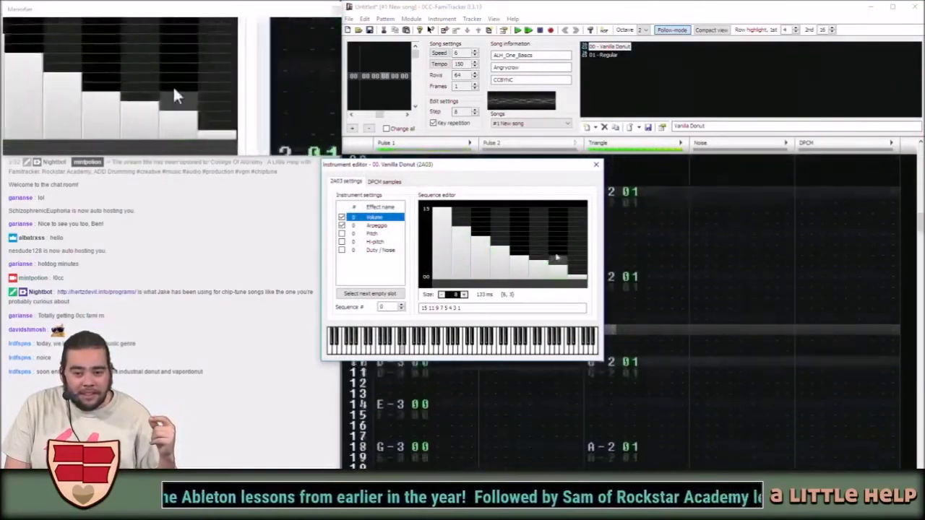
{"action": "left_click", "coordinate": [582, 246]}
{"action": "left_click", "coordinate": [582, 245]}
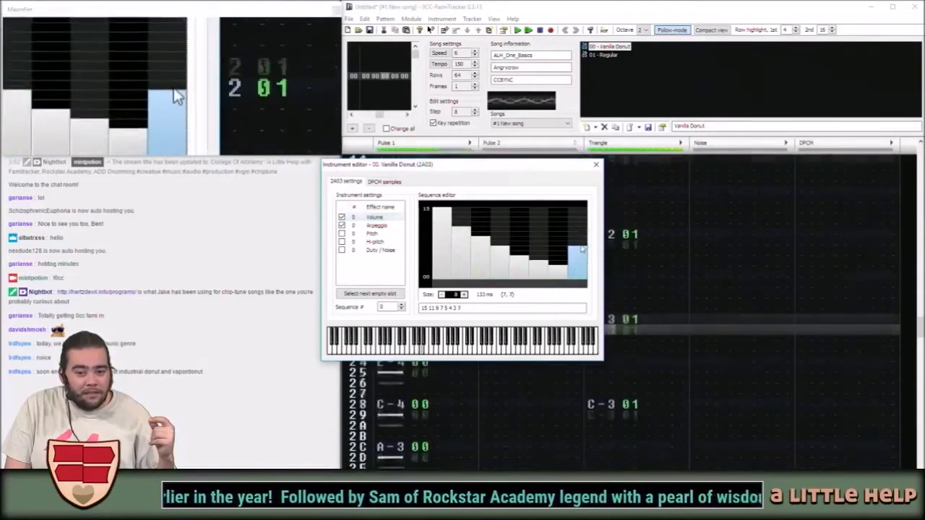
{"action": "left_click", "coordinate": [583, 245]}
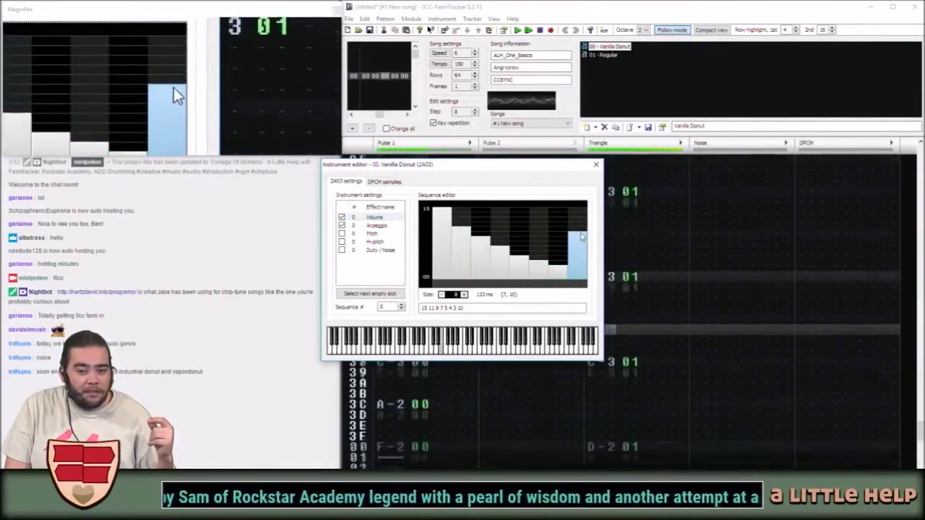
{"action": "left_click", "coordinate": [583, 246]}
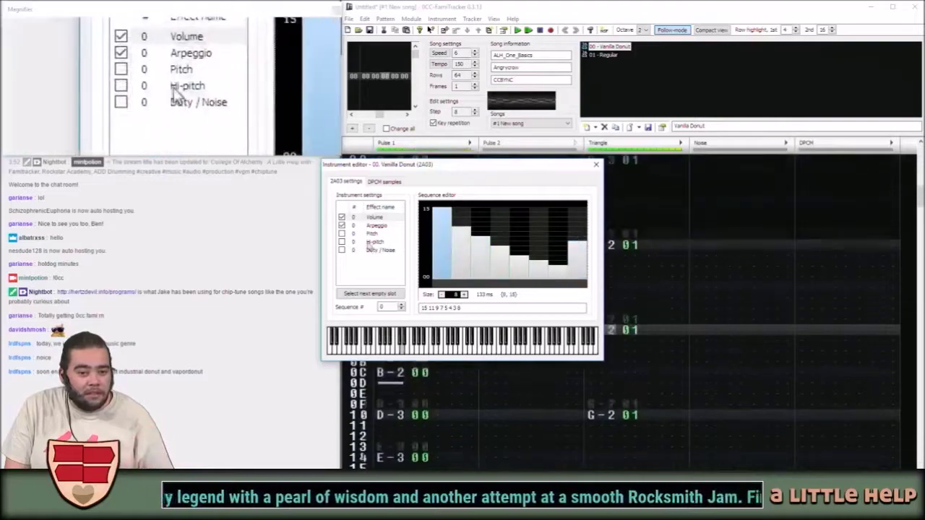
Reset the first two arpeggio steps of Vanilla Donut to 0.
{"action": "left_click", "coordinate": [378, 228]}
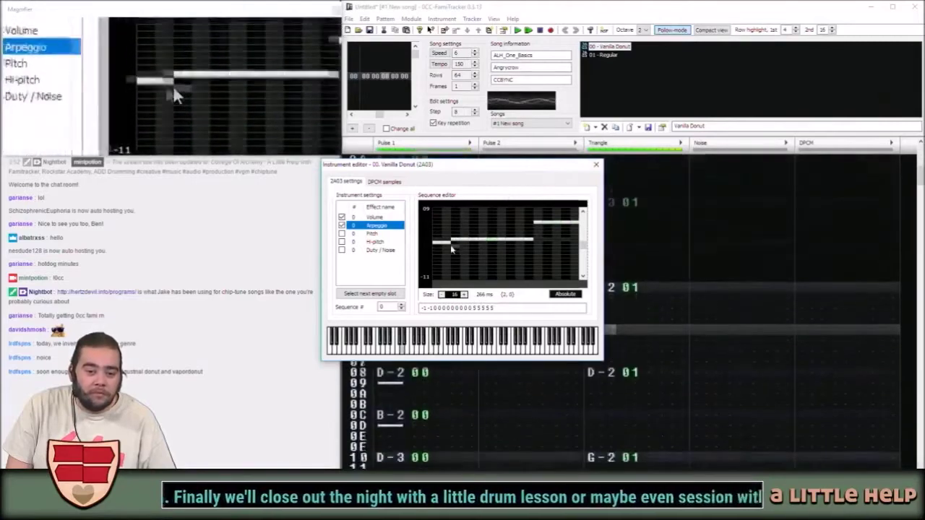
{"action": "left_click", "coordinate": [445, 247]}
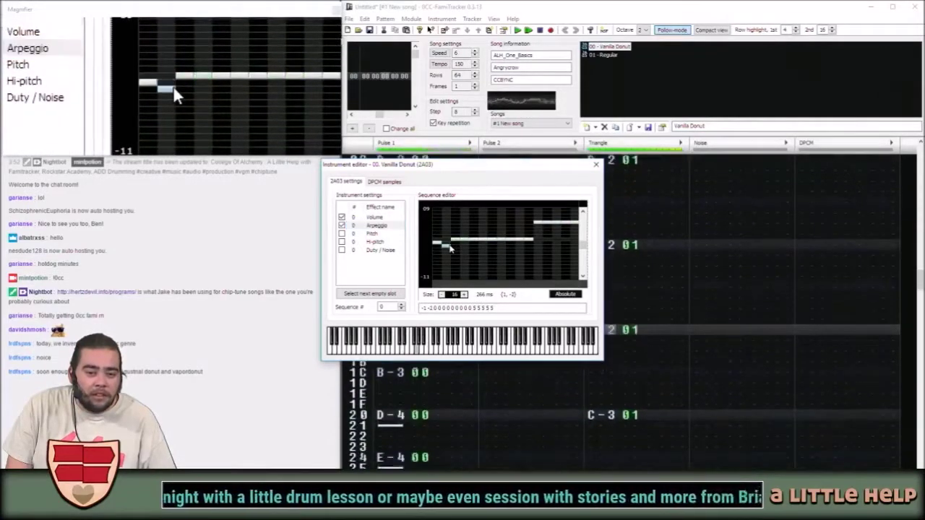
{"action": "left_click", "coordinate": [437, 247]}
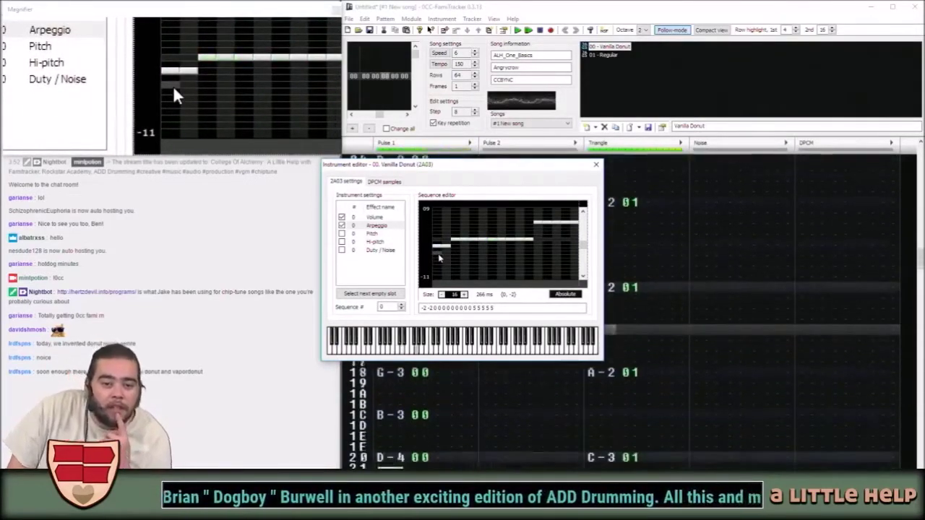
{"action": "left_click", "coordinate": [439, 250]}
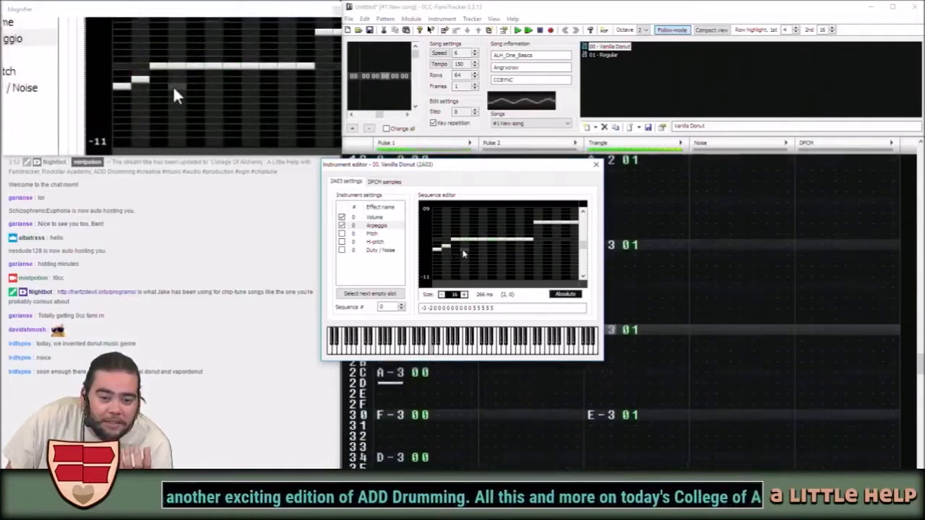
{"action": "left_click", "coordinate": [445, 251]}
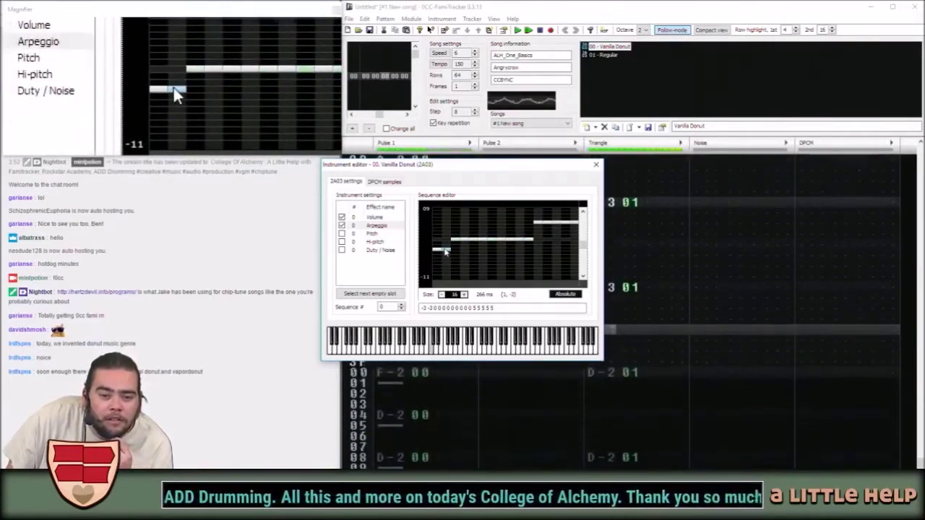
{"action": "right_click", "coordinate": [445, 251]}
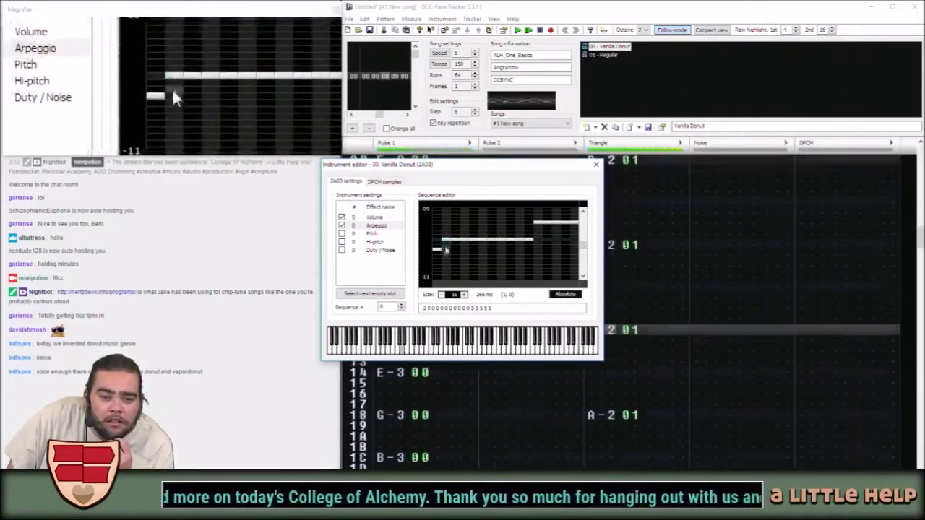
{"action": "right_click", "coordinate": [439, 250]}
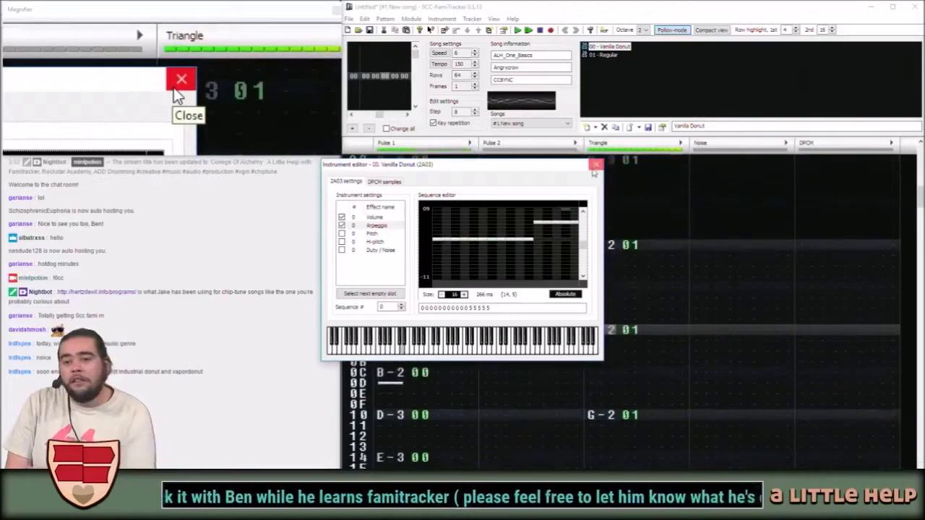
Close the instrument editor, replay the song, and return to Pulse 1's row 00 note.
{"action": "left_click", "coordinate": [594, 167]}
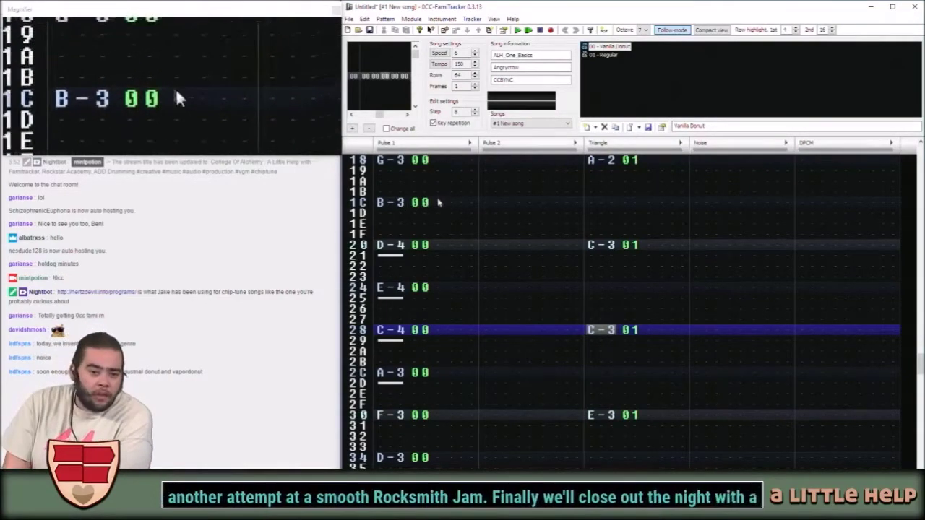
{"action": "key", "text": "Return"}
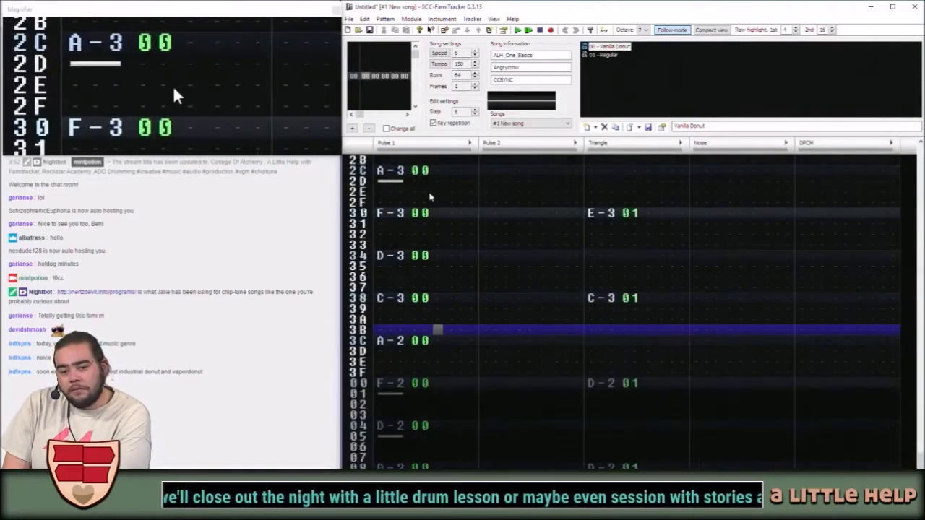
{"action": "left_click", "coordinate": [437, 383]}
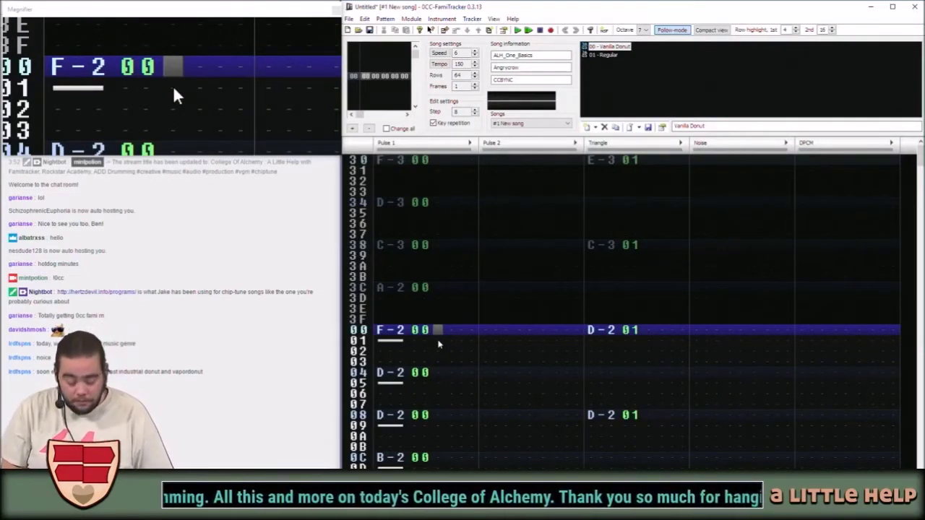
{"action": "key", "text": "Left"}
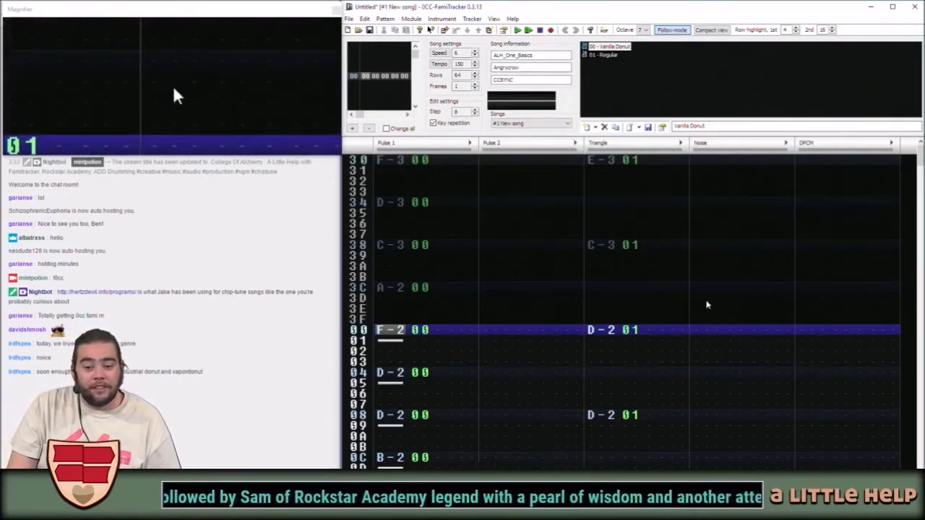
Turn on editing and give the triangle D-2 on row 00 a volume of 5.
{"action": "left_click", "coordinate": [651, 332]}
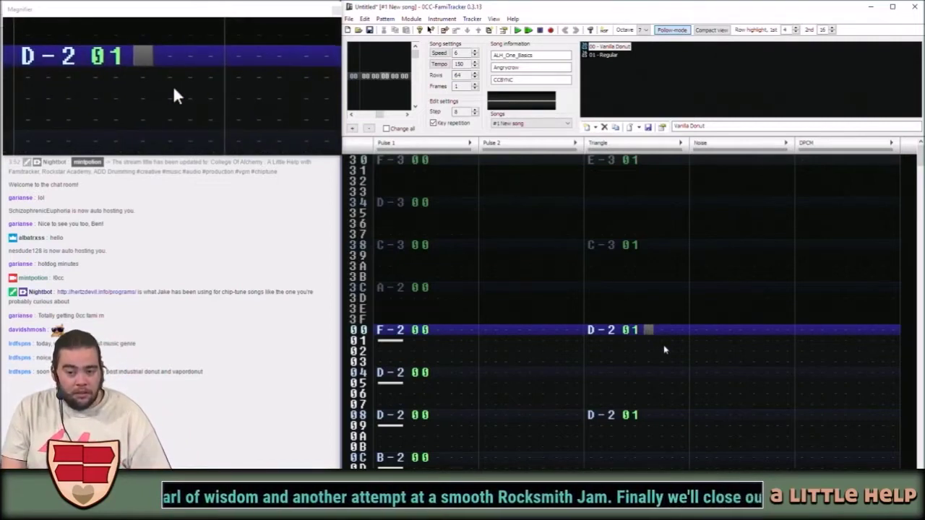
{"action": "key", "text": "space"}
{"action": "key", "text": "5"}
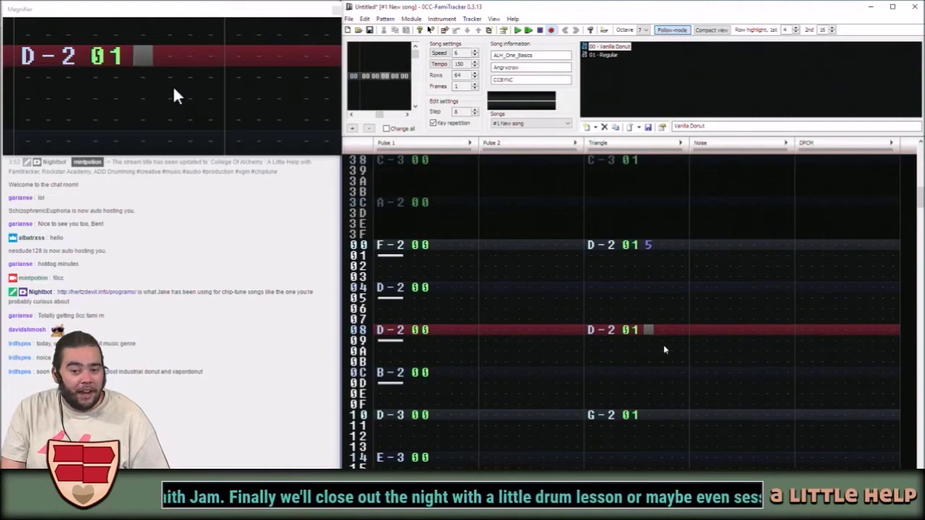
Set the triangle C-3 on row 20 to volume 1 and select the volume column below it.
{"action": "scroll", "coordinate": [657, 351], "scroll_direction": "down", "scroll_amount": 5}
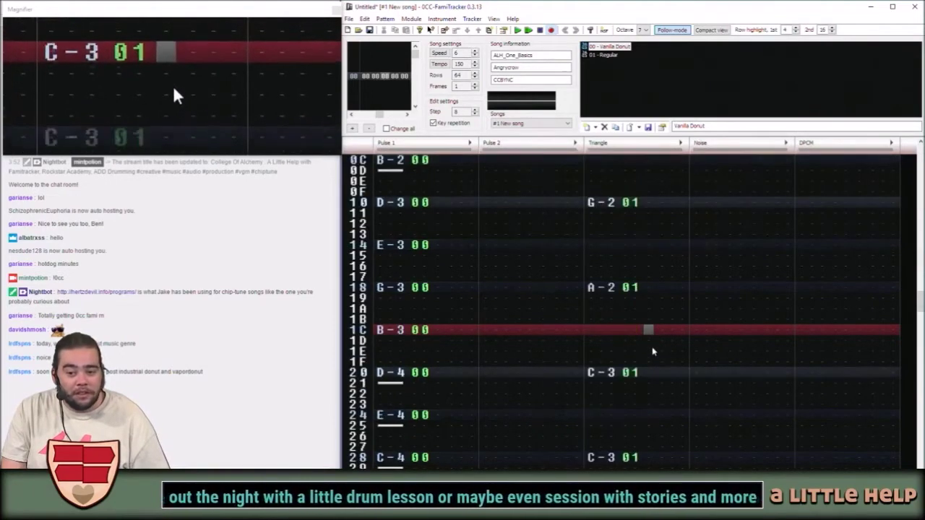
{"action": "scroll", "coordinate": [651, 375], "scroll_direction": "down", "scroll_amount": 1}
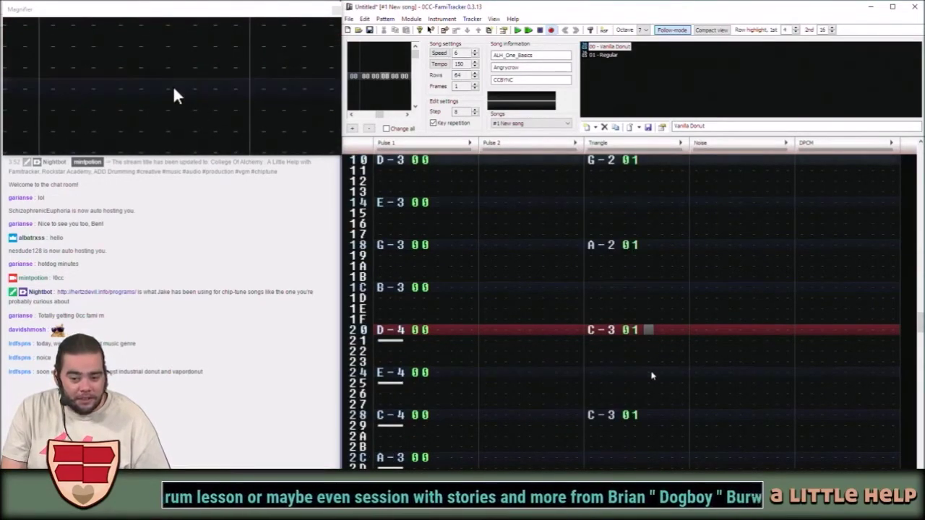
{"action": "key", "text": "1"}
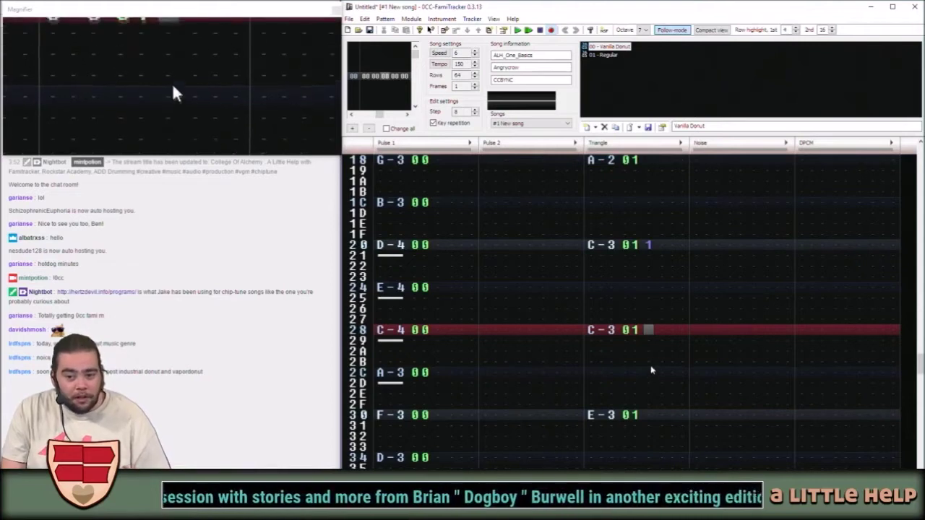
{"action": "scroll", "coordinate": [651, 367], "scroll_direction": "down", "scroll_amount": 1}
{"action": "scroll", "coordinate": [651, 367], "scroll_direction": "up", "scroll_amount": 1}
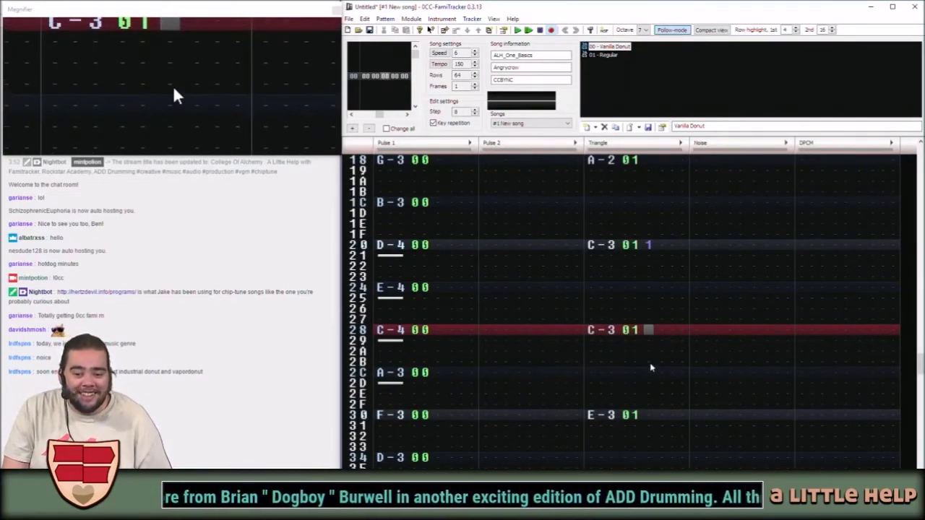
{"action": "scroll", "coordinate": [651, 368], "scroll_direction": "down", "scroll_amount": 1}
{"action": "scroll", "coordinate": [650, 368], "scroll_direction": "down", "scroll_amount": 1}
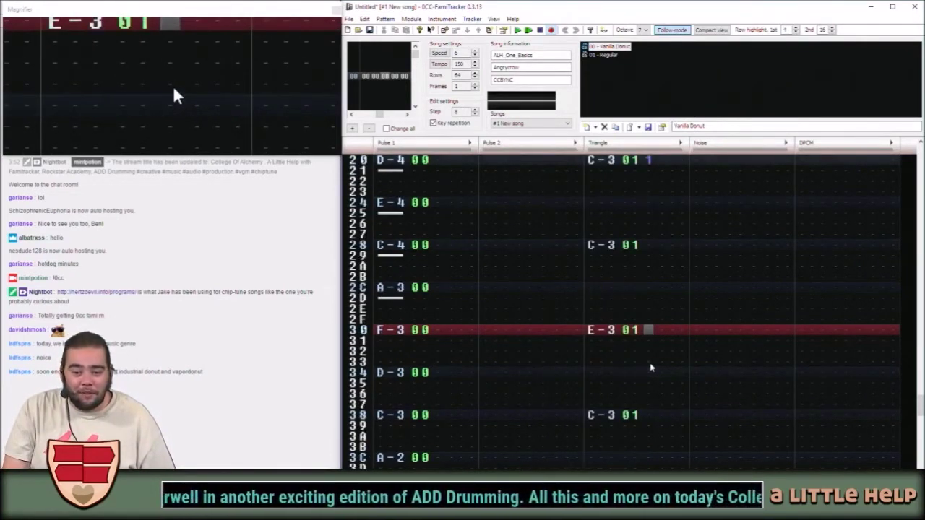
{"action": "scroll", "coordinate": [648, 364], "scroll_direction": "up", "scroll_amount": 2}
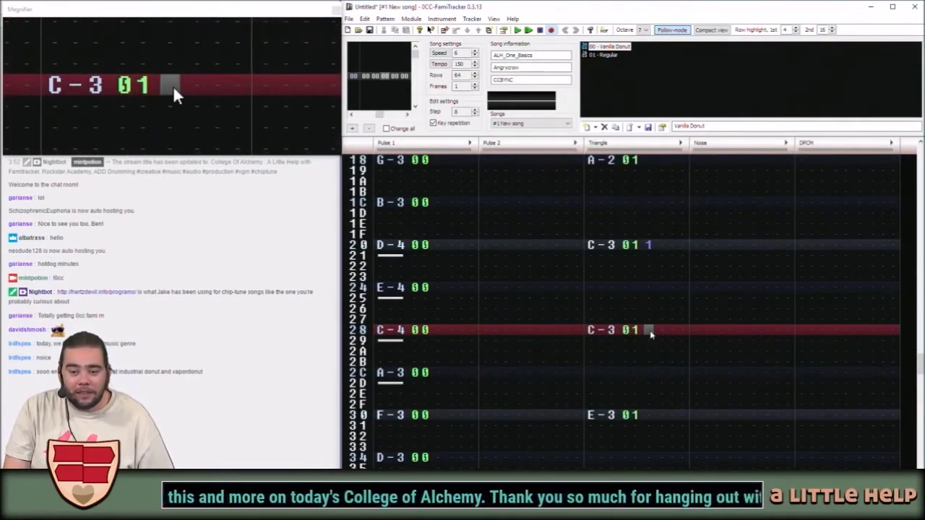
{"action": "left_click_drag", "start_coordinate": [648, 248], "coordinate": [649, 466]}
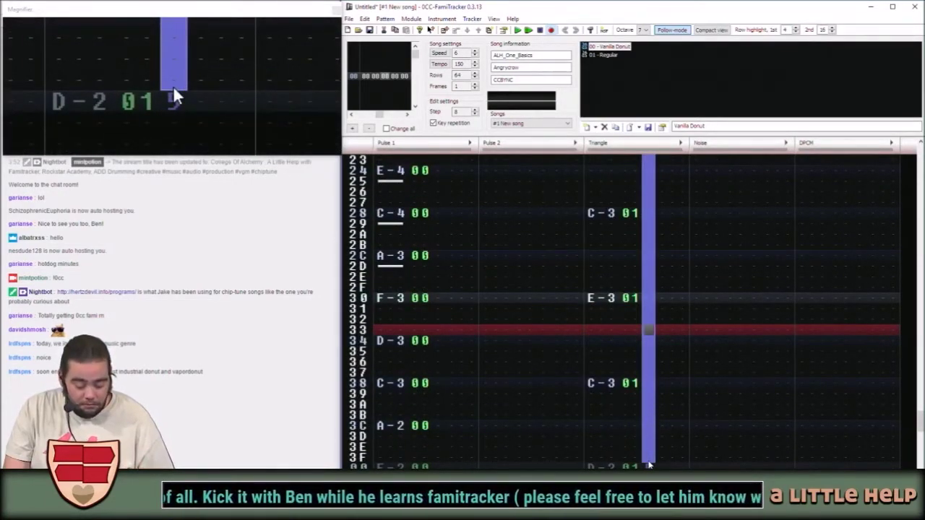
Clear the triangle volume-column selection and scroll back up the pattern.
{"action": "left_click_drag", "start_coordinate": [649, 466], "coordinate": [638, 436]}
{"action": "left_click", "coordinate": [638, 436]}
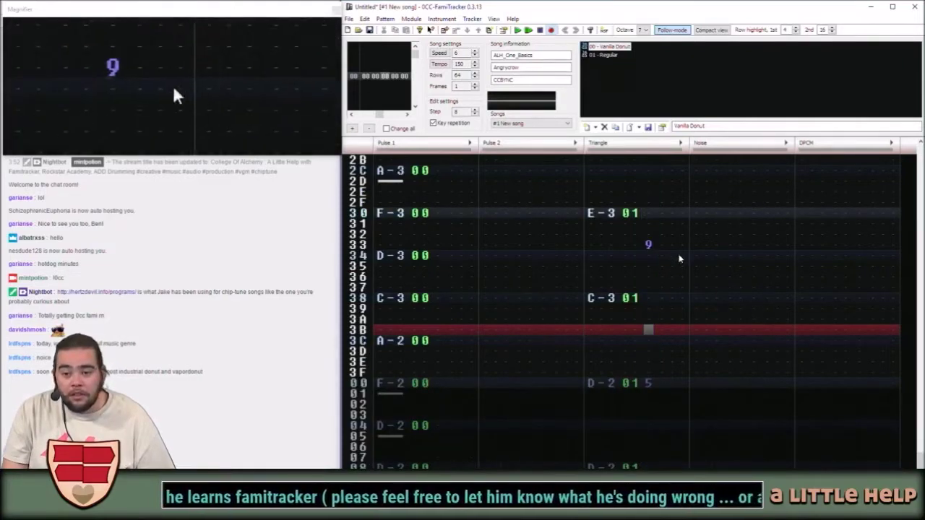
{"action": "scroll", "coordinate": [686, 248], "scroll_direction": "up", "scroll_amount": 3}
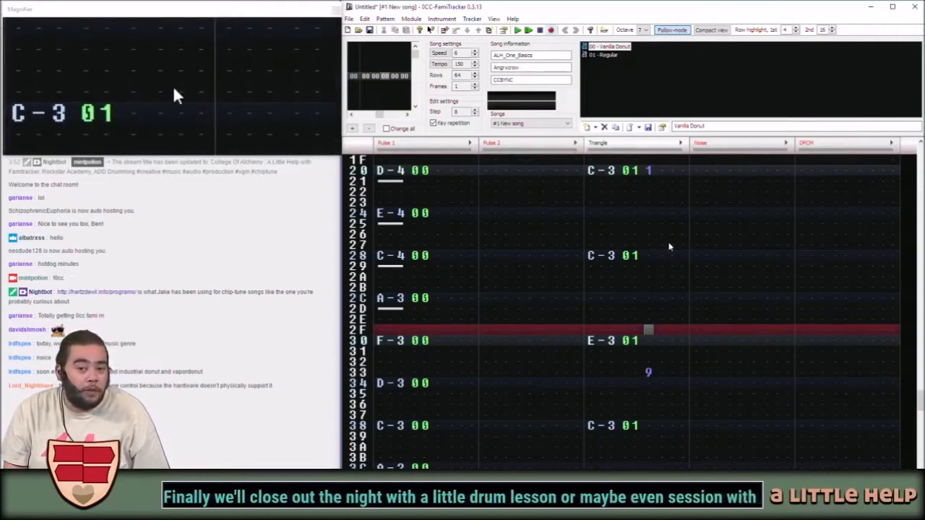
{"action": "left_click", "coordinate": [516, 32]}
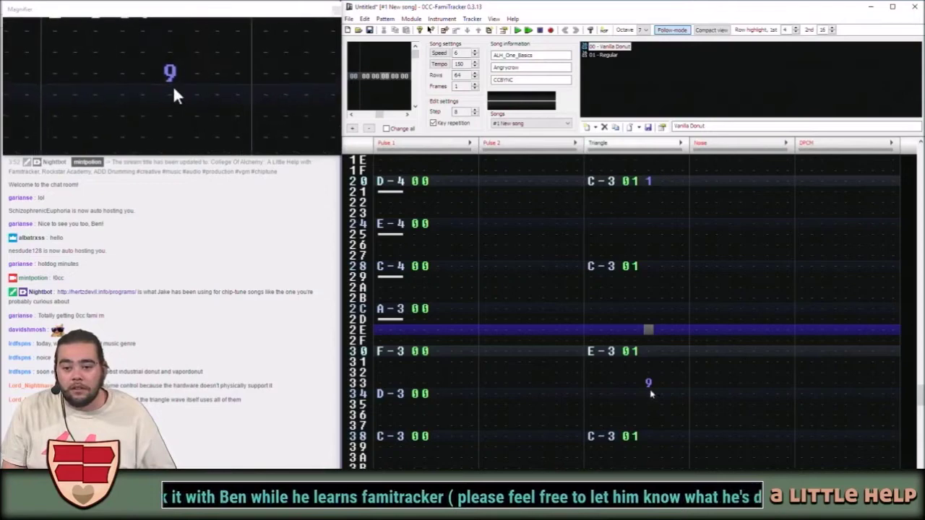
{"action": "key", "text": "Return"}
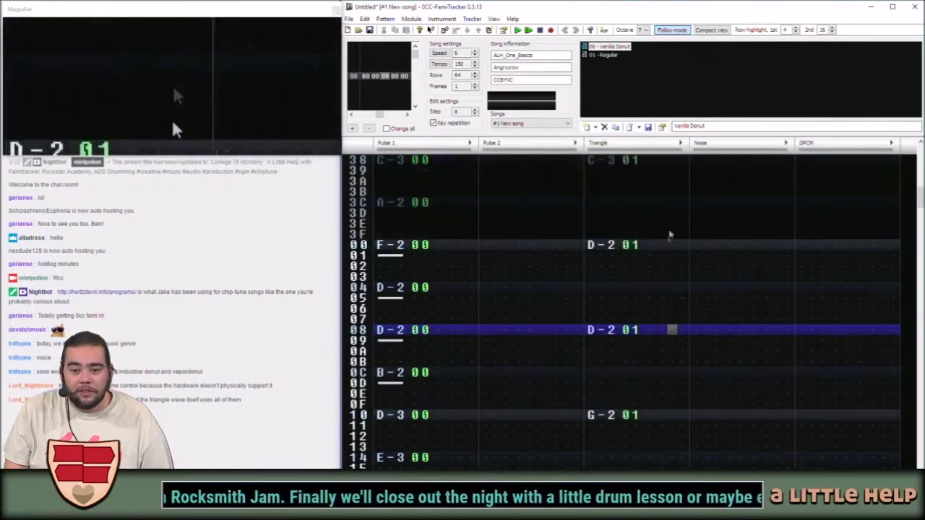
Enter an effect on triangle row 00, changing it from G00 to V00 and then X00.
{"action": "left_click", "coordinate": [660, 249]}
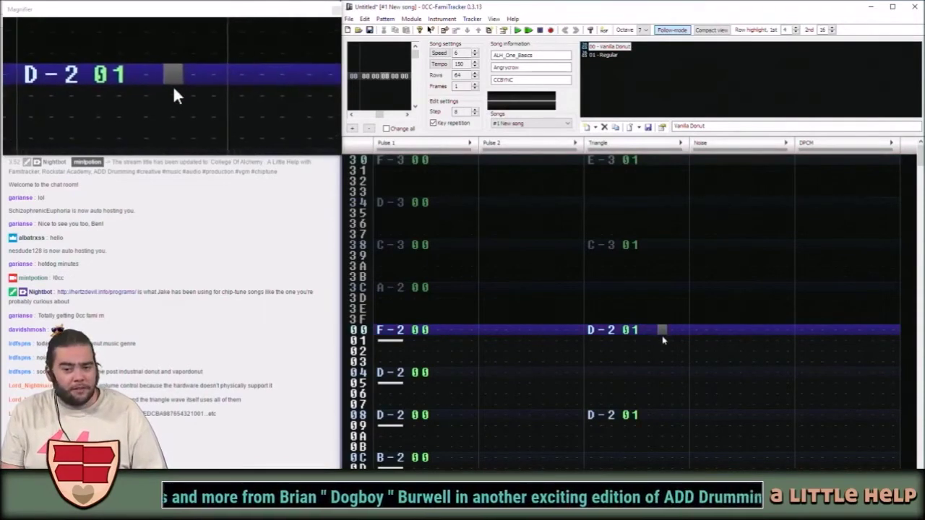
{"action": "key", "text": "space"}
{"action": "key", "text": "g"}
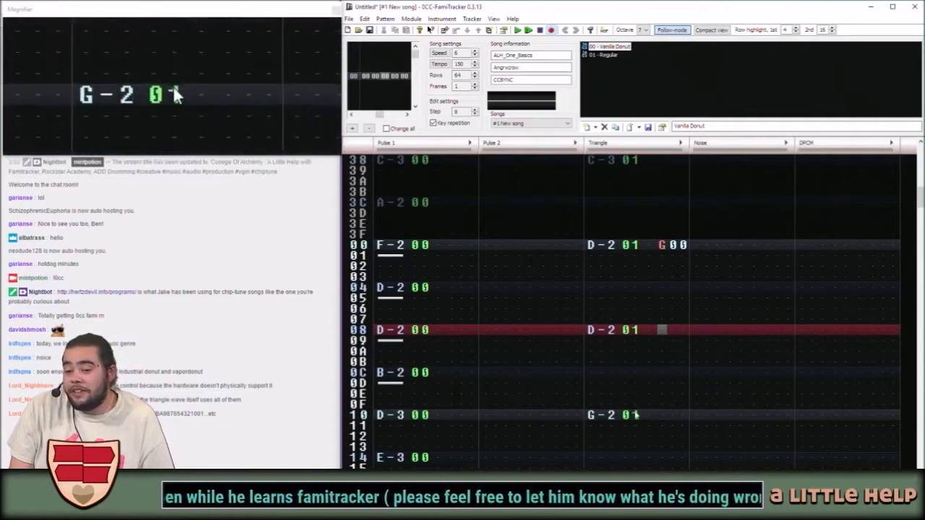
{"action": "left_click", "coordinate": [664, 245]}
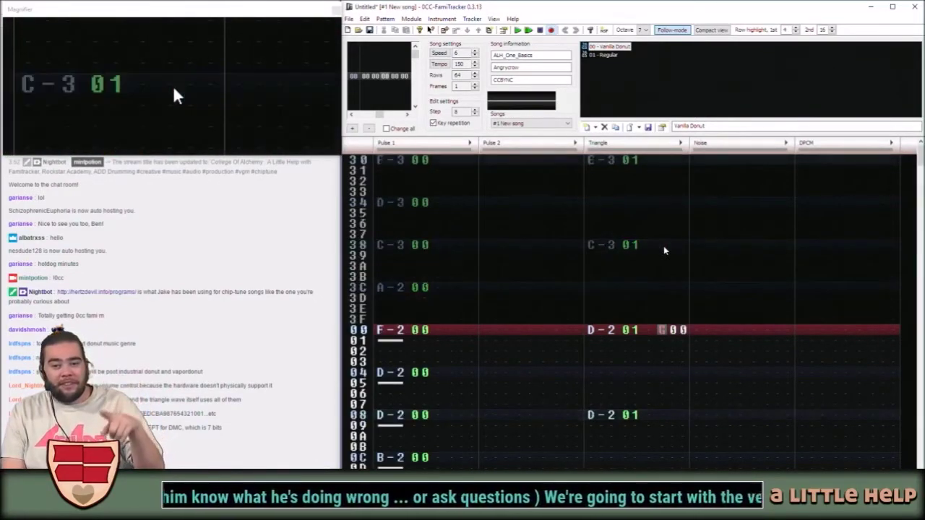
{"action": "type", "text": "v"}
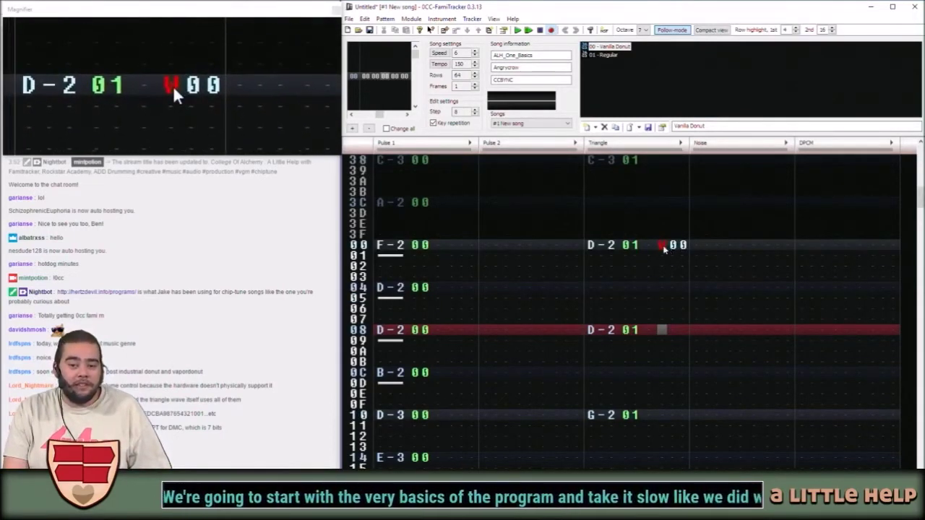
{"action": "left_click", "coordinate": [663, 246]}
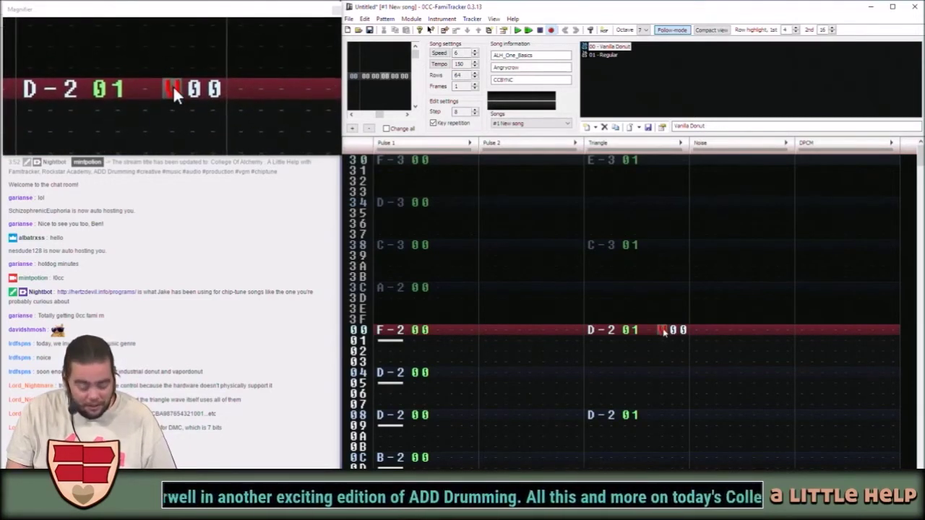
{"action": "key", "text": "v"}
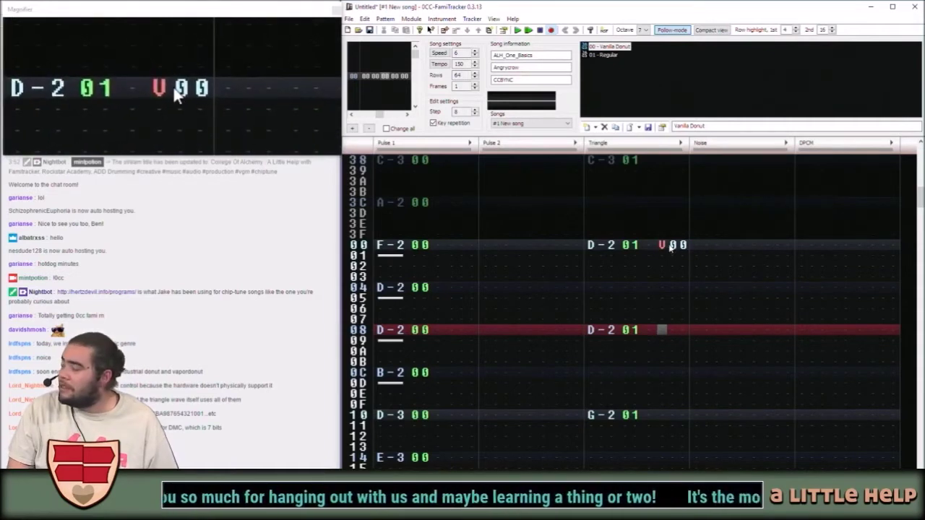
{"action": "left_click", "coordinate": [667, 246]}
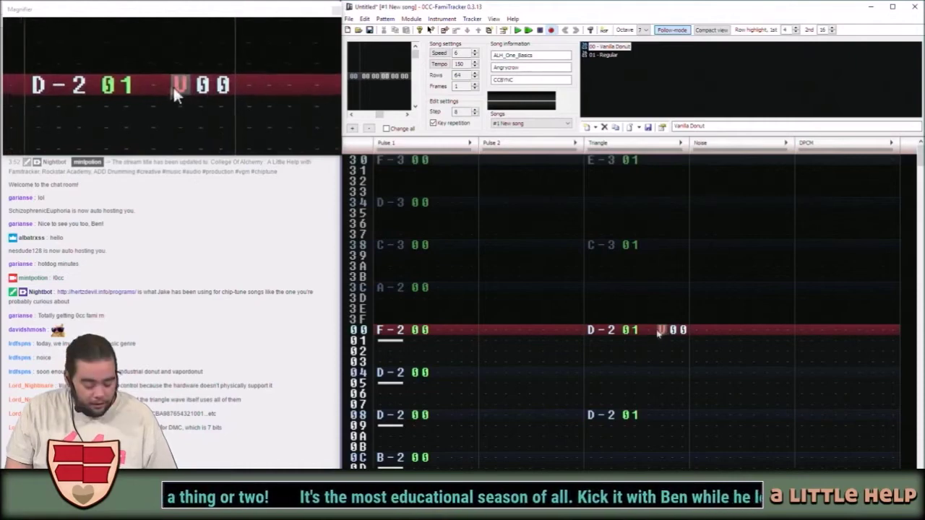
{"action": "key", "text": "v"}
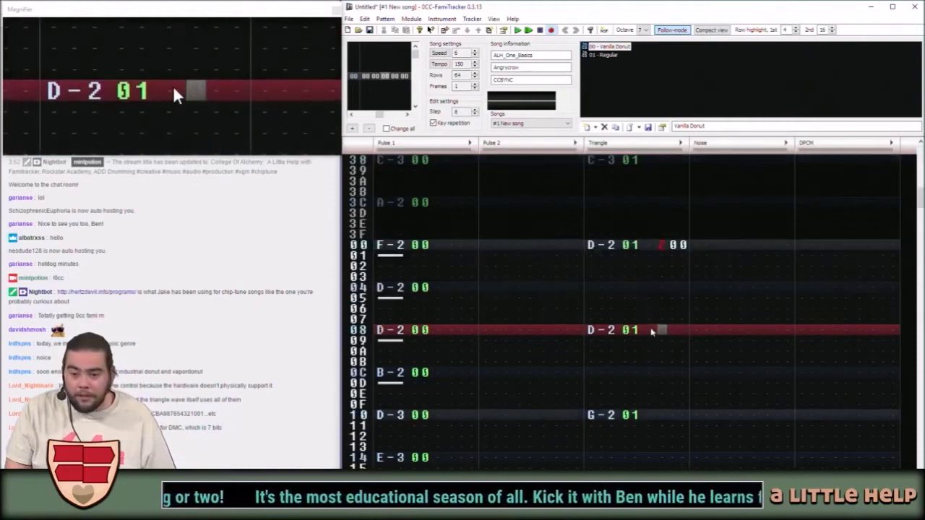
{"action": "left_click", "coordinate": [665, 249]}
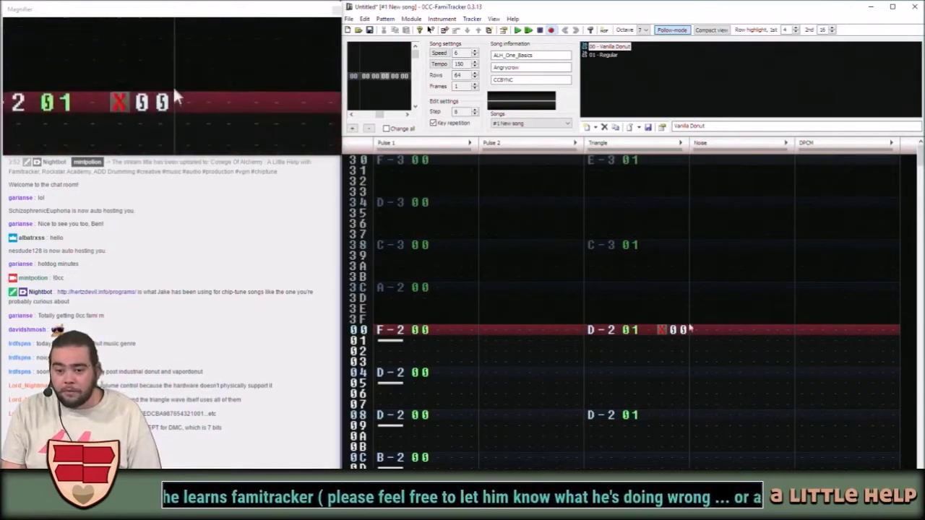
Select the X00 effect on triangle row 00 and scroll through the pattern.
{"action": "mouse_move", "coordinate": [668, 319]}
{"action": "left_mouse_down"}
{"action": "mouse_move", "coordinate": [647, 325]}
{"action": "mouse_move", "coordinate": [665, 335]}
{"action": "left_mouse_up"}
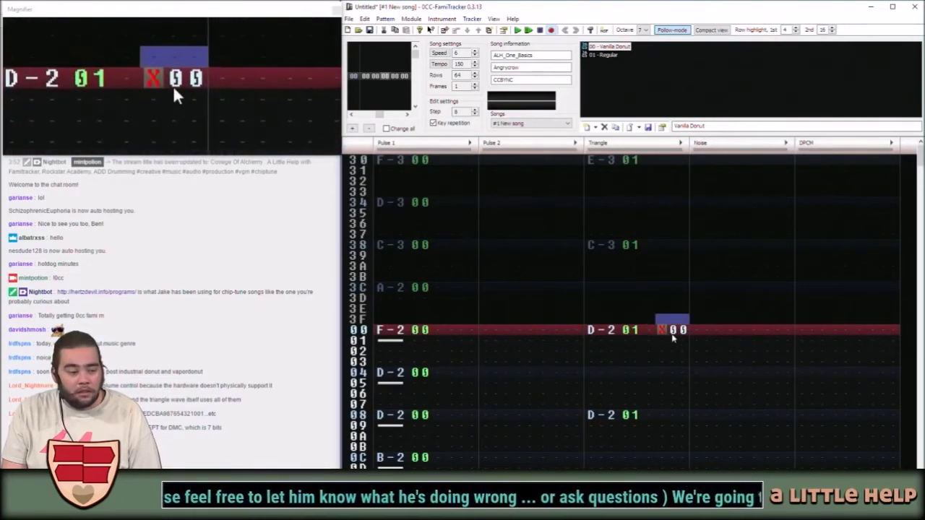
{"action": "left_click", "coordinate": [666, 336]}
{"action": "left_click_drag", "start_coordinate": [663, 324], "coordinate": [687, 322]}
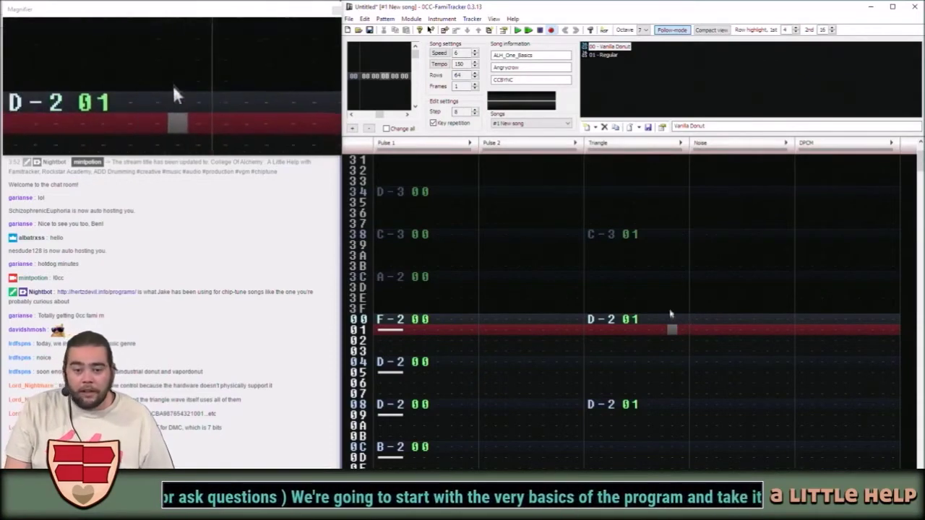
{"action": "scroll", "coordinate": [669, 320], "scroll_direction": "up", "scroll_amount": 3}
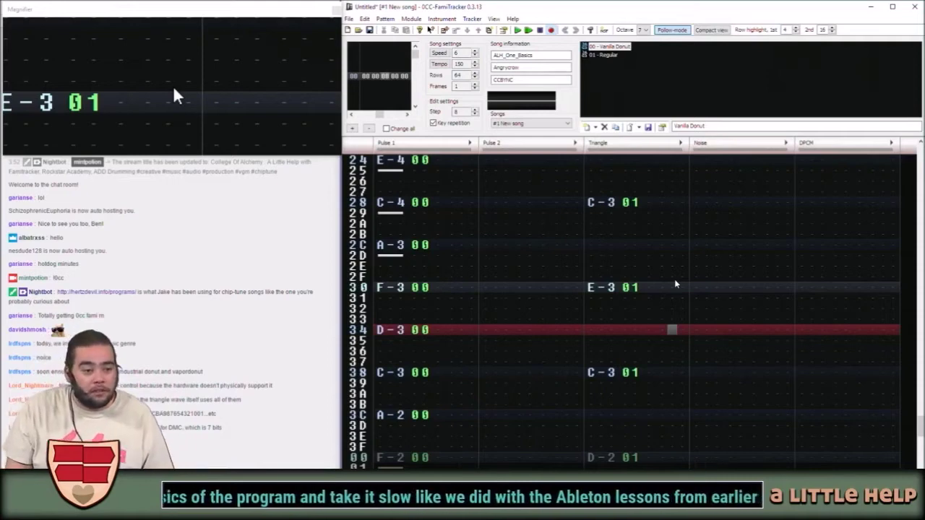
{"action": "scroll", "coordinate": [658, 223], "scroll_direction": "up", "scroll_amount": 2}
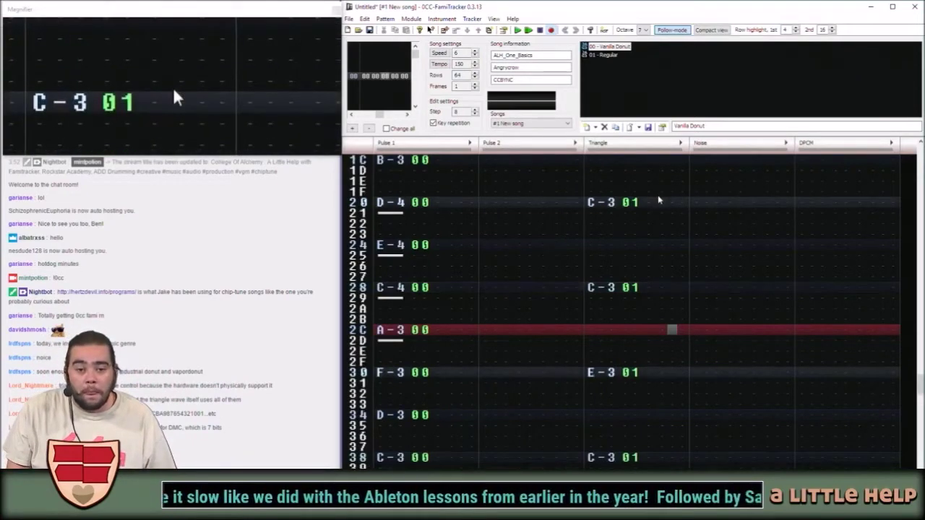
{"action": "scroll", "coordinate": [657, 200], "scroll_direction": "up", "scroll_amount": 7}
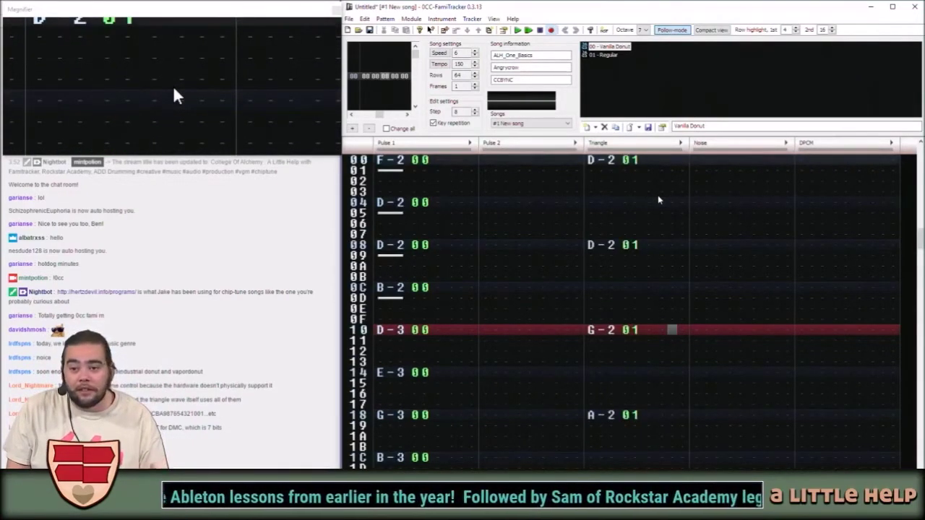
{"action": "scroll", "coordinate": [697, 163], "scroll_direction": "up", "scroll_amount": 4}
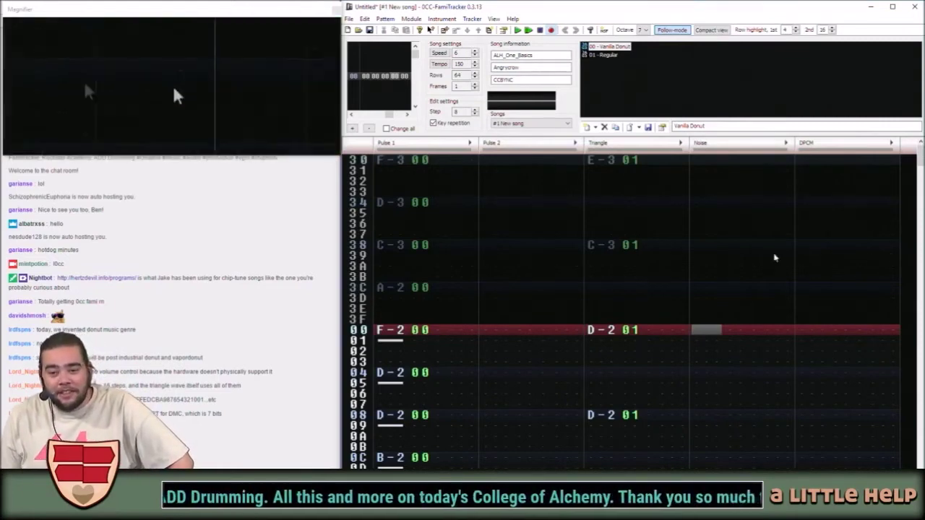
{"action": "scroll", "coordinate": [670, 335], "scroll_direction": "up", "scroll_amount": 3}
{"action": "scroll", "coordinate": [670, 335], "scroll_direction": "down", "scroll_amount": 1}
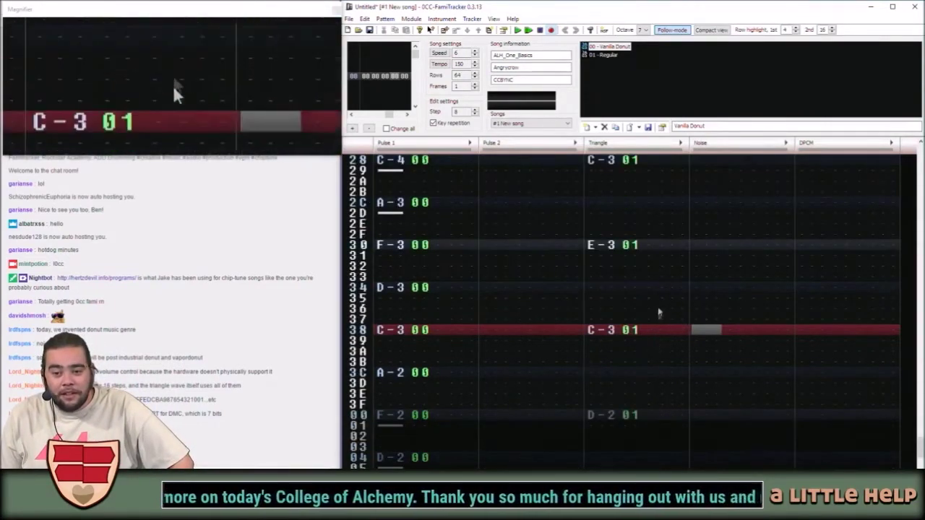
{"action": "scroll", "coordinate": [661, 440], "scroll_direction": "down", "scroll_amount": 2}
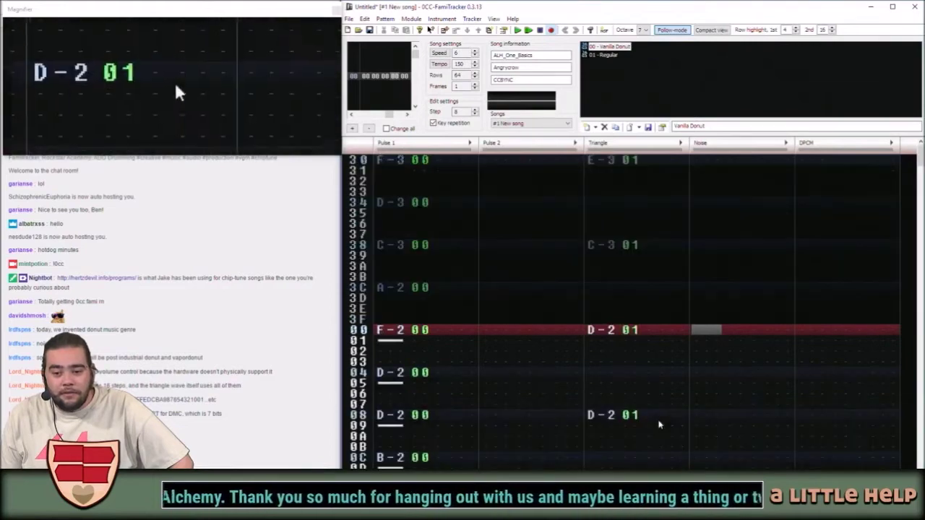
{"action": "left_click", "coordinate": [661, 334]}
{"action": "type", "text": "400"}
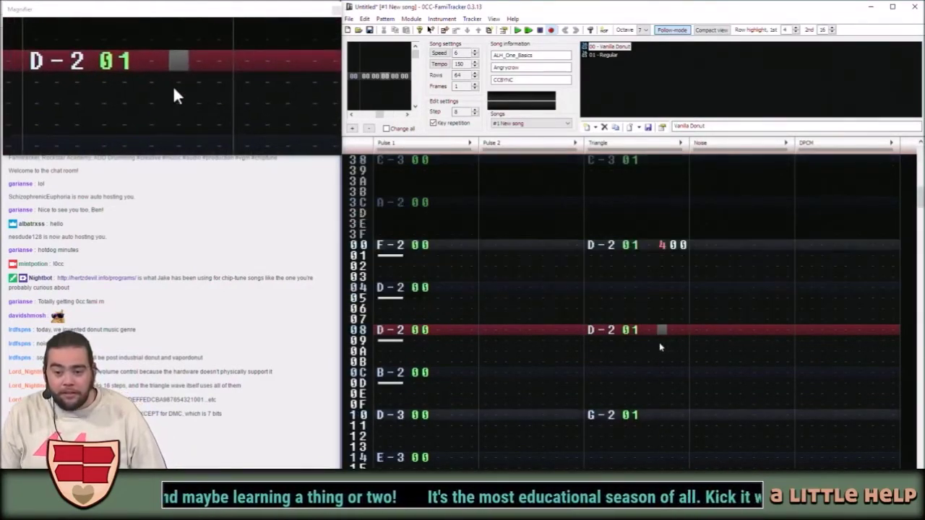
{"action": "left_click", "coordinate": [673, 248]}
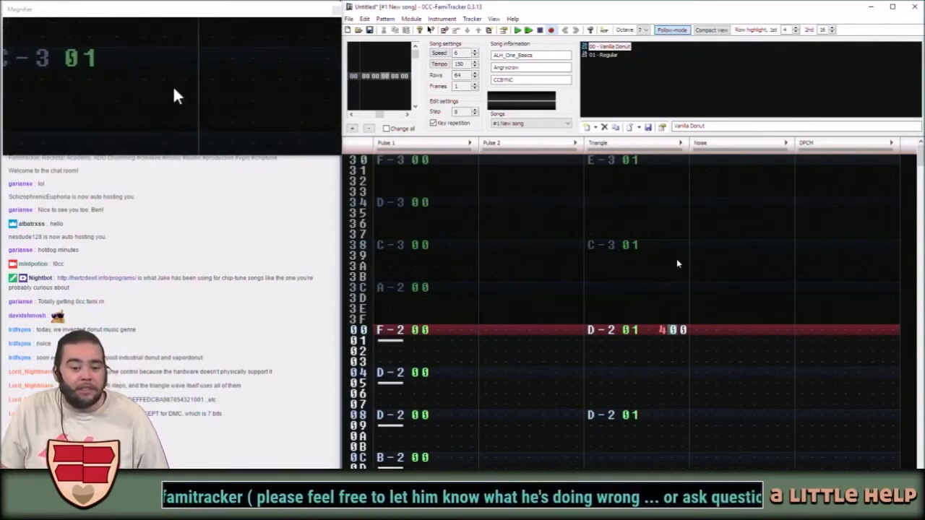
{"action": "type", "text": "2"}
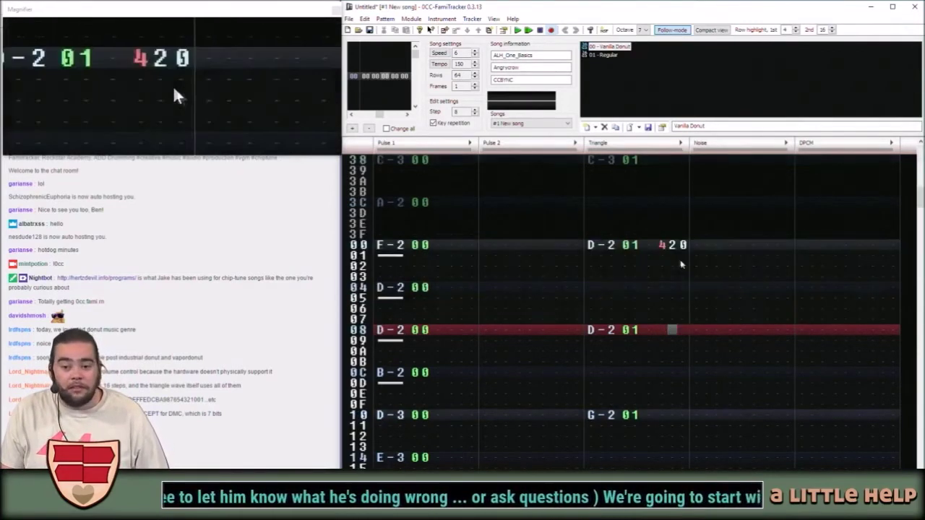
{"action": "left_click", "coordinate": [683, 248]}
{"action": "type", "text": "2"}
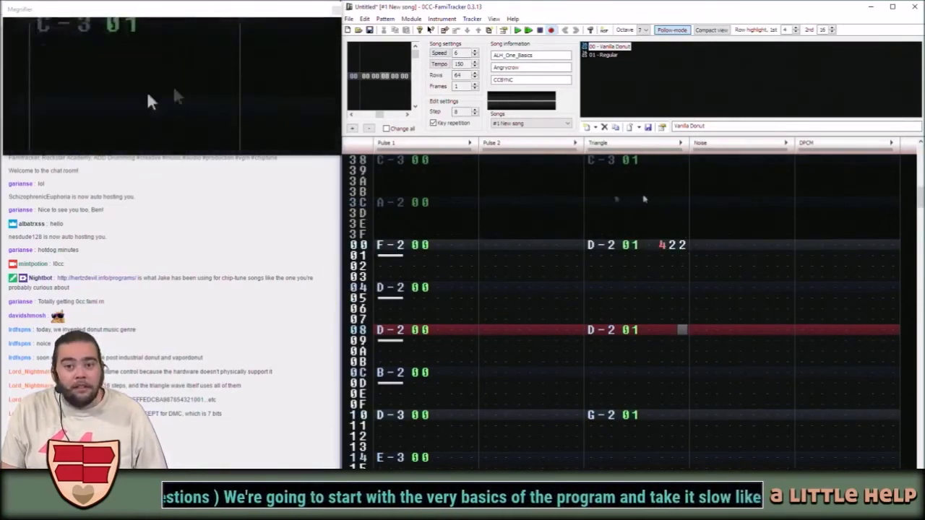
{"action": "left_click", "coordinate": [518, 31]}
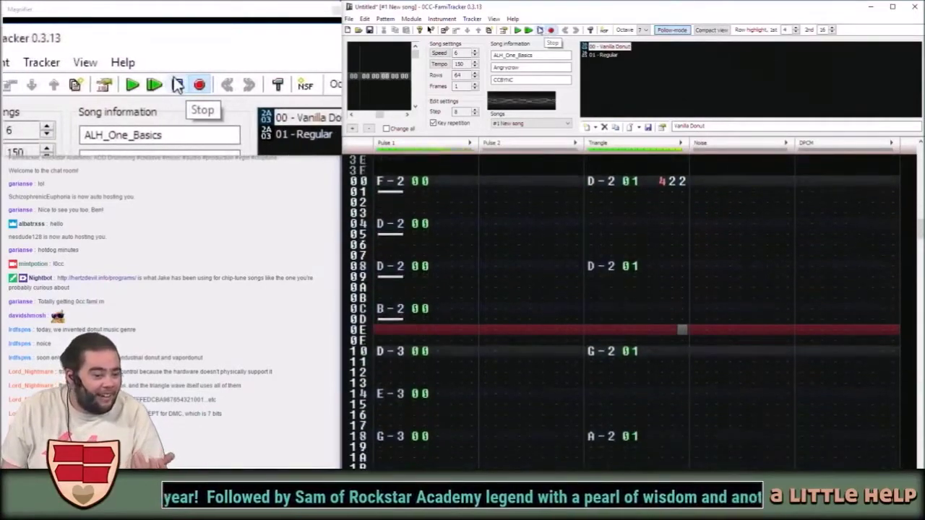
{"action": "left_click", "coordinate": [539, 30]}
{"action": "scroll", "coordinate": [651, 332], "scroll_direction": "up", "scroll_amount": 6}
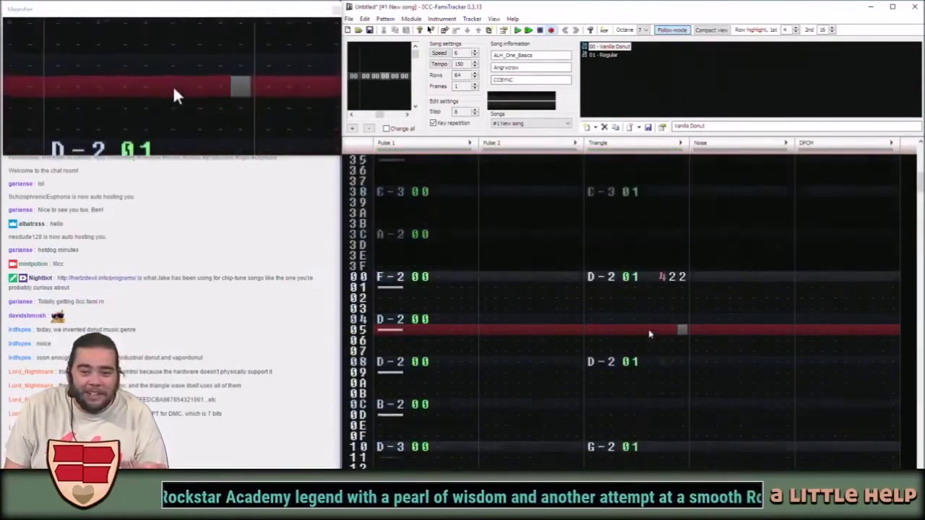
{"action": "scroll", "coordinate": [679, 326], "scroll_direction": "down", "scroll_amount": 1}
{"action": "scroll", "coordinate": [664, 321], "scroll_direction": "up", "scroll_amount": 3}
{"action": "scroll", "coordinate": [664, 321], "scroll_direction": "down", "scroll_amount": 2}
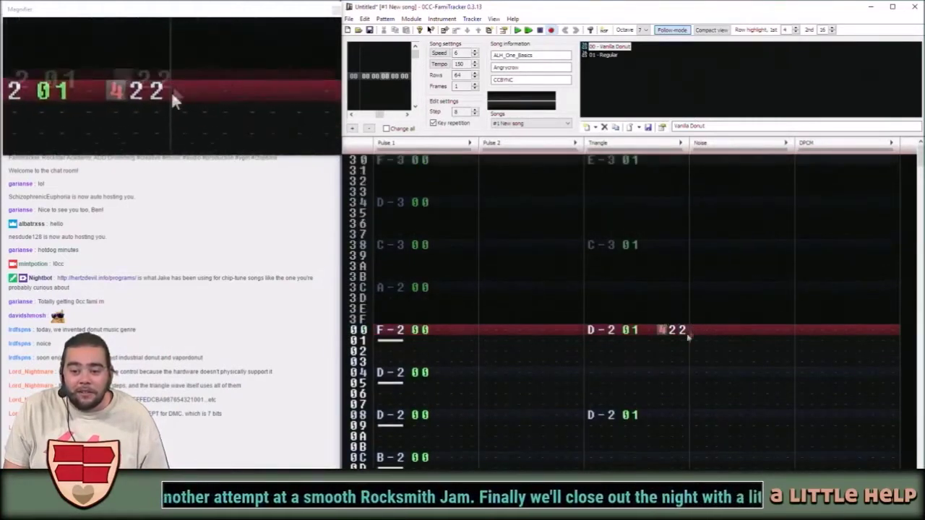
{"action": "left_click", "coordinate": [681, 331]}
{"action": "left_click", "coordinate": [671, 331]}
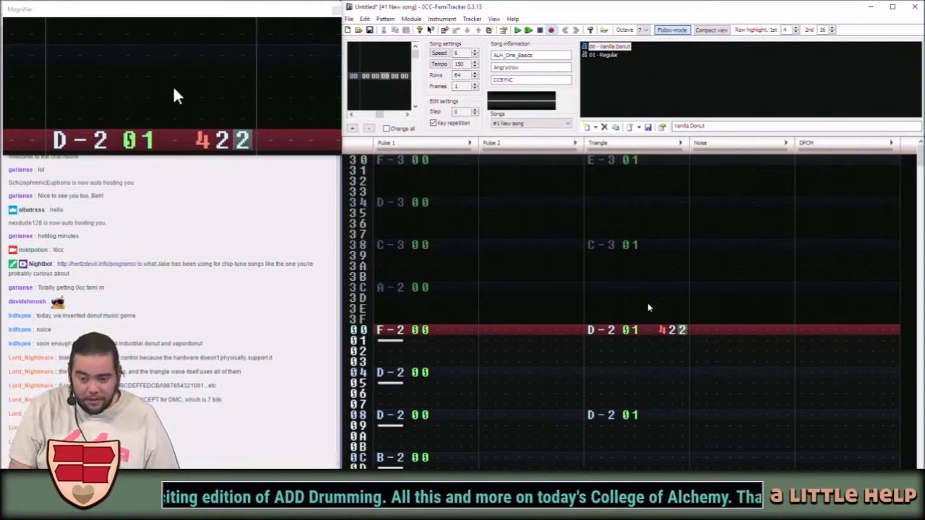
{"action": "key", "text": "Left"}
{"action": "key", "text": "Left"}
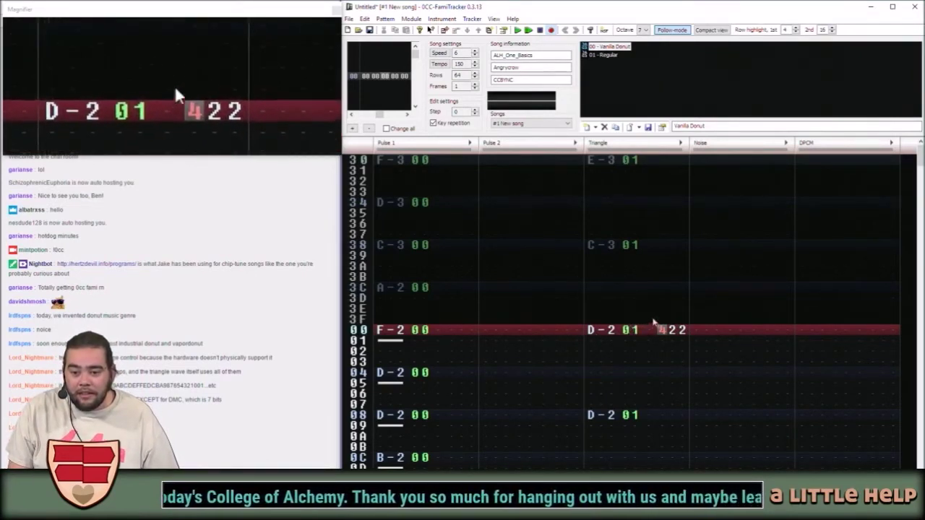
{"action": "left_click_drag", "start_coordinate": [657, 324], "coordinate": [689, 318]}
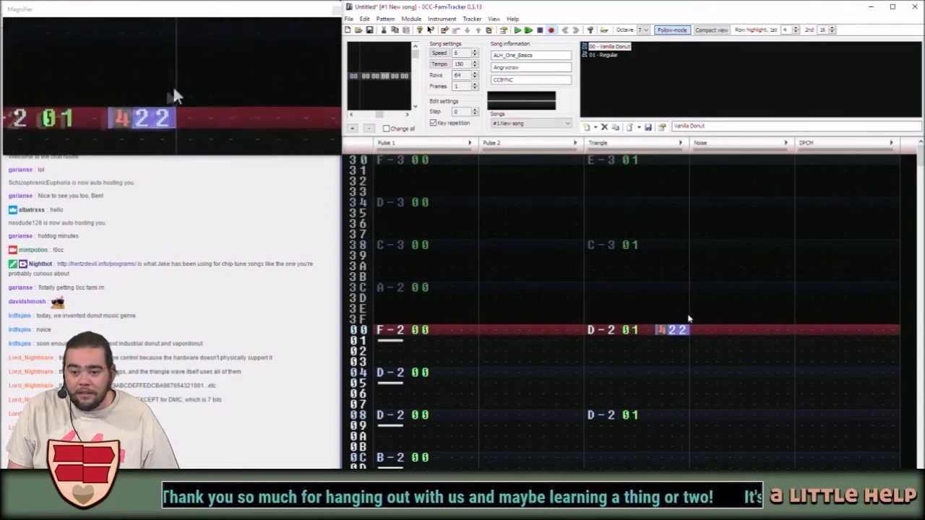
{"action": "left_click", "coordinate": [489, 333]}
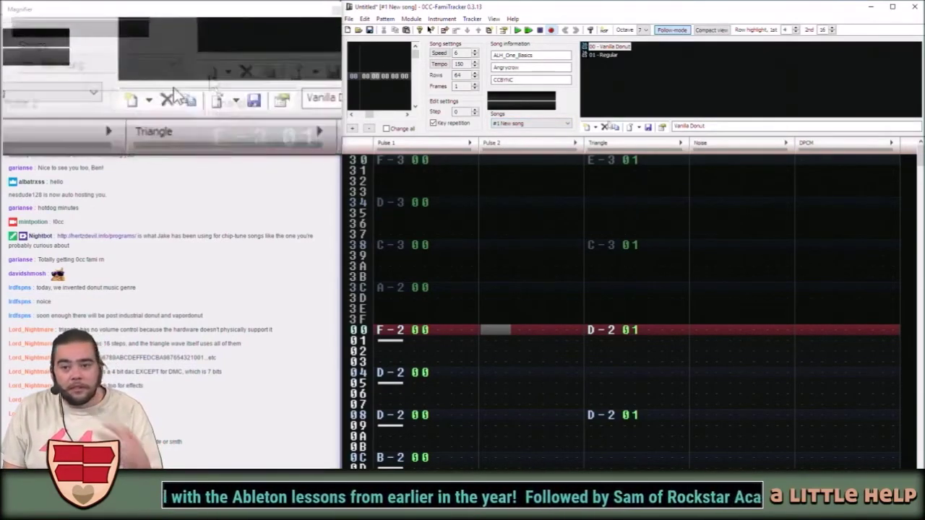
Add instrument 02, rename it from 'New instrument' to 'Lite', and open it in the editor.
{"action": "right_click", "coordinate": [612, 76]}
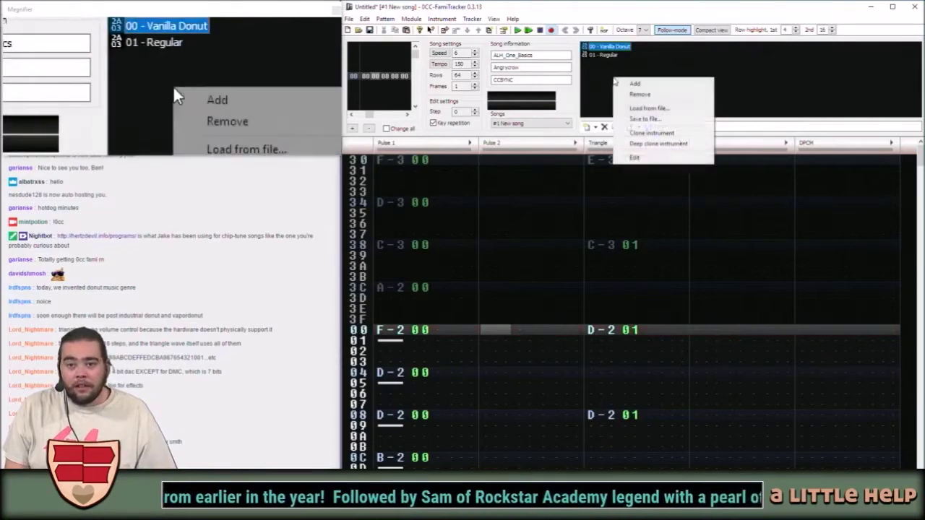
{"action": "left_click", "coordinate": [625, 81]}
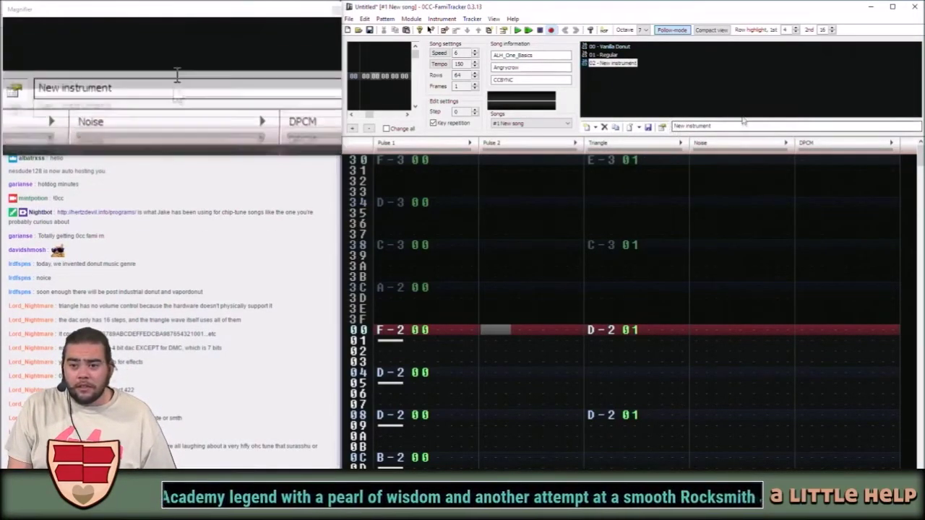
{"action": "left_click", "coordinate": [712, 127]}
{"action": "left_click_drag", "start_coordinate": [711, 127], "coordinate": [617, 127]}
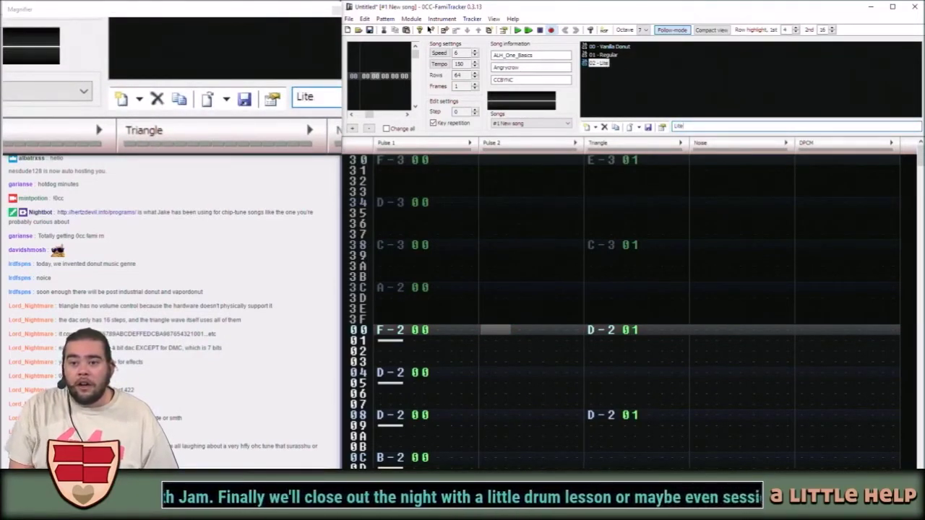
{"action": "double_click", "coordinate": [601, 64]}
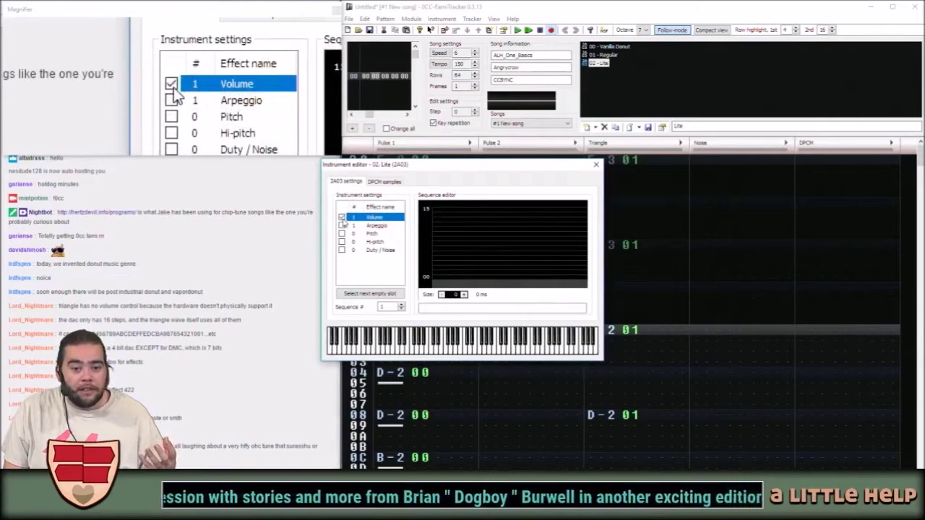
Draw Lite's 16-step volume envelope, rising to 12 and falling back to 0.
{"action": "left_click", "coordinate": [464, 295]}
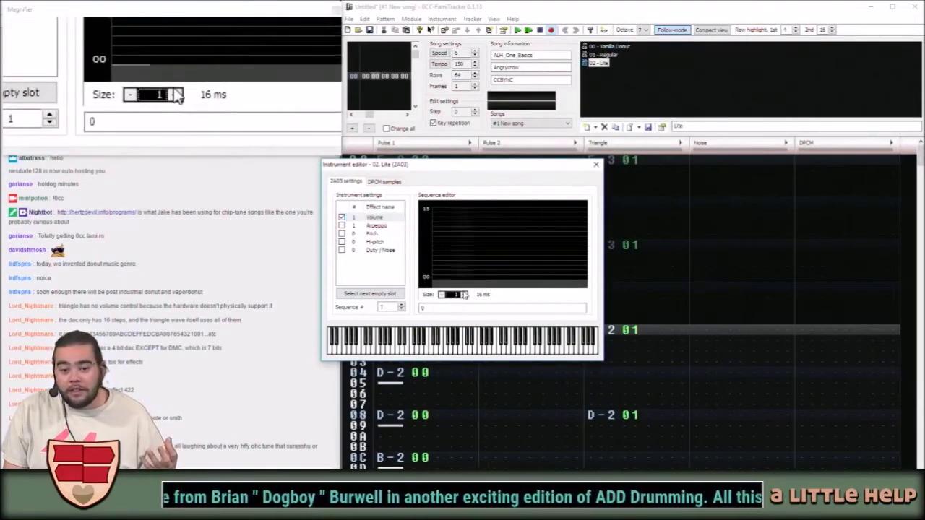
{"action": "left_click", "coordinate": [464, 295]}
{"action": "left_click", "coordinate": [463, 295]}
{"action": "left_click", "coordinate": [463, 295]}
{"action": "left_click", "coordinate": [464, 295]}
{"action": "left_click", "coordinate": [463, 295]}
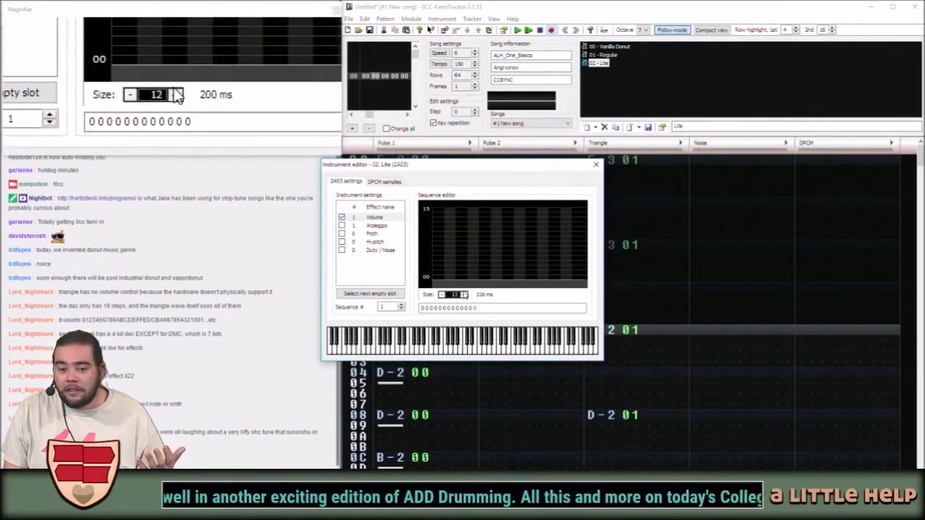
{"action": "left_click", "coordinate": [464, 295]}
{"action": "left_click", "coordinate": [464, 295]}
{"action": "left_click", "coordinate": [464, 295]}
{"action": "left_click", "coordinate": [464, 295]}
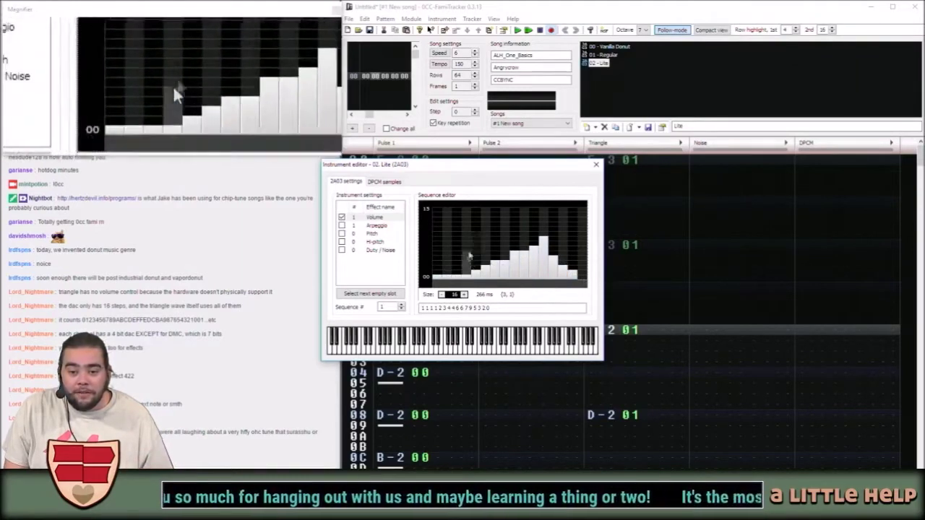
{"action": "mouse_move", "coordinate": [549, 235]}
{"action": "left_mouse_down"}
{"action": "mouse_move", "coordinate": [445, 265]}
{"action": "mouse_move", "coordinate": [435, 276]}
{"action": "left_mouse_up"}
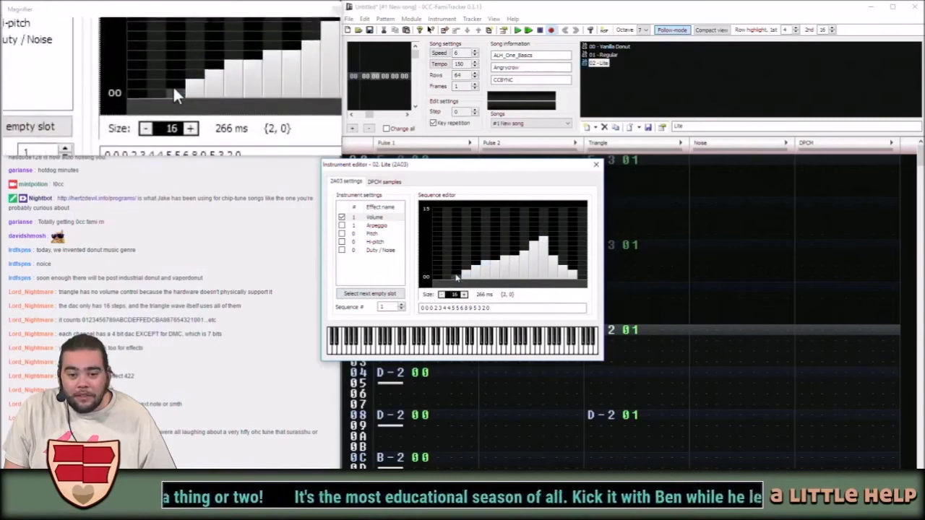
{"action": "mouse_move", "coordinate": [437, 275]}
{"action": "left_mouse_down"}
{"action": "mouse_move", "coordinate": [502, 265]}
{"action": "mouse_move", "coordinate": [551, 220]}
{"action": "mouse_move", "coordinate": [556, 271]}
{"action": "mouse_move", "coordinate": [576, 277]}
{"action": "mouse_move", "coordinate": [551, 245]}
{"action": "mouse_move", "coordinate": [579, 284]}
{"action": "left_mouse_up"}
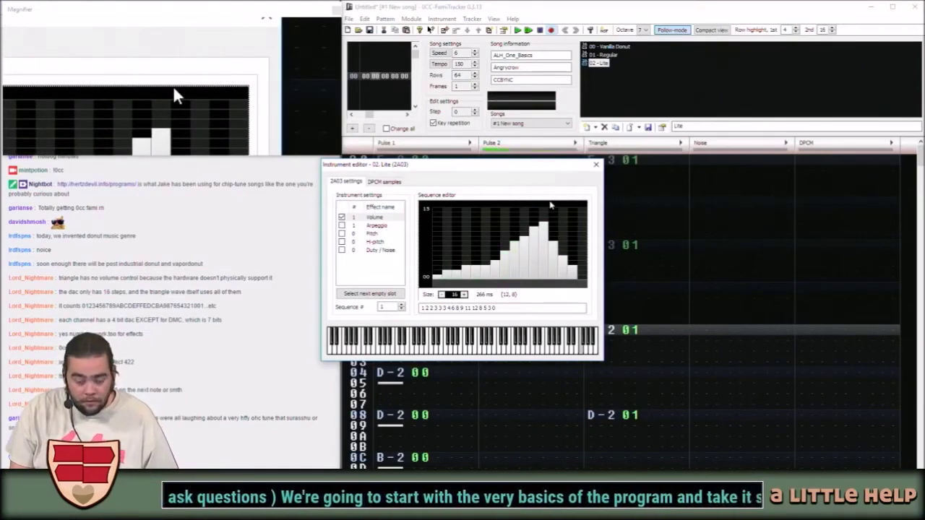
Switch the note-entry octave to 5 and bring the Lite editor back to front.
{"action": "left_click", "coordinate": [644, 29]}
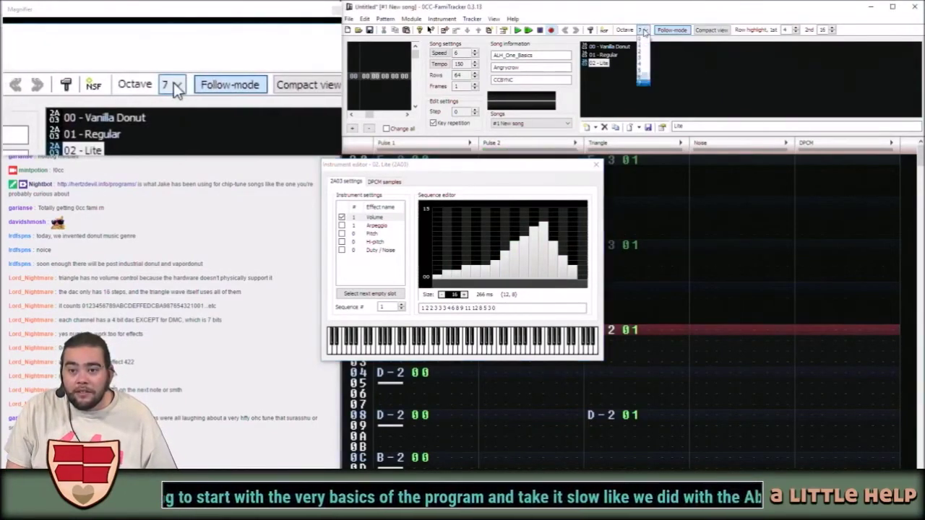
{"action": "left_click", "coordinate": [647, 70]}
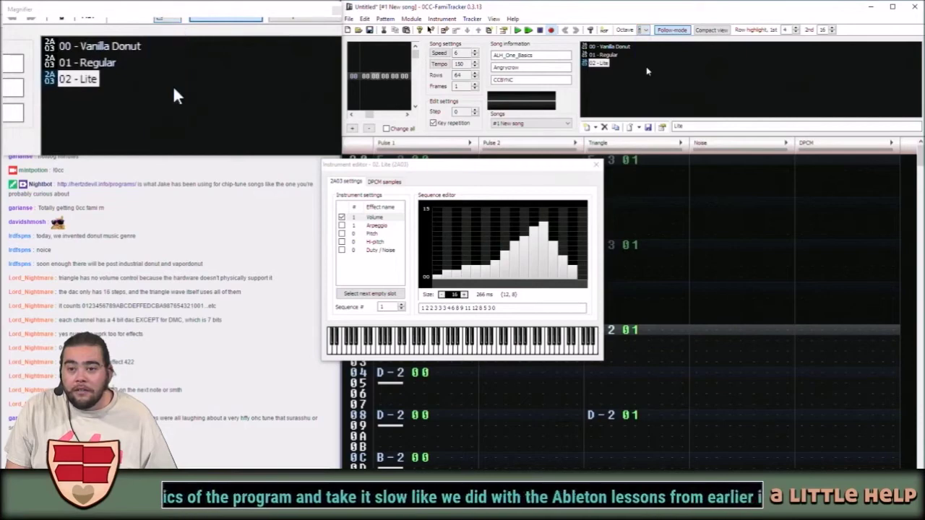
{"action": "left_click", "coordinate": [555, 168]}
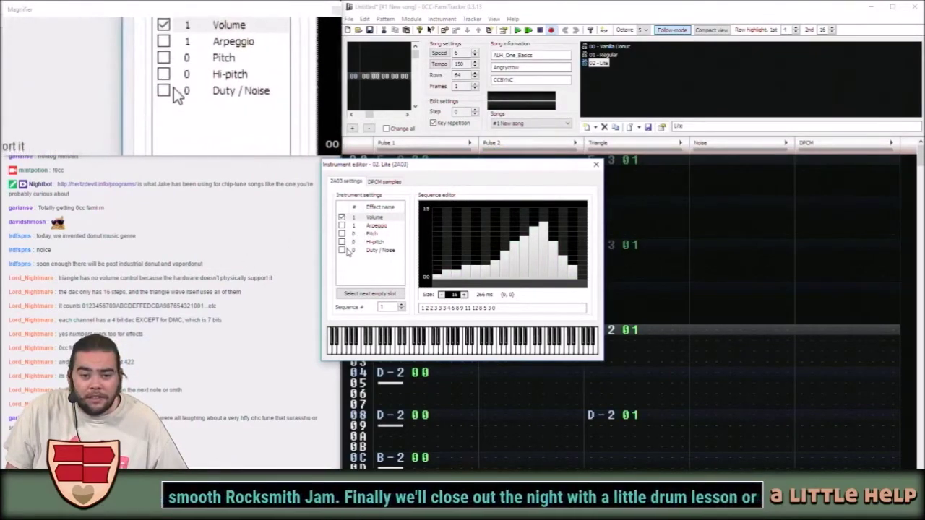
Enable a one-step Duty/Noise sequence for Lite, trying duty values 3, 2 and 1.
{"action": "left_click", "coordinate": [342, 250]}
{"action": "left_click", "coordinate": [458, 237]}
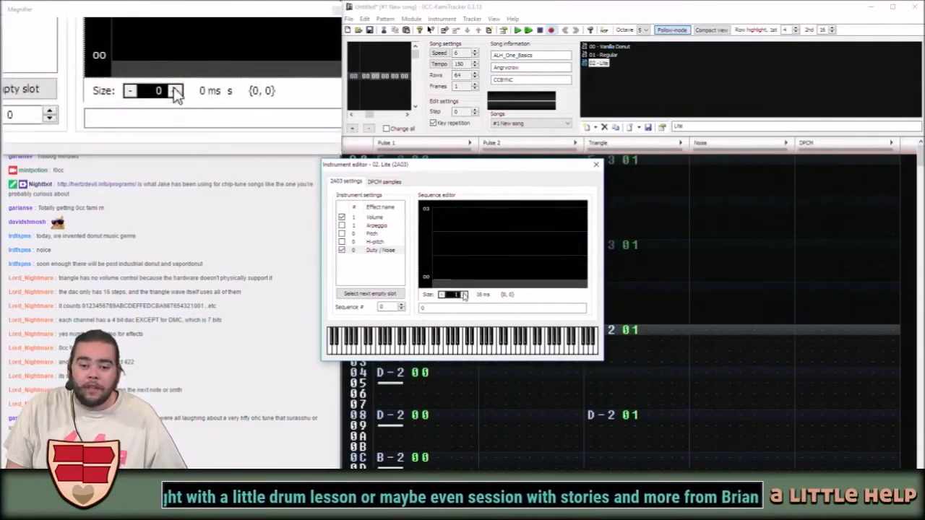
{"action": "left_click", "coordinate": [464, 296]}
{"action": "left_click", "coordinate": [441, 218]}
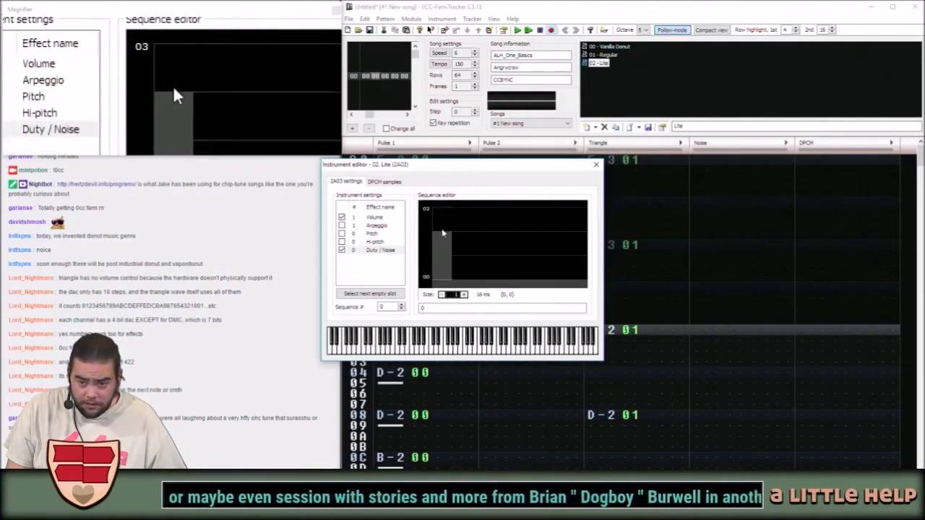
{"action": "left_click", "coordinate": [443, 233]}
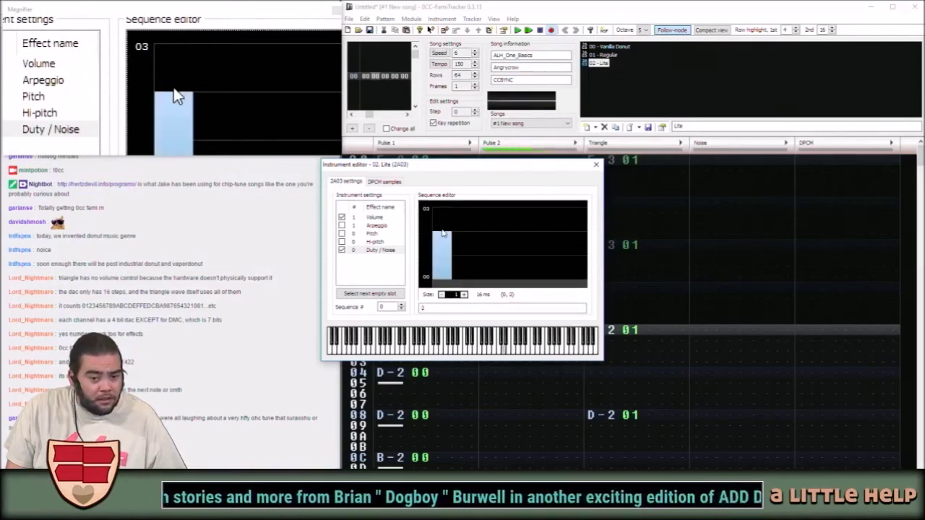
{"action": "left_click", "coordinate": [438, 271]}
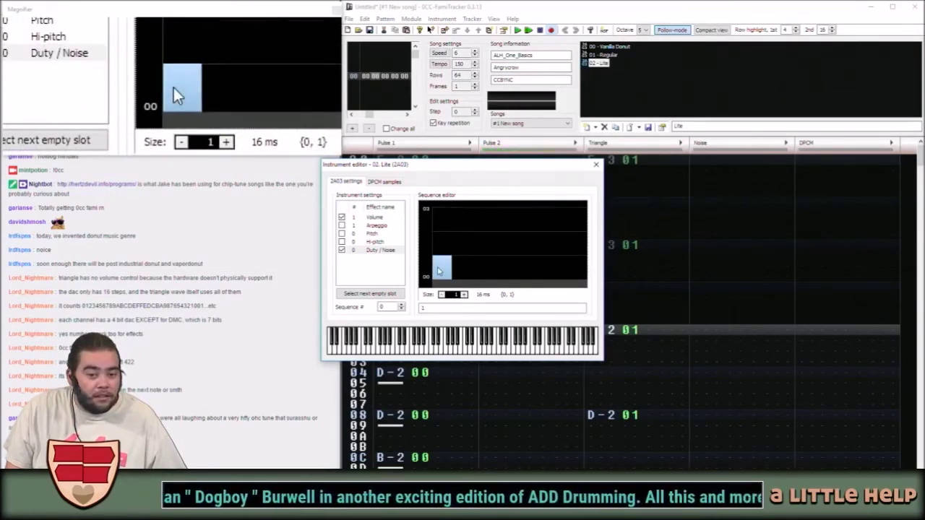
{"action": "left_click", "coordinate": [439, 217]}
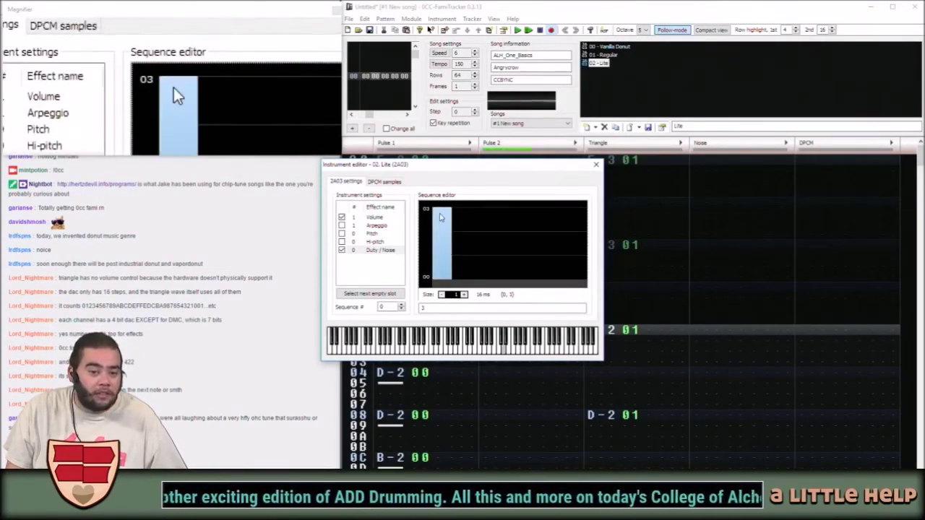
{"action": "left_click", "coordinate": [439, 266]}
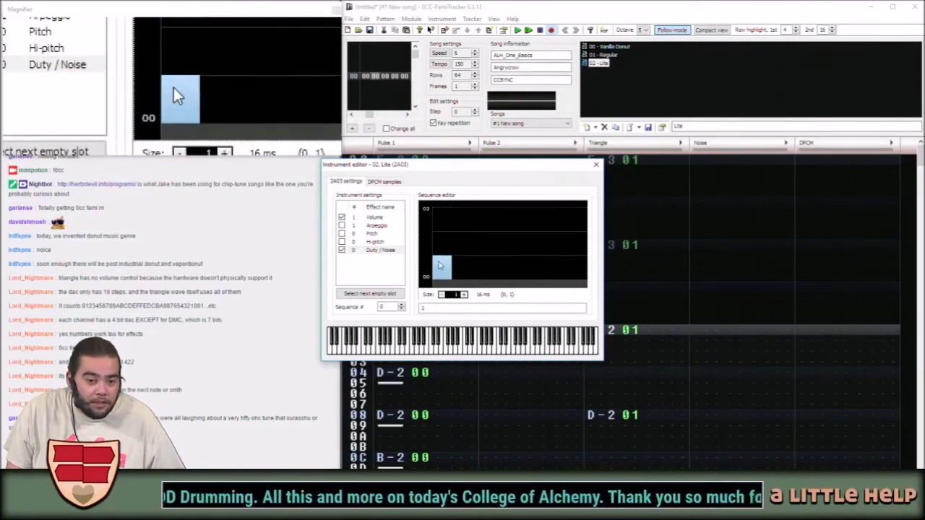
Settle the duty step at 2, preview a note, and add a loop point to the volume envelope.
{"action": "left_click", "coordinate": [442, 284]}
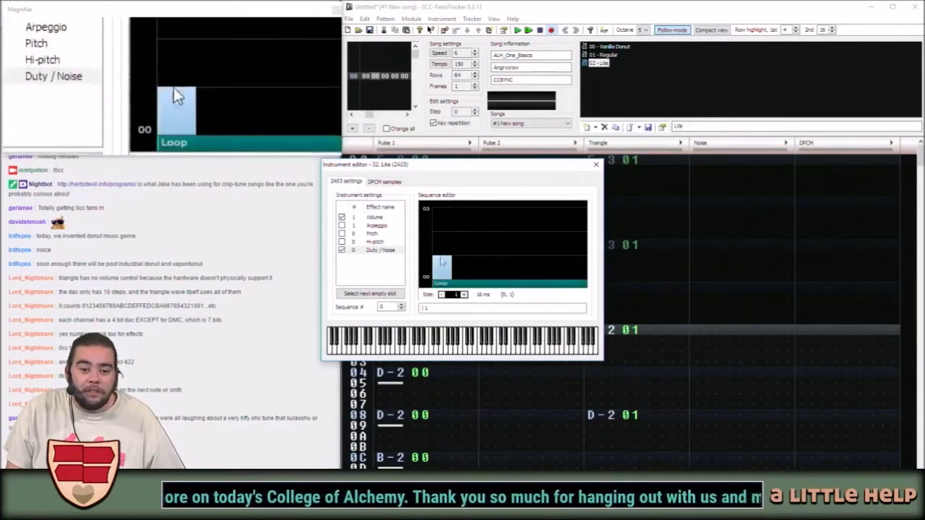
{"action": "left_click", "coordinate": [446, 284]}
{"action": "left_click_drag", "start_coordinate": [441, 281], "coordinate": [434, 250]}
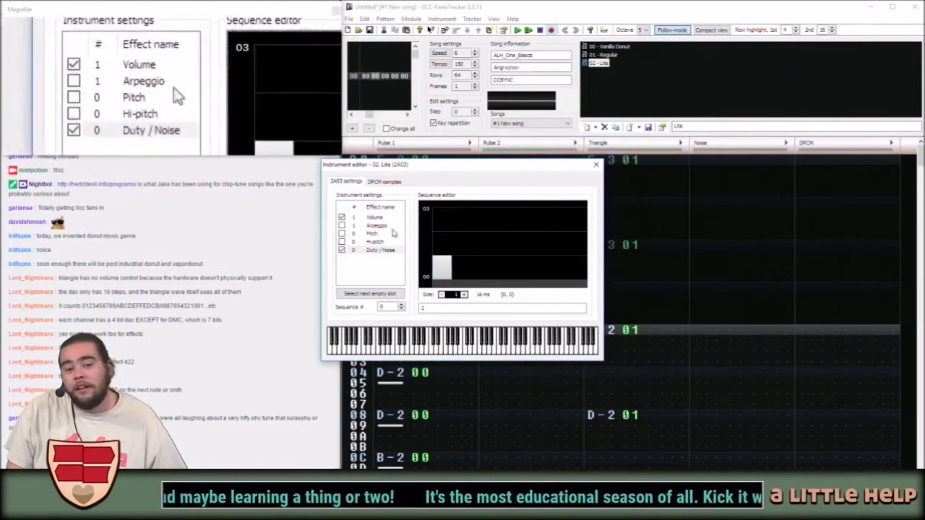
{"action": "key", "text": "x"}
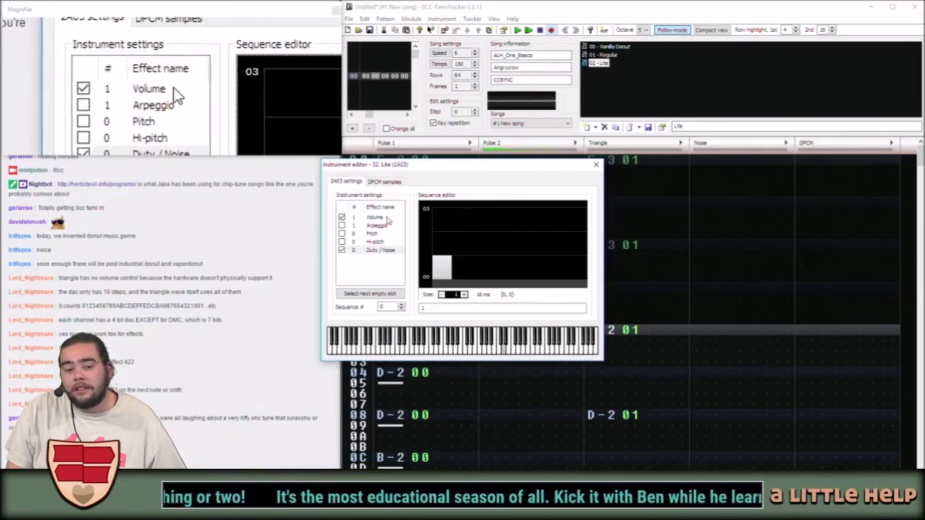
{"action": "left_click", "coordinate": [445, 239]}
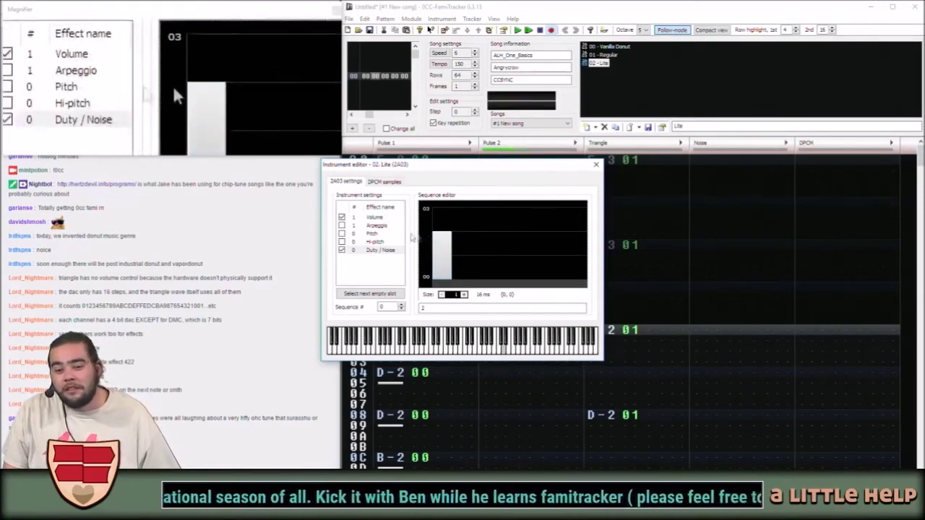
{"action": "left_click", "coordinate": [375, 218]}
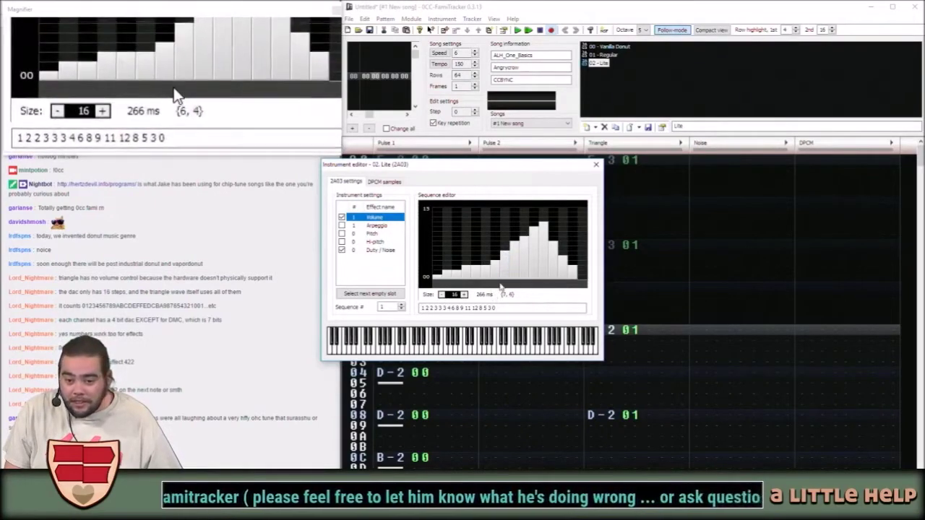
{"action": "left_click", "coordinate": [501, 284]}
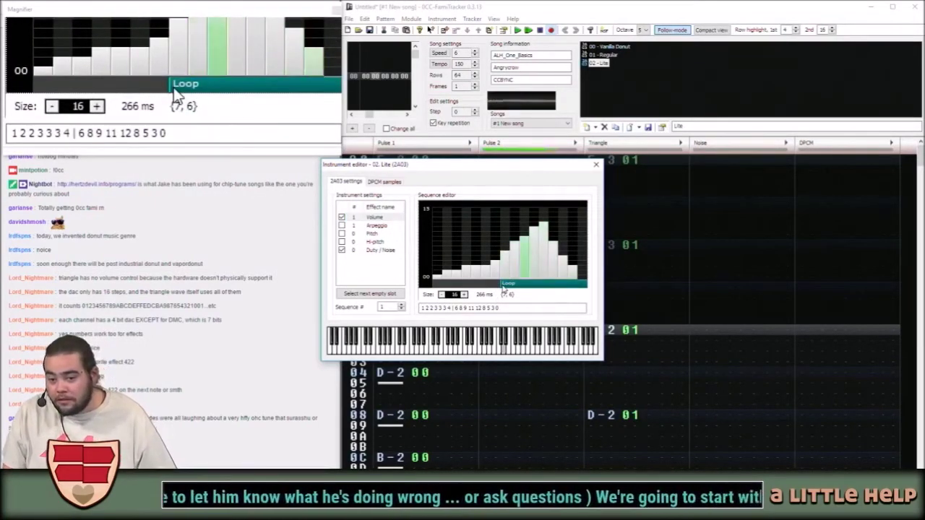
Move the Lite volume loop point two steps earlier and preview the envelope.
{"action": "left_click", "coordinate": [495, 285]}
{"action": "left_click", "coordinate": [468, 286]}
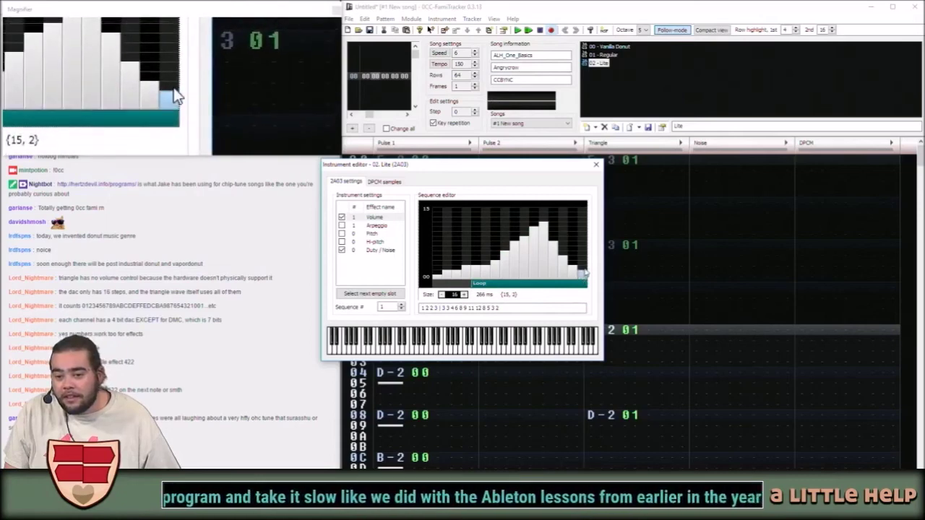
{"action": "key", "text": "x"}
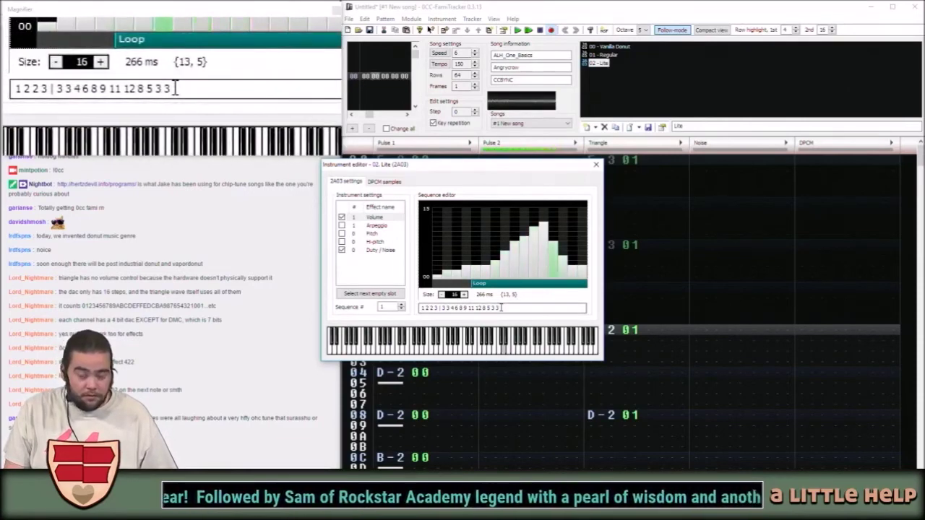
Set the first four volume steps to 0, 1, 2, 2 and close the instrument editor.
{"action": "left_click", "coordinate": [462, 275]}
{"action": "left_click", "coordinate": [458, 278]}
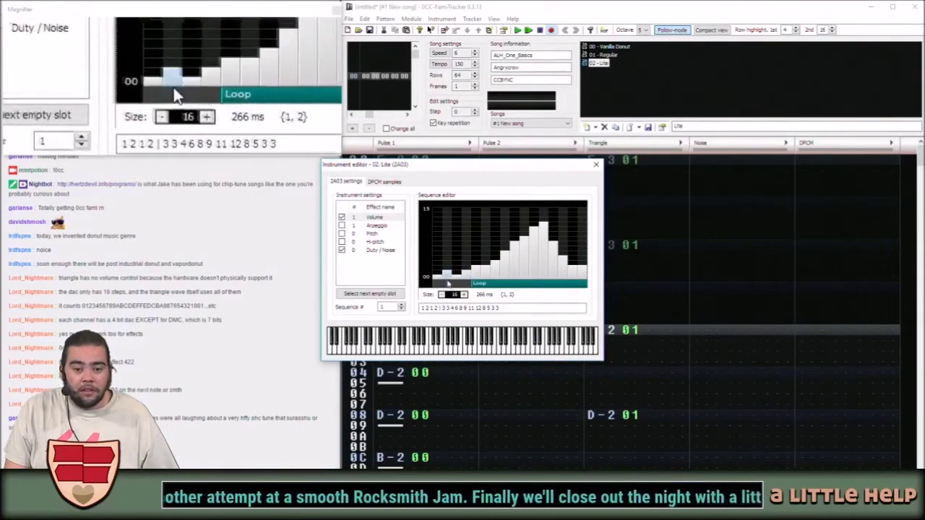
{"action": "left_click", "coordinate": [457, 270]}
{"action": "left_click", "coordinate": [442, 277]}
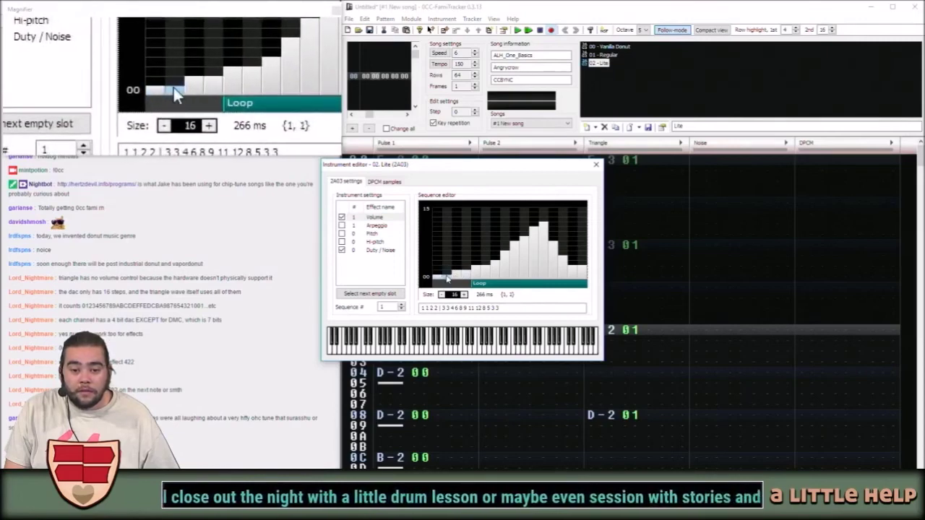
{"action": "left_click", "coordinate": [437, 283]}
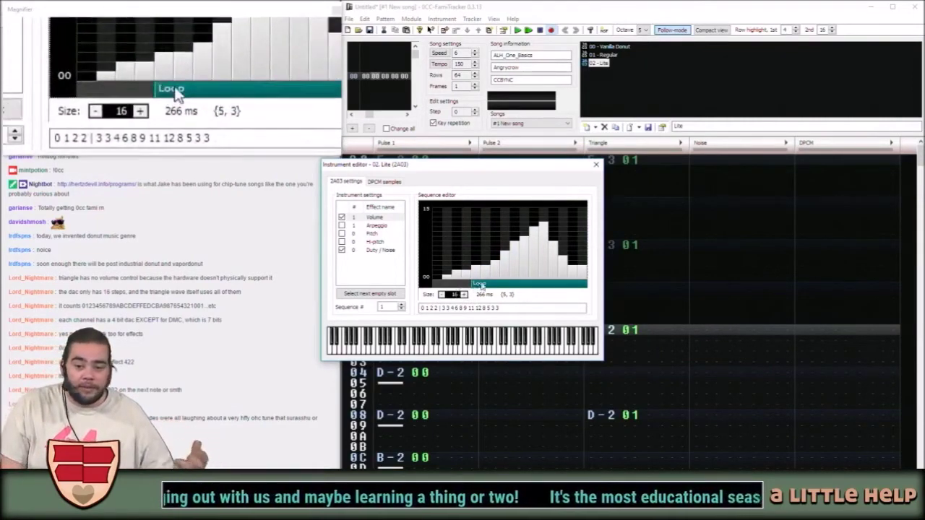
{"action": "left_click", "coordinate": [595, 164]}
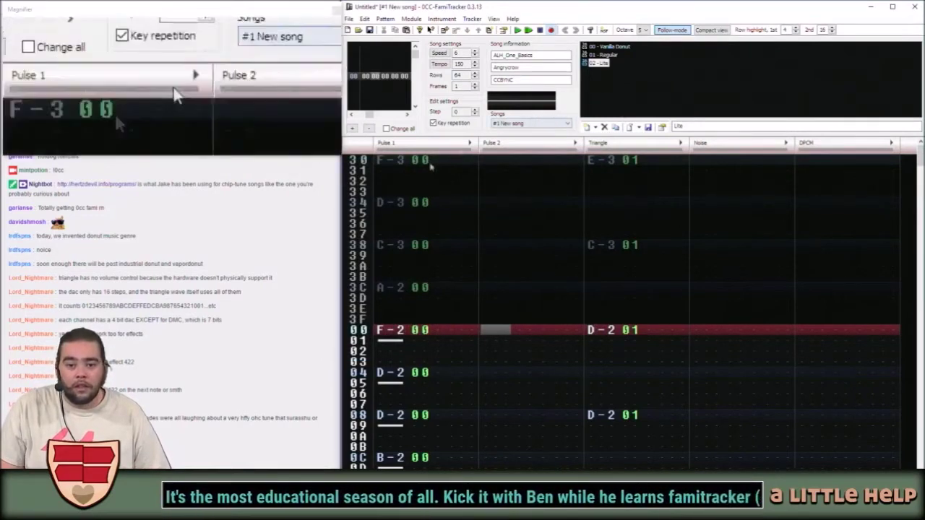
Turn off pattern editing in the tracker.
{"action": "key", "text": "space"}
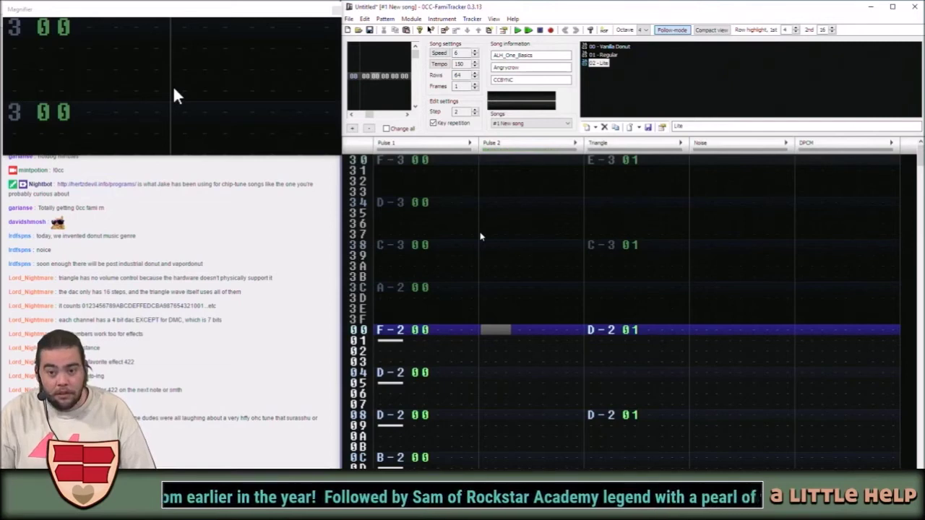
Enter Lite notes F-6, E-6, B-5, C-6 in Pulse 2 at rows 00–06.
{"action": "key", "text": "space"}
{"action": "key", "text": "bracketleft"}
{"action": "key", "text": "p"}
{"action": "key", "text": "space"}
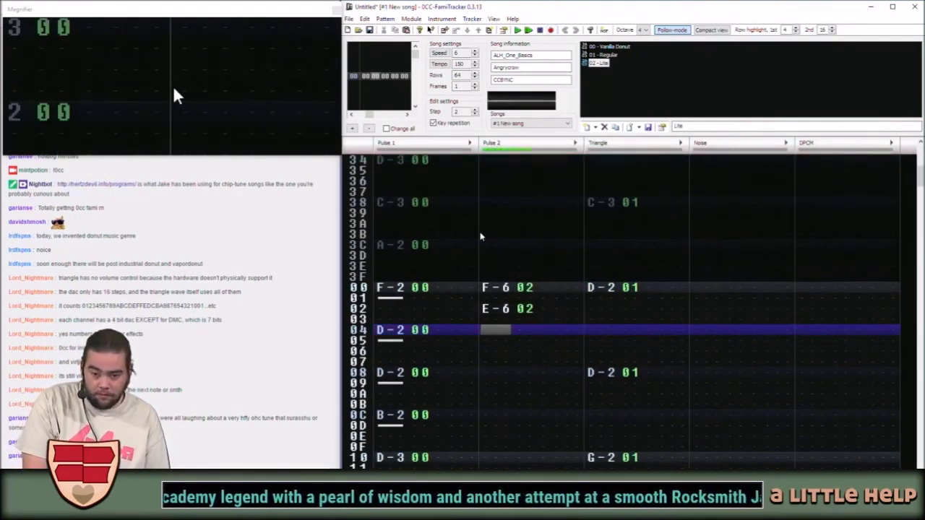
{"action": "key", "text": "space"}
{"action": "key", "text": "u"}
{"action": "key", "text": "i"}
{"action": "key", "text": "space"}
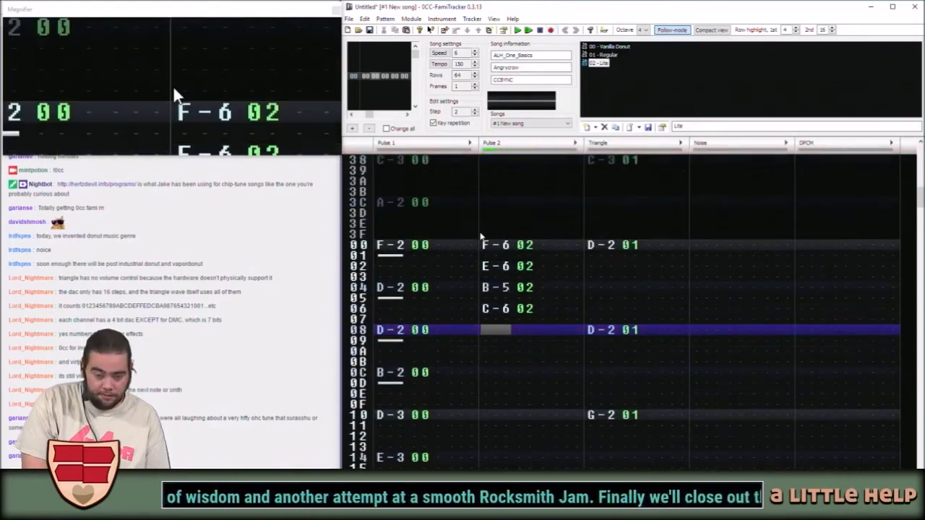
Continue the Pulse 2 melody with D-6, E-6, A-5, G-5 at rows 08–0E.
{"action": "key", "text": "space"}
{"action": "key", "text": "o"}
{"action": "key", "text": "p"}
{"action": "key", "text": "space"}
{"action": "key", "text": "space"}
{"action": "key", "text": "y"}
{"action": "key", "text": "t"}
{"action": "key", "text": "space"}
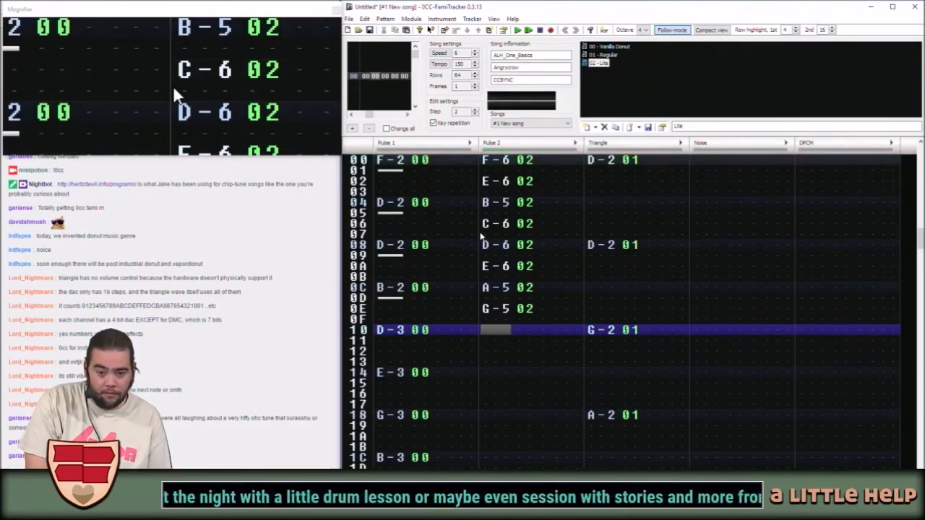
Add C-6, A-5, C-6, D-6 at rows 10–16, undoing the wrong notes.
{"action": "key", "text": "space"}
{"action": "key", "text": "u"}
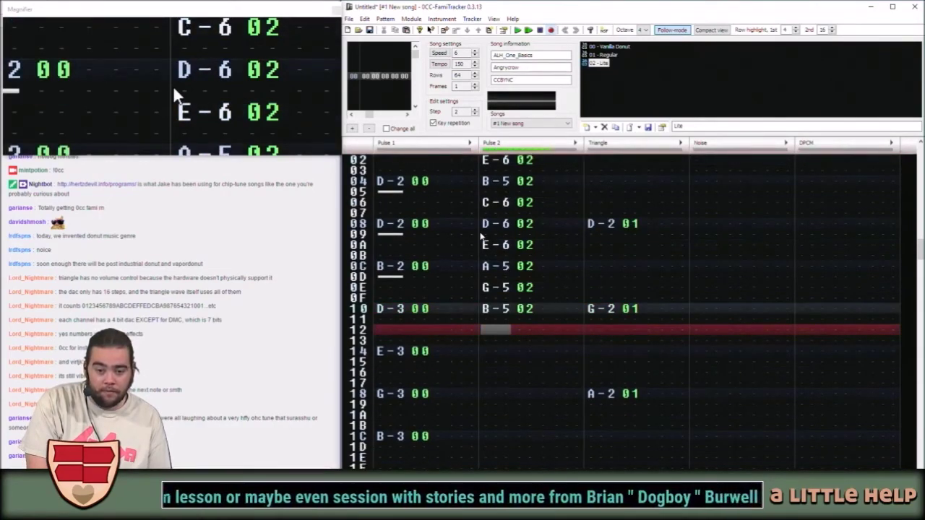
{"action": "key", "text": "ctrl+z"}
{"action": "key", "text": "space"}
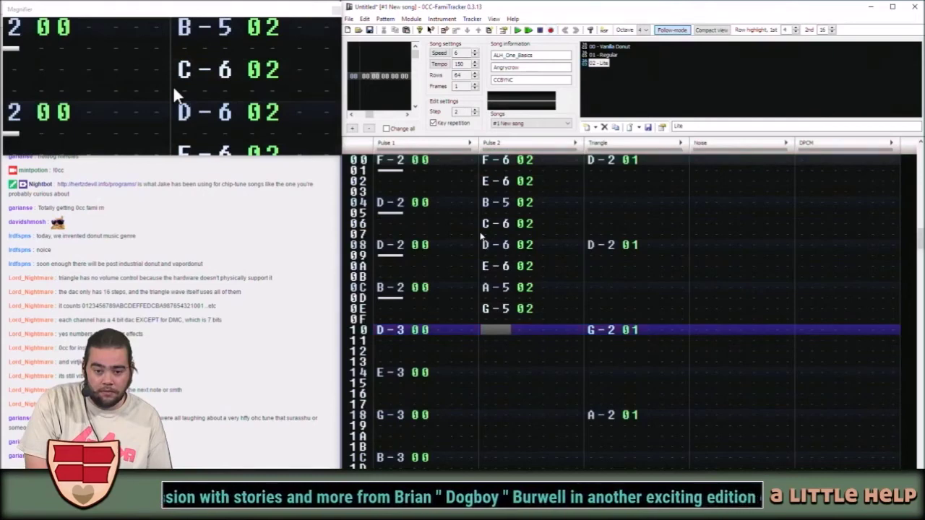
{"action": "key", "text": "space"}
{"action": "key", "text": "i"}
{"action": "key", "text": "space"}
{"action": "key", "text": "space"}
{"action": "key", "text": "i"}
{"action": "key", "text": "ctrl+z"}
{"action": "key", "text": "space"}
{"action": "key", "text": "space"}
{"action": "key", "text": "y"}
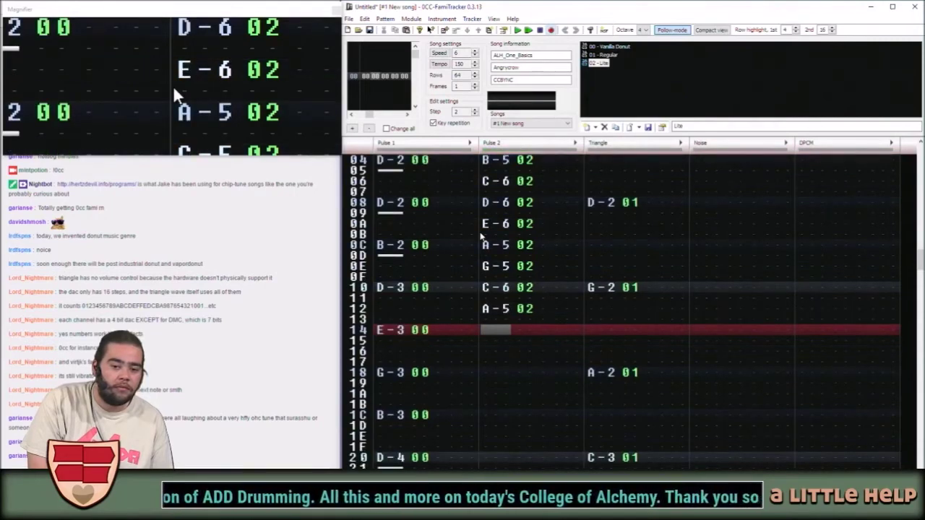
{"action": "key", "text": "i"}
{"action": "key", "text": "o"}
{"action": "key", "text": "space"}
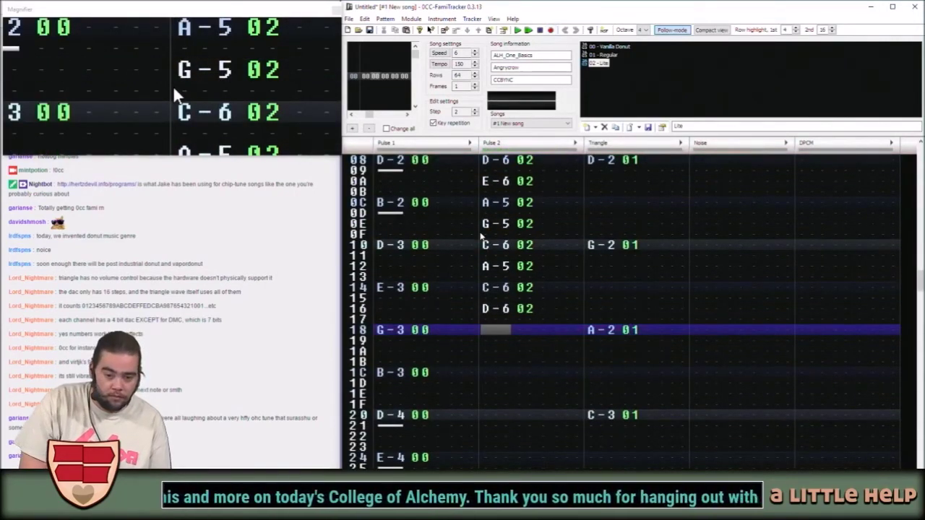
Finish the phrase with E-5, F-5, D-5, C-5 at rows 18–1E.
{"action": "key", "text": "e"}
{"action": "key", "text": "r"}
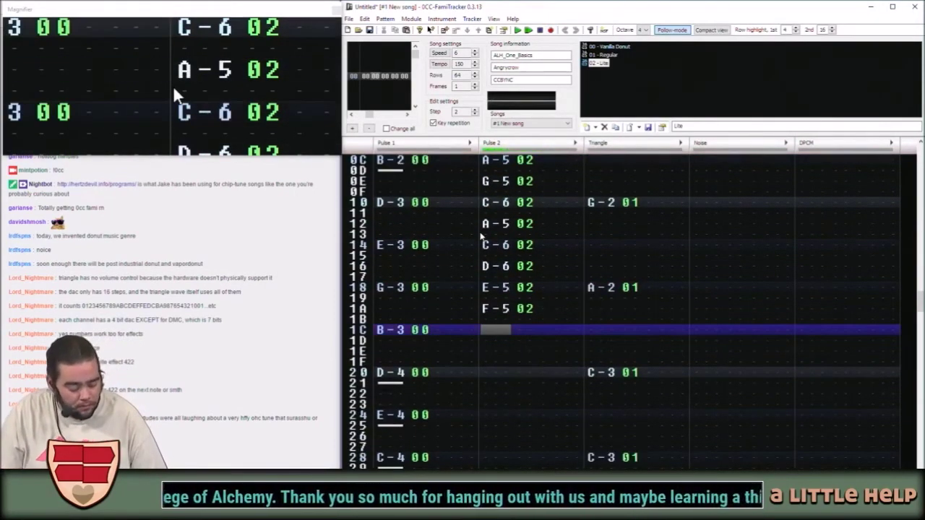
{"action": "key", "text": "space"}
{"action": "key", "text": "space"}
{"action": "key", "text": "space"}
{"action": "key", "text": "w"}
{"action": "key", "text": "q"}
{"action": "key", "text": "space"}
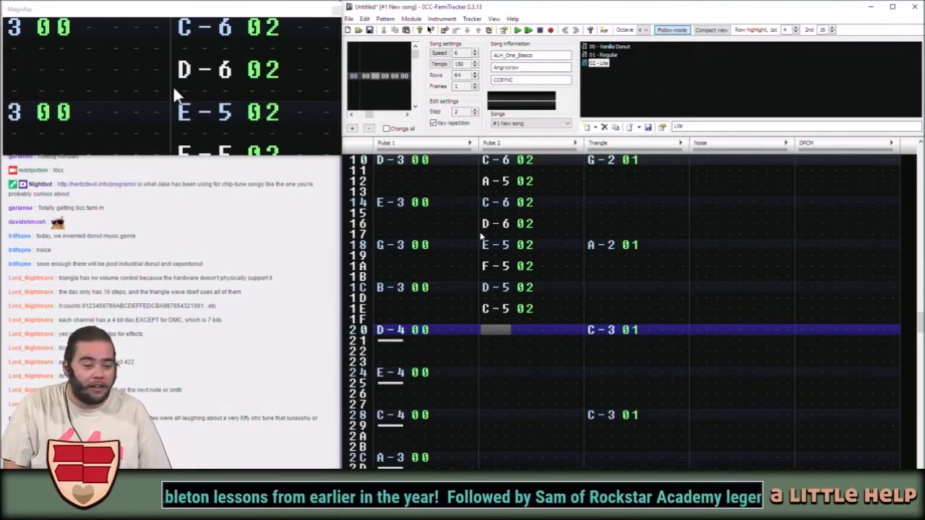
Enter E-4, G-4, B-4, C-5, B-4, A-4 in Pulse 2 at rows 20–2A.
{"action": "key", "text": "c"}
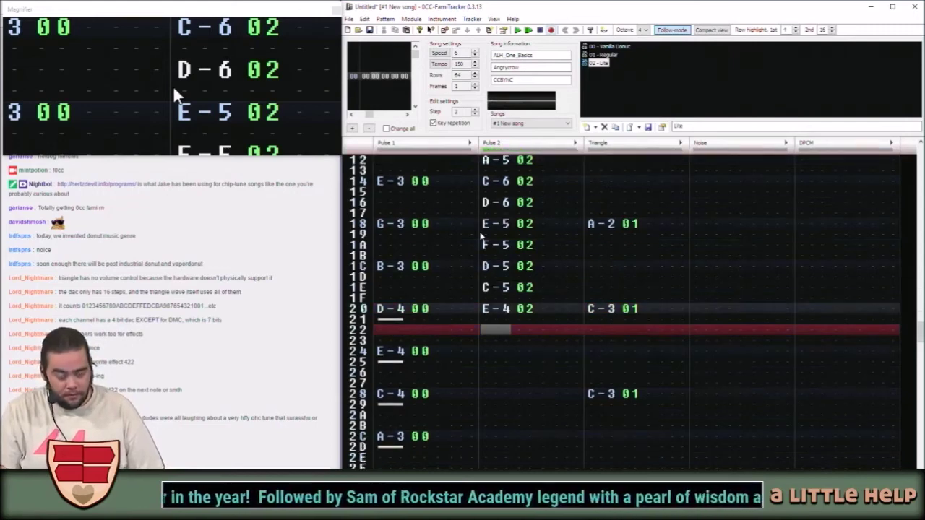
{"action": "key", "text": "b"}
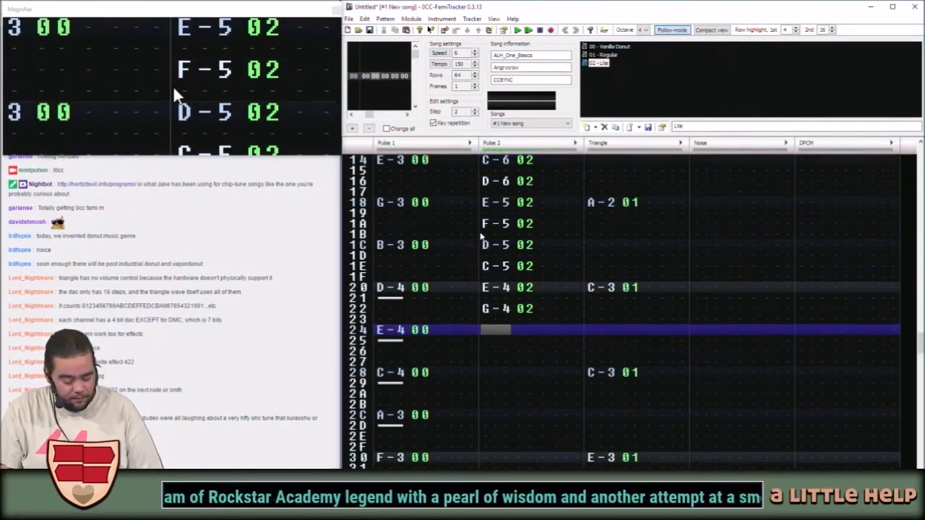
{"action": "key", "text": "m"}
{"action": "key", "text": "space"}
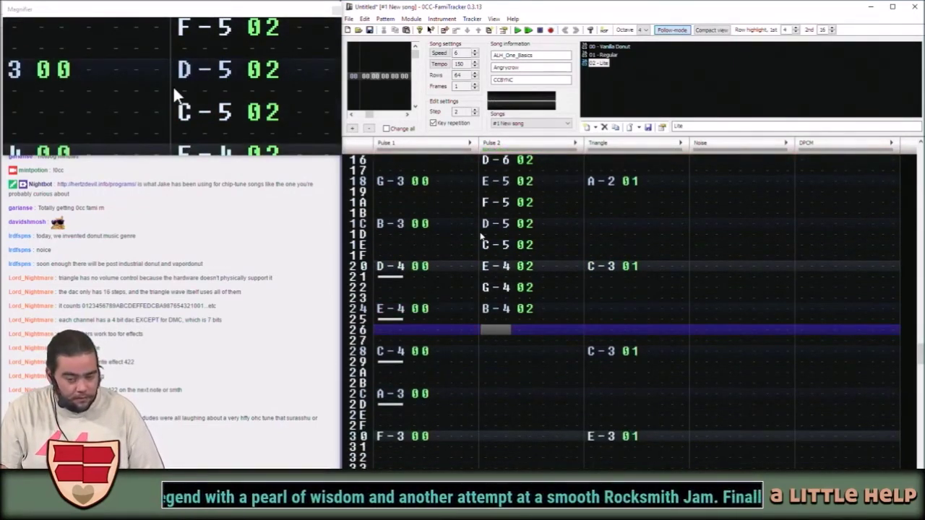
{"action": "key", "text": "comma"}
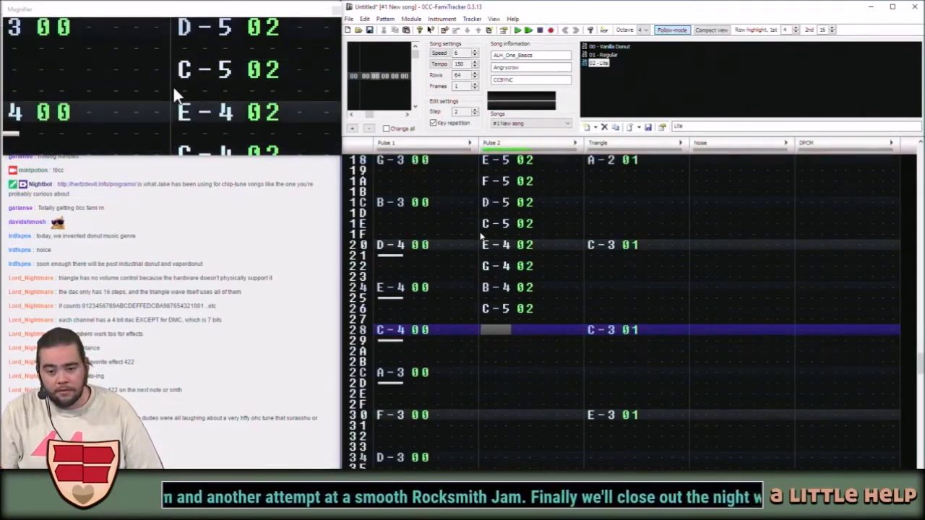
{"action": "key", "text": "comma"}
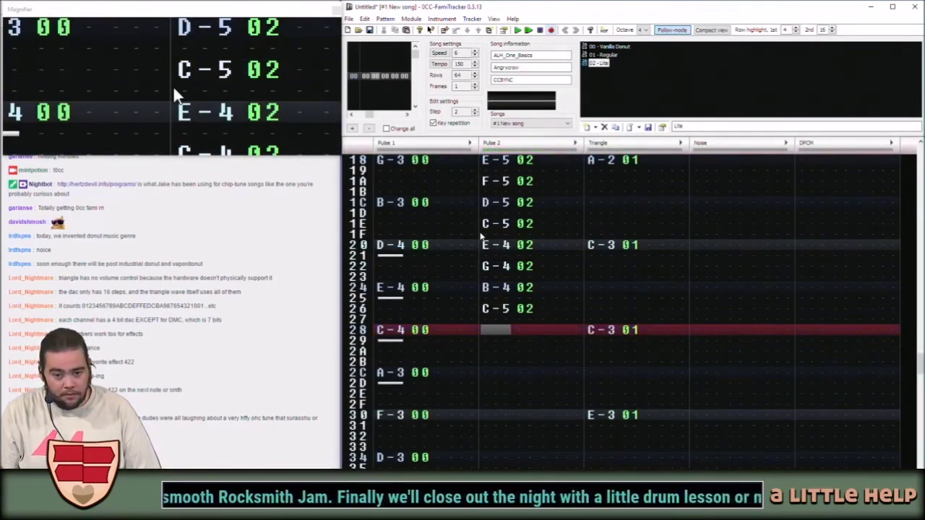
{"action": "key", "text": "m"}
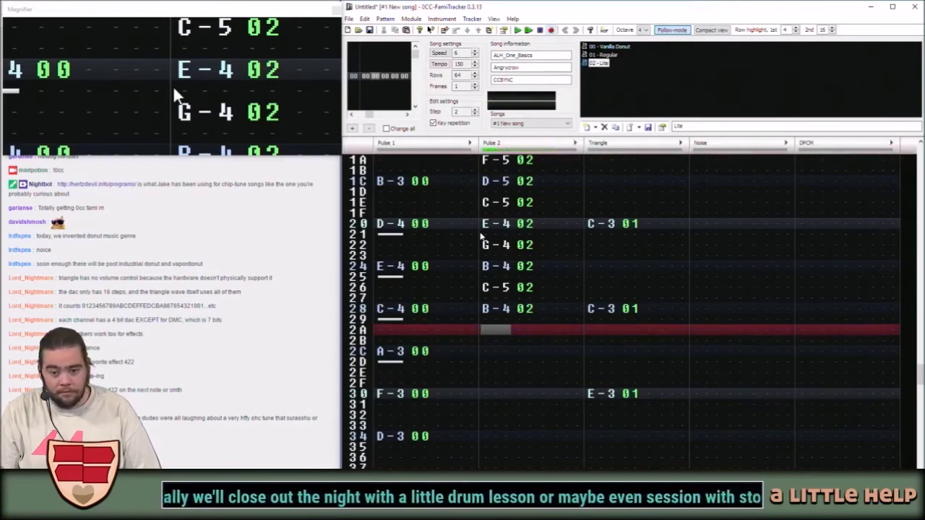
{"action": "key", "text": "n"}
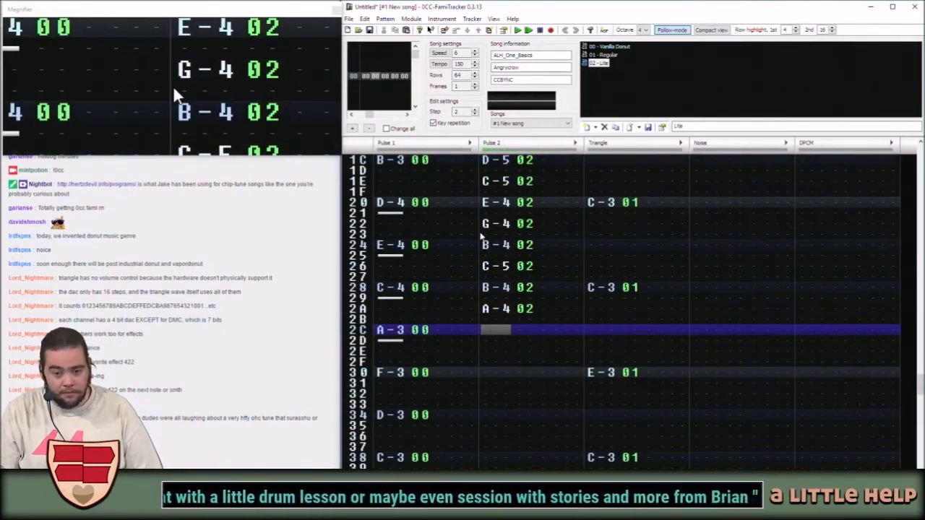
{"action": "key", "text": "space"}
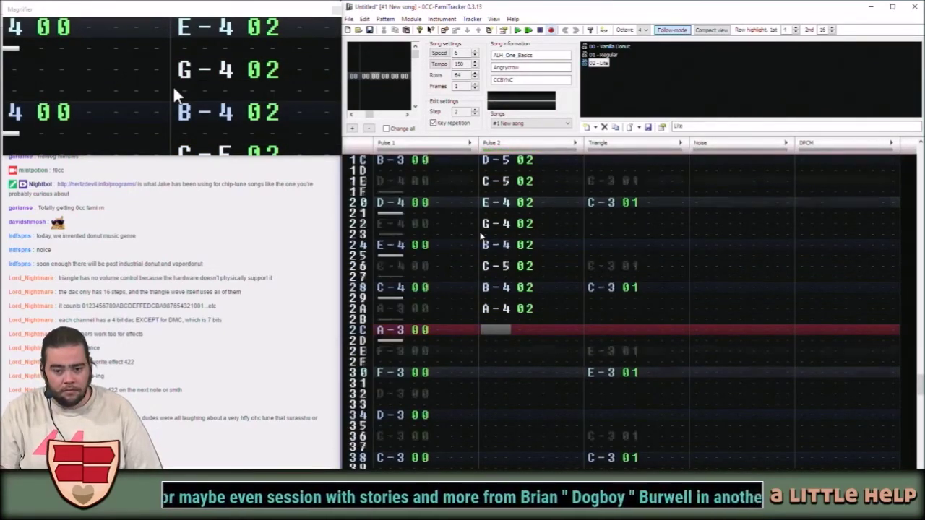
Add F-4, G-4, E-4, F-4, D-4, E-4, C-4 at rows 2C–38.
{"action": "key", "text": "v"}
{"action": "key", "text": "b"}
{"action": "key", "text": "space"}
{"action": "key", "text": "space"}
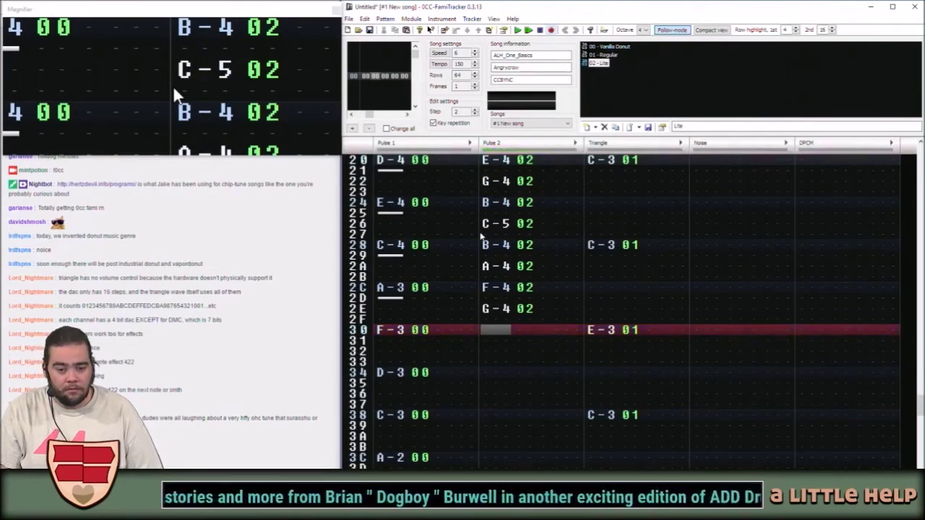
{"action": "key", "text": "c"}
{"action": "key", "text": "v"}
{"action": "key", "text": "space"}
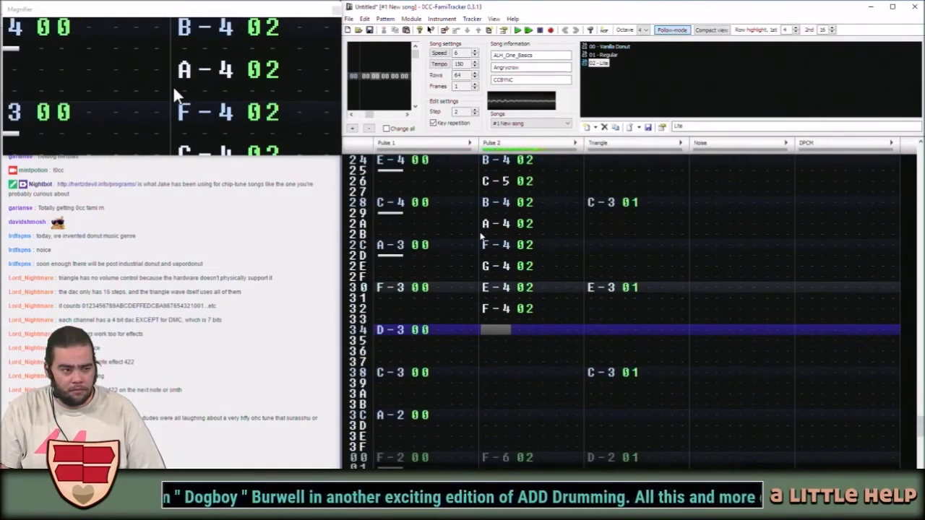
{"action": "key", "text": "space"}
{"action": "key", "text": "x"}
{"action": "key", "text": "c"}
{"action": "key", "text": "space"}
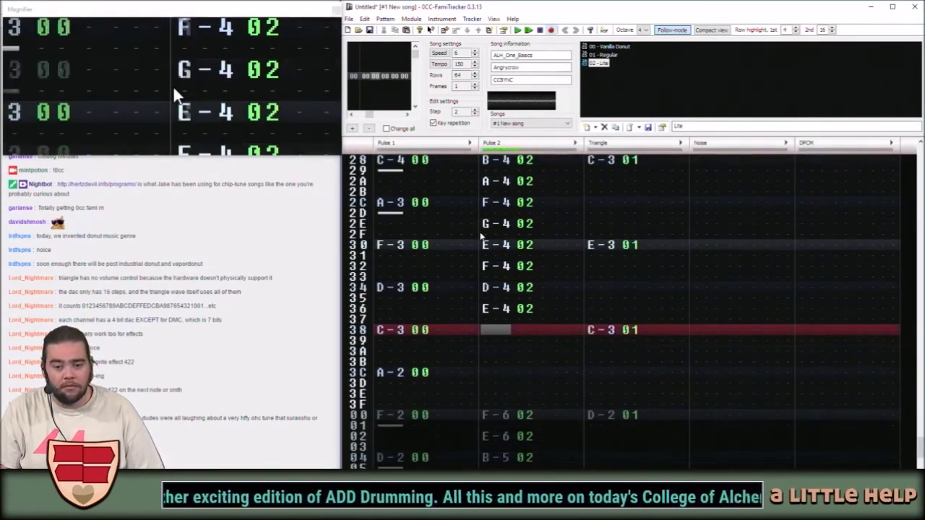
{"action": "key", "text": "space"}
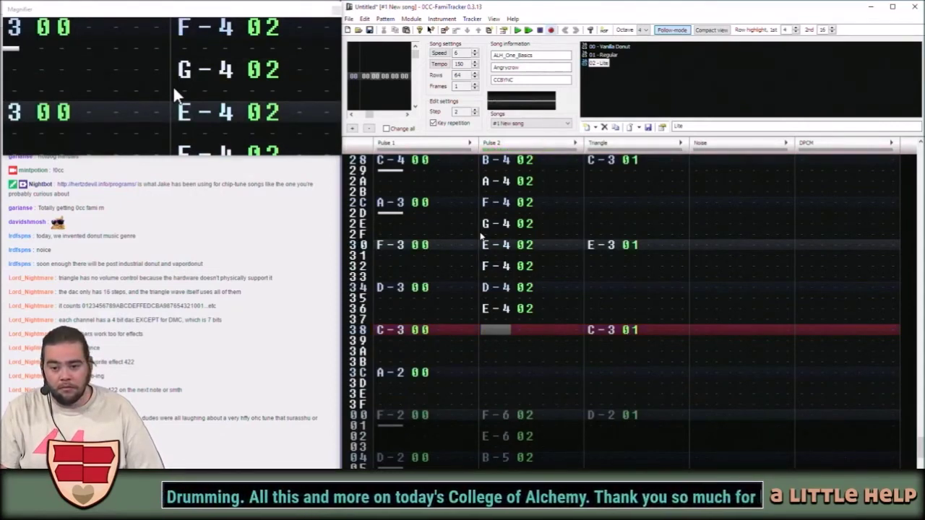
{"action": "key", "text": "z"}
{"action": "key", "text": "space"}
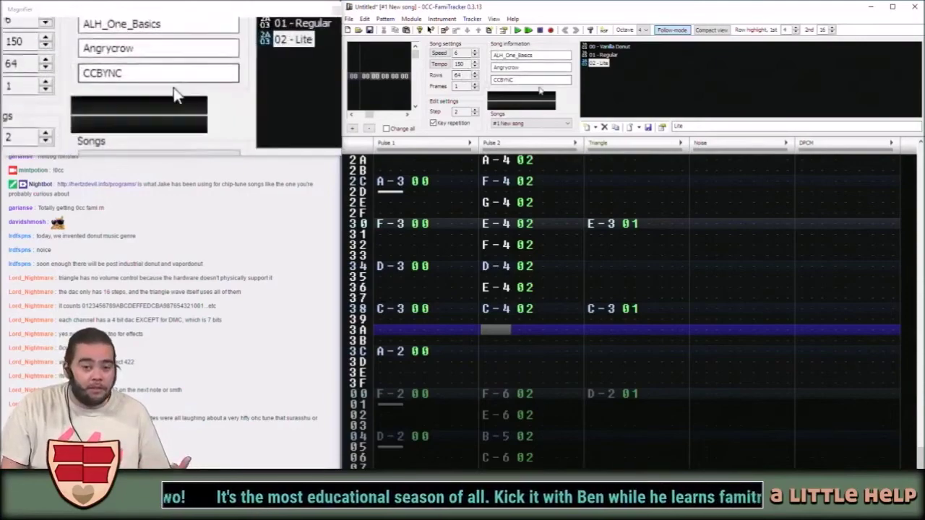
{"action": "scroll", "coordinate": [600, 199], "scroll_direction": "up", "scroll_amount": 8}
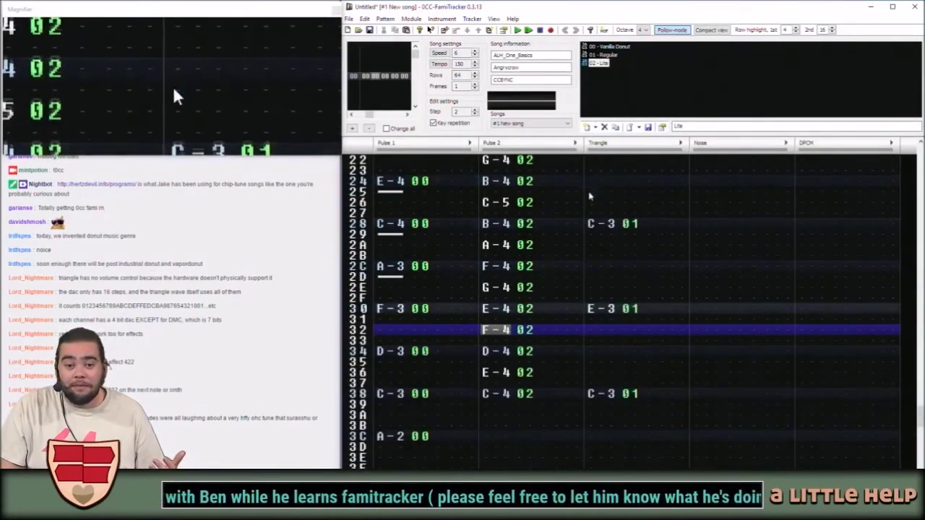
{"action": "scroll", "coordinate": [589, 196], "scroll_direction": "up", "scroll_amount": 2}
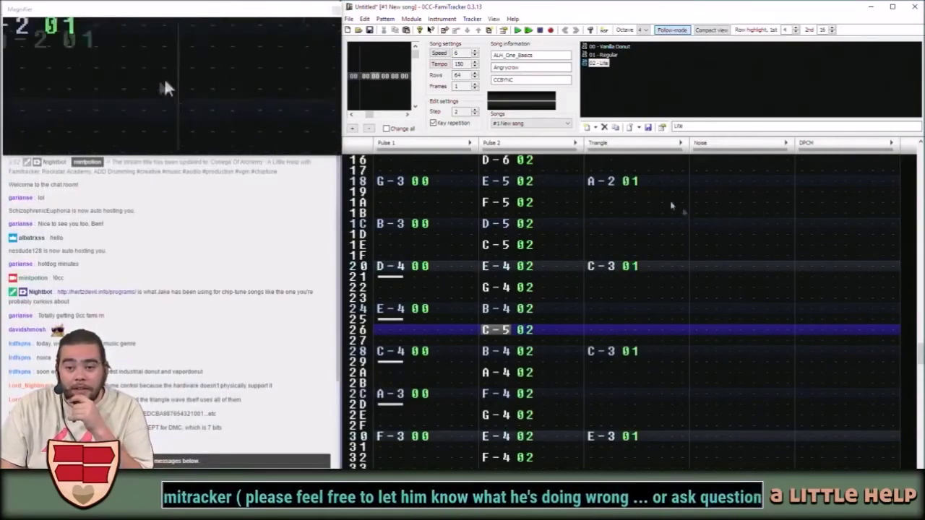
{"action": "scroll", "coordinate": [668, 202], "scroll_direction": "up", "scroll_amount": 7}
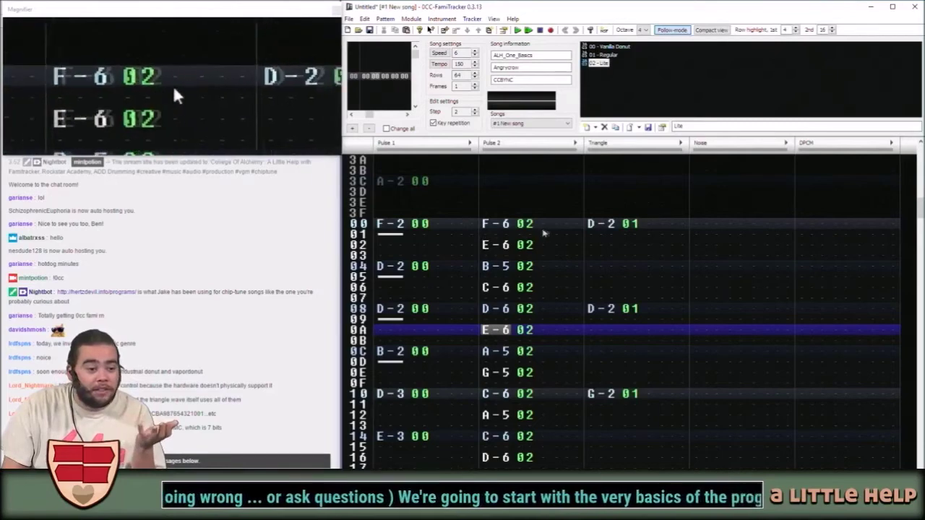
Type effect 0CC on the Triangle D-2 at row 00, deleting the stray C00 below it.
{"action": "left_click", "coordinate": [658, 230]}
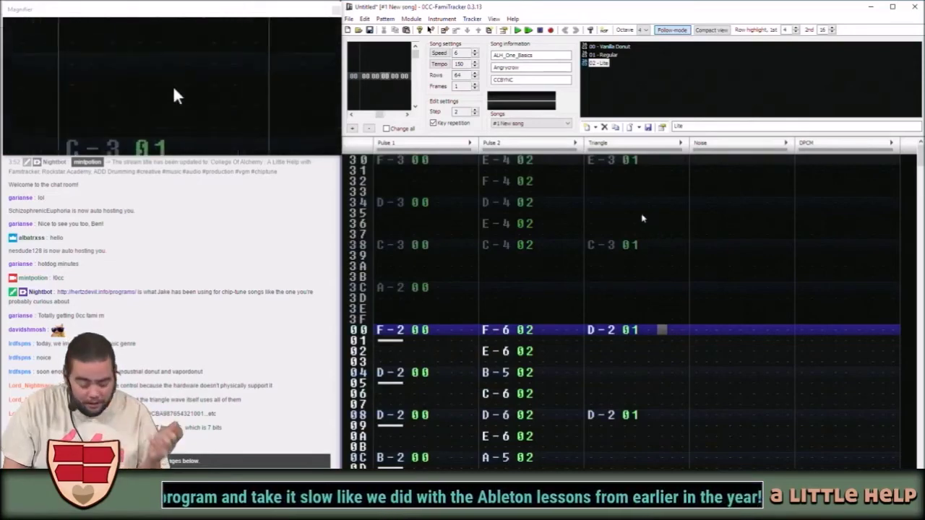
{"action": "key", "text": "space"}
{"action": "key", "text": "0"}
{"action": "key", "text": "Down"}
{"action": "key", "text": "c"}
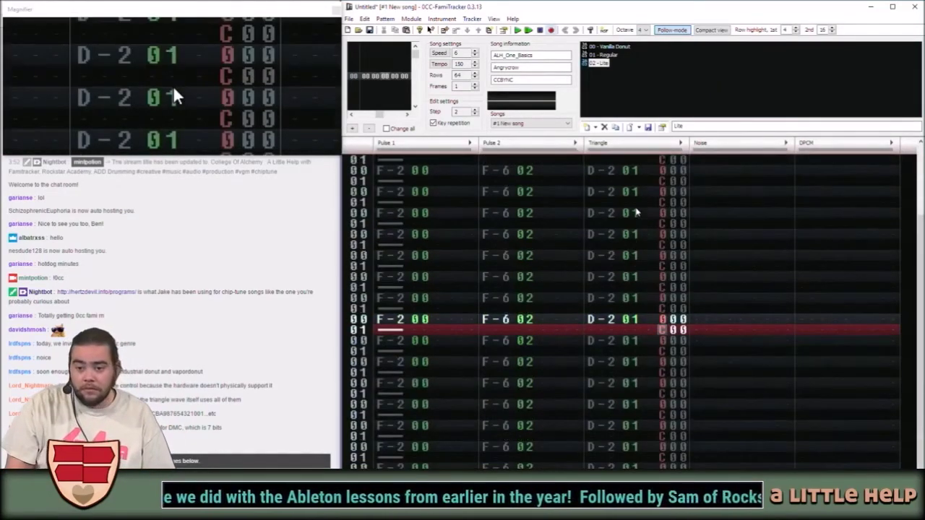
{"action": "key", "text": "Delete"}
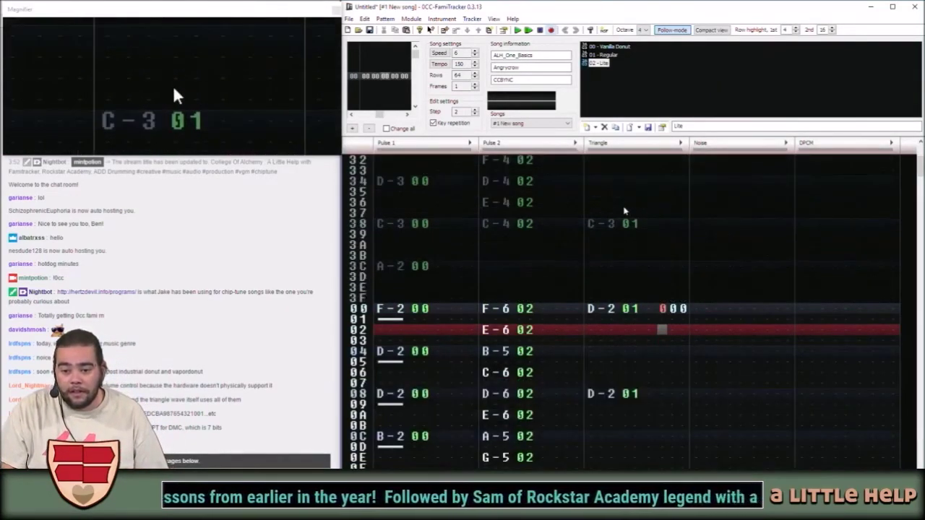
{"action": "key", "text": "Up"}
{"action": "key", "text": "Up"}
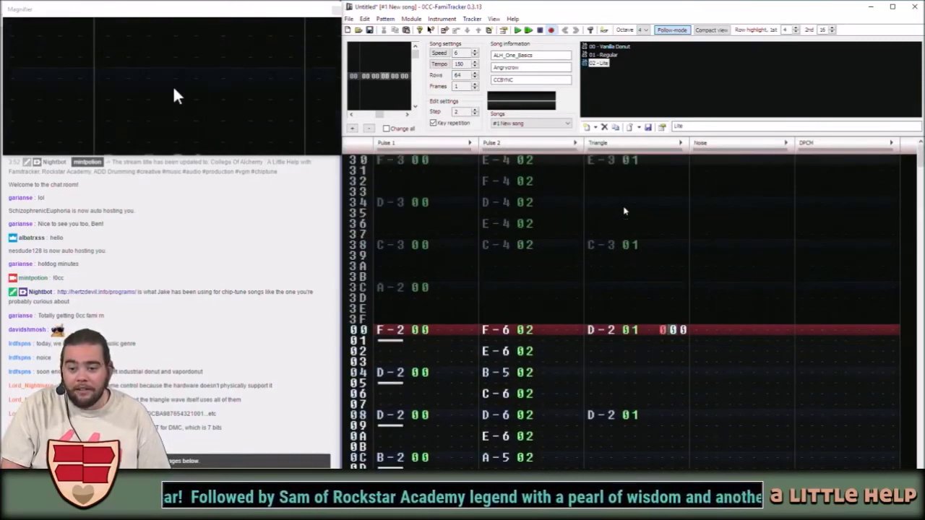
{"action": "key", "text": "c"}
{"action": "key", "text": "Up"}
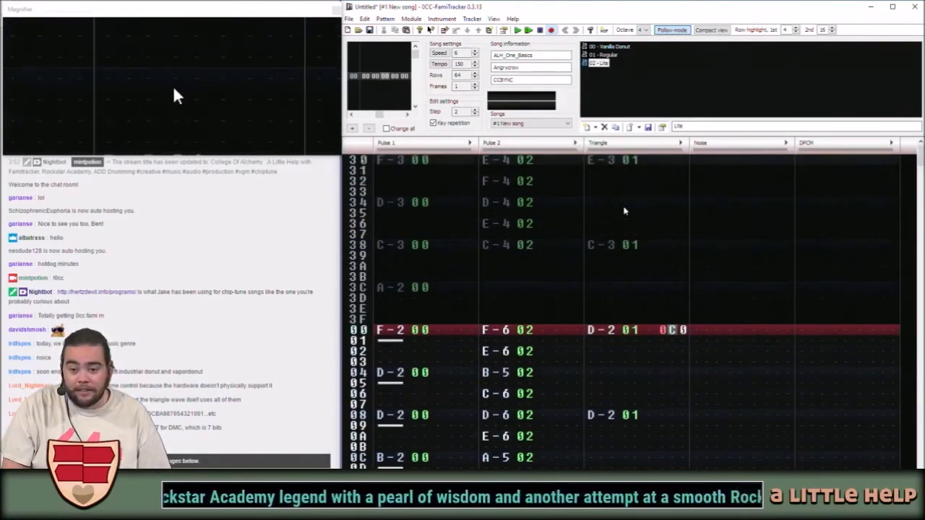
{"action": "key", "text": "c"}
{"action": "key", "text": "space"}
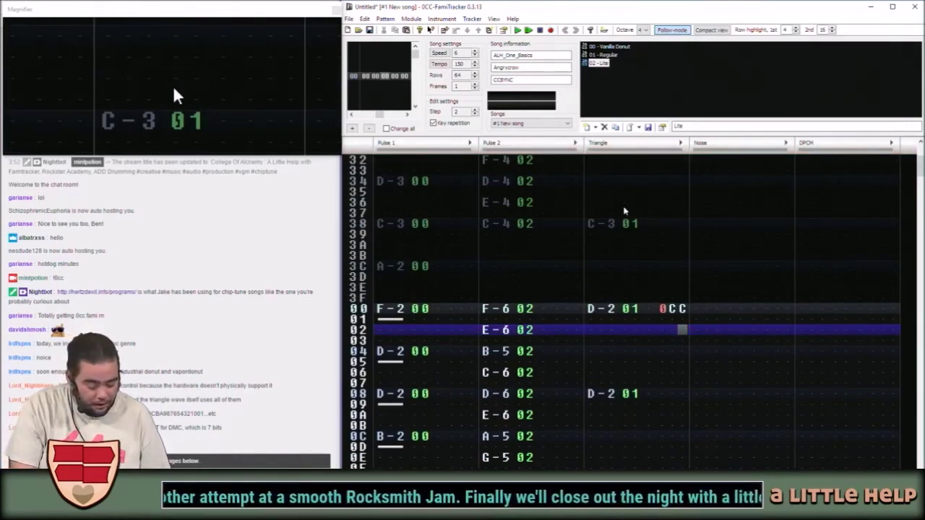
{"action": "key", "text": "alt"}
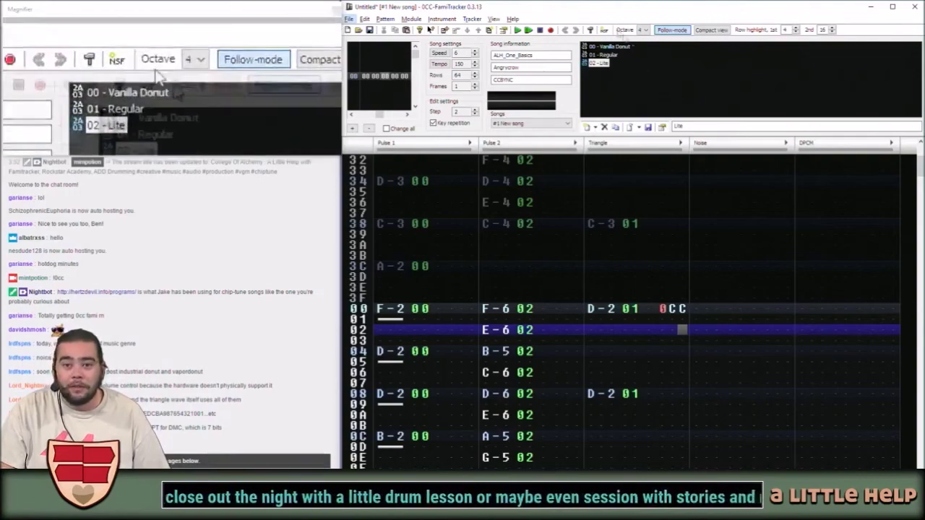
Play the pattern to hear the Pulse 2 Lite melody over the Triangle bass.
{"action": "left_click", "coordinate": [520, 30]}
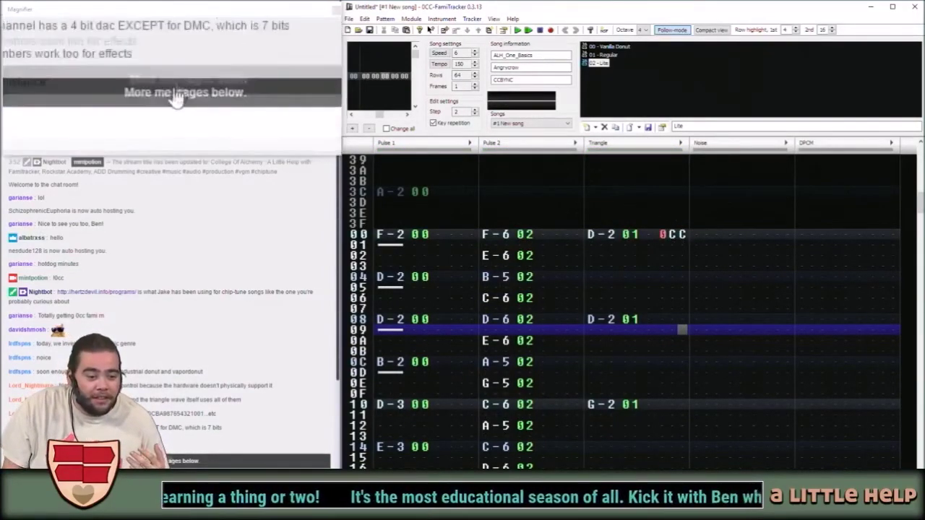
{"action": "scroll", "coordinate": [184, 427], "scroll_direction": "down", "scroll_amount": 3}
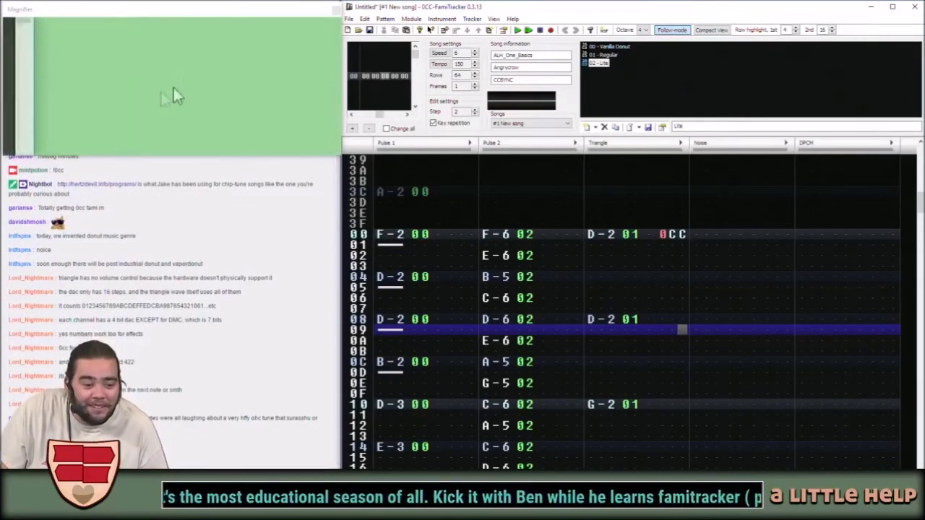